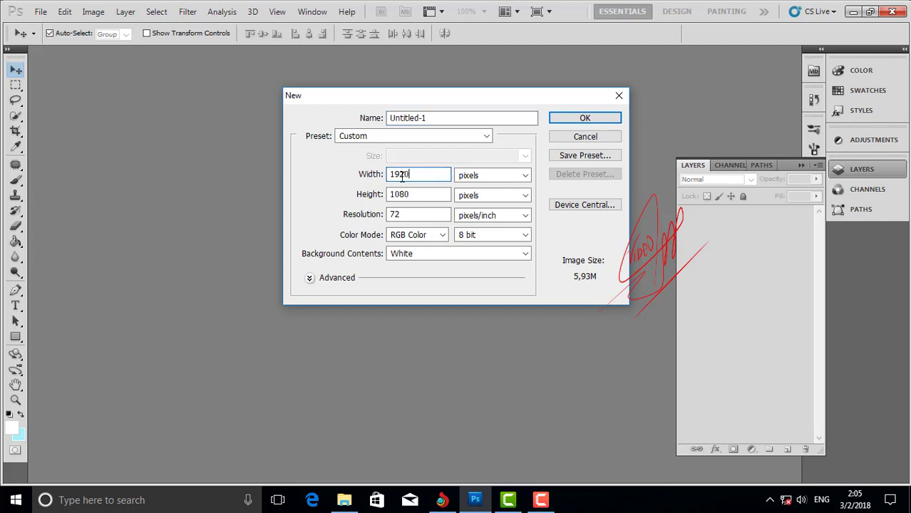
# - Create a new 1000 × 1000 pixel document with a white background and reset the foreground and background colors to default
pyautogui.write('1000')
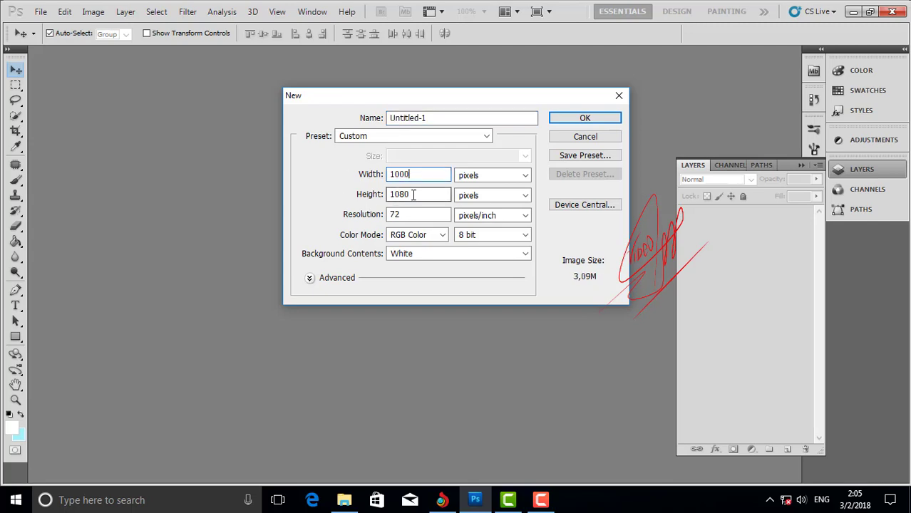
pyautogui.press('Tab')
pyautogui.write('1000')
pyautogui.press('Return')
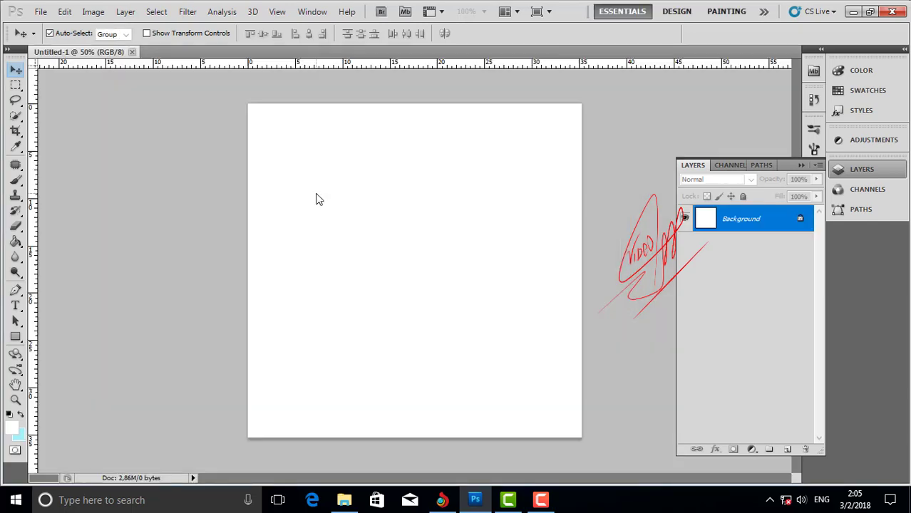
pyautogui.press('d')
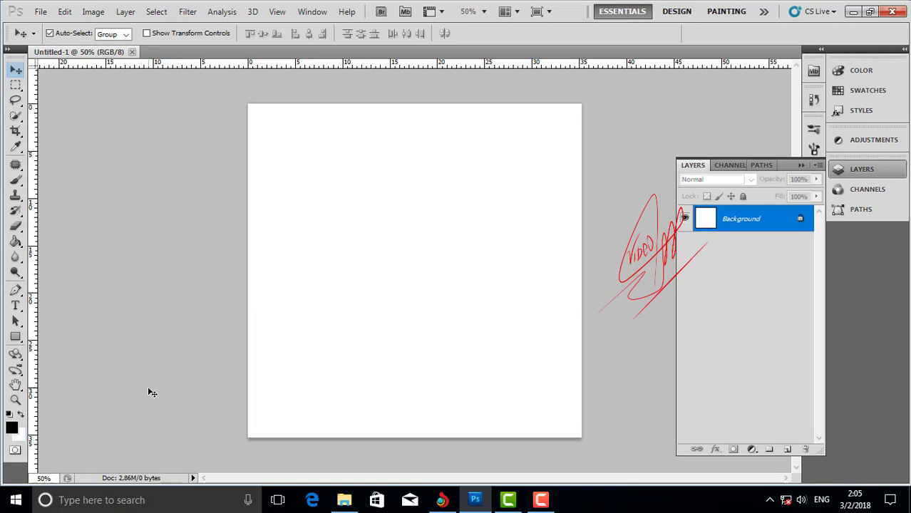
# - Show the grid over the blank canvas
pyautogui.hotkey('ctrl', '+')
pyautogui.hotkey('ctrl', '0')
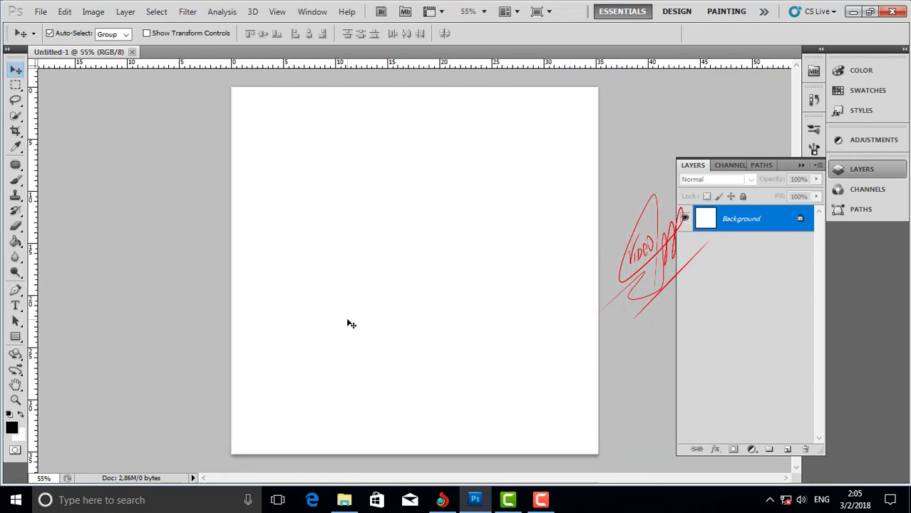
pyautogui.click(278, 12)
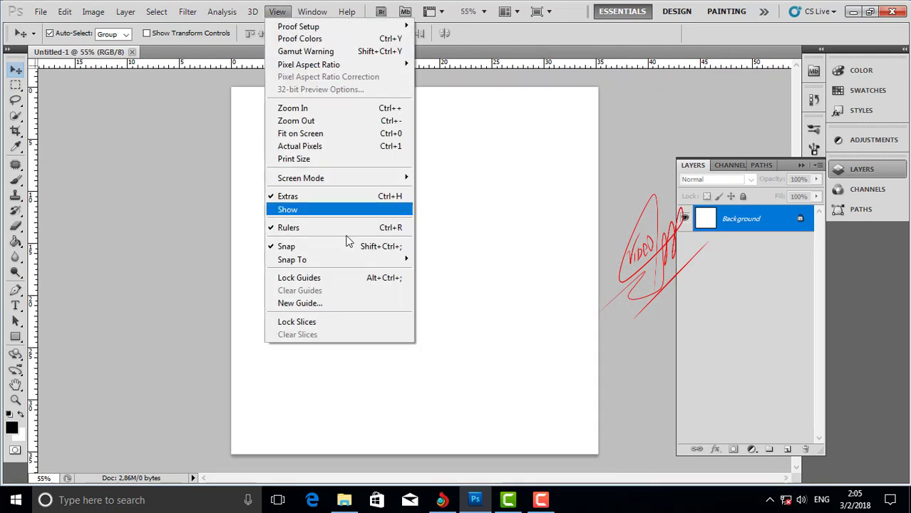
pyautogui.moveTo(348, 209)
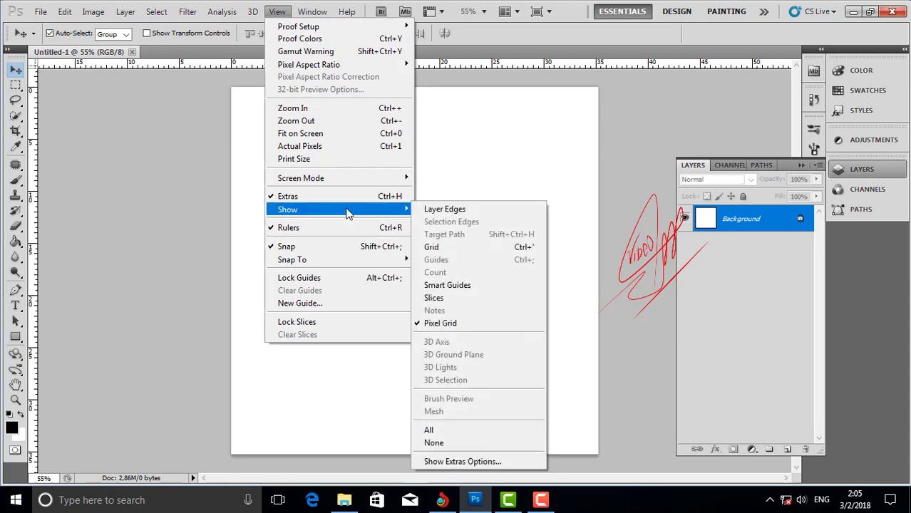
pyautogui.click(431, 248)
pyautogui.hotkey('ctrl', '+')
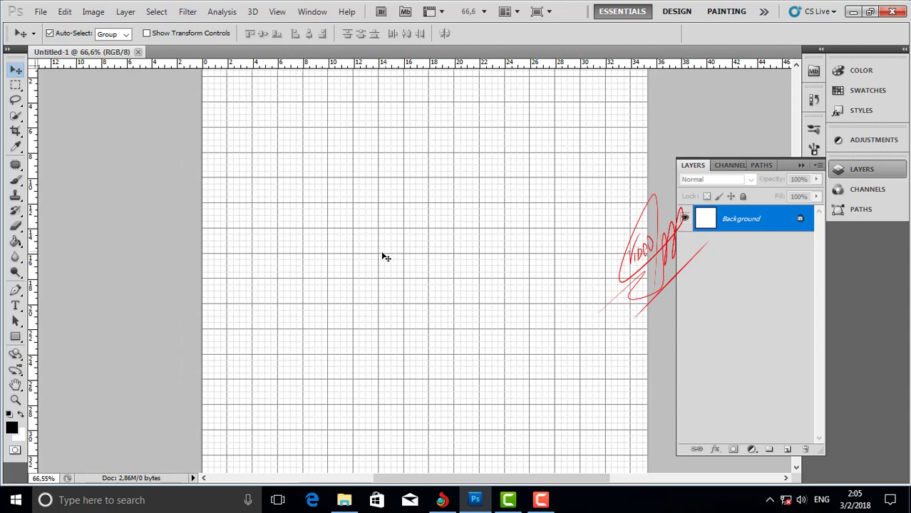
# - Draw a black rectangle shape about 24 by 16.5 ruler units on the lower part of the canvas
pyautogui.click(16, 336)
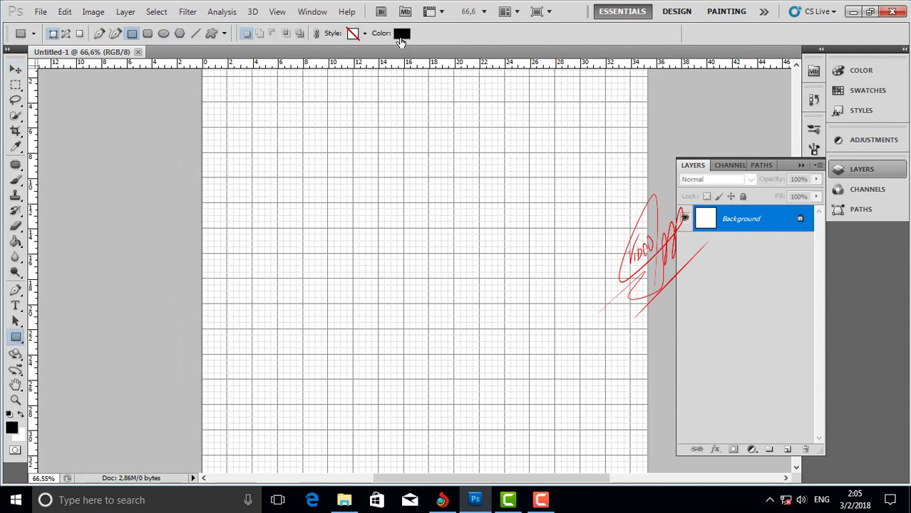
pyautogui.moveTo(300, 202); pyautogui.dragTo(605, 411)
pyautogui.press('v')
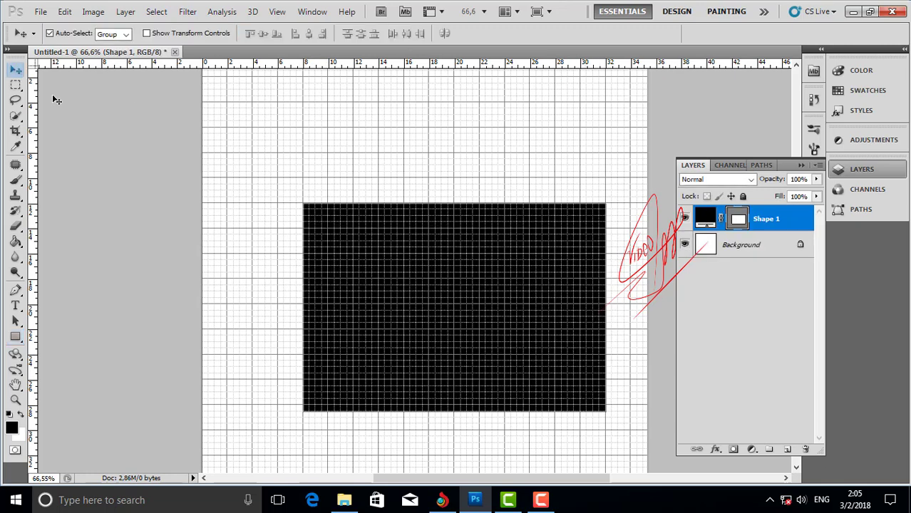
pyautogui.scroll(3, 566, 295)
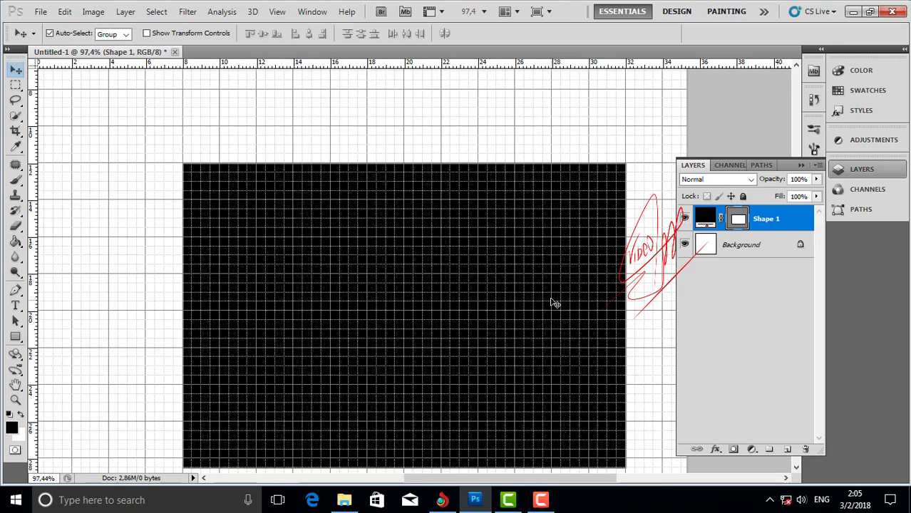
pyautogui.press('p')
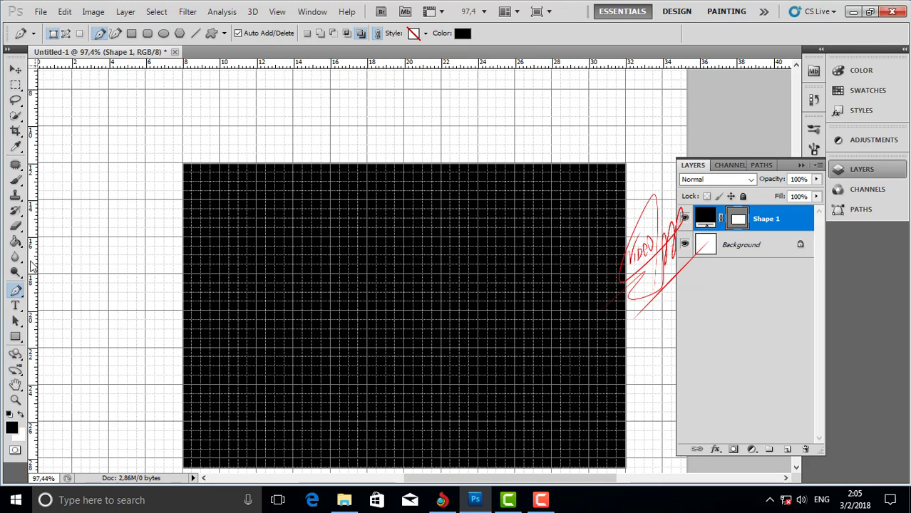
pyautogui.click(15, 292)
pyautogui.click(77, 292)
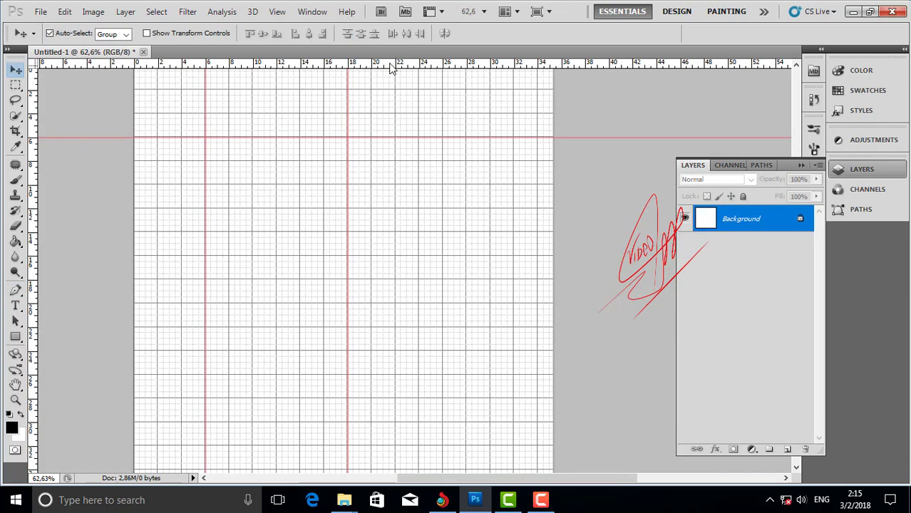
# - Add a horizontal guide at ruler mark 16 and move the two vertical guides to marks 4 and 20
pyautogui.moveTo(393, 66); pyautogui.dragTo(356, 255)
pyautogui.moveTo(206, 171); pyautogui.dragTo(182, 171)
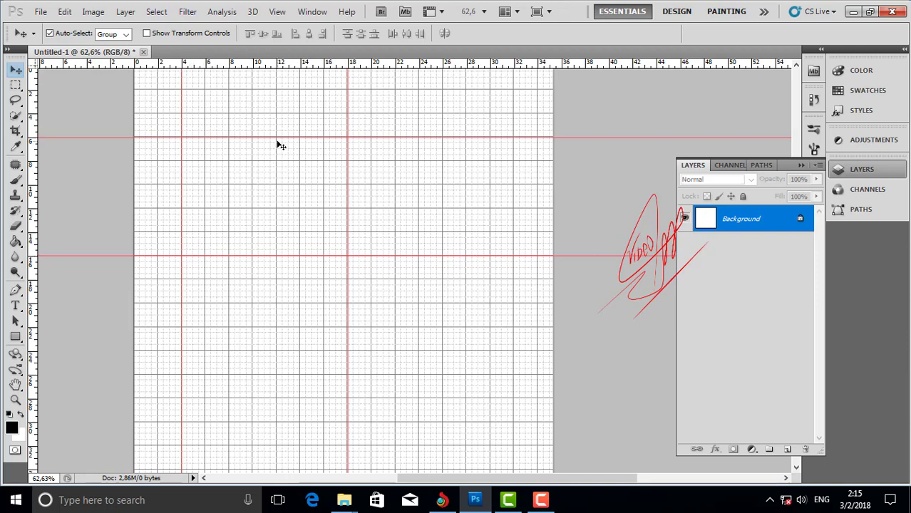
pyautogui.moveTo(347, 177); pyautogui.dragTo(371, 185)
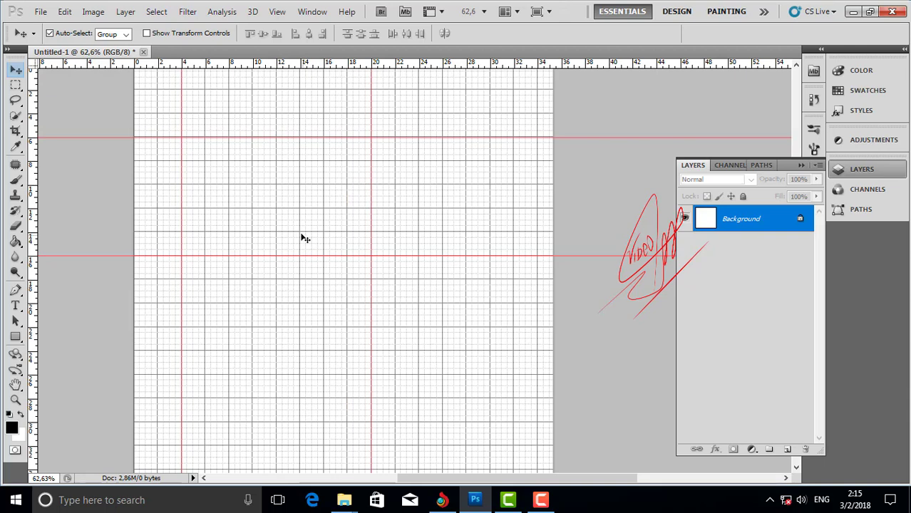
# - Add a vertical guide at ruler mark 12 and a horizontal guide at 11, keeping the lower horizontal guide at 16
pyautogui.moveTo(33, 192); pyautogui.dragTo(277, 229)
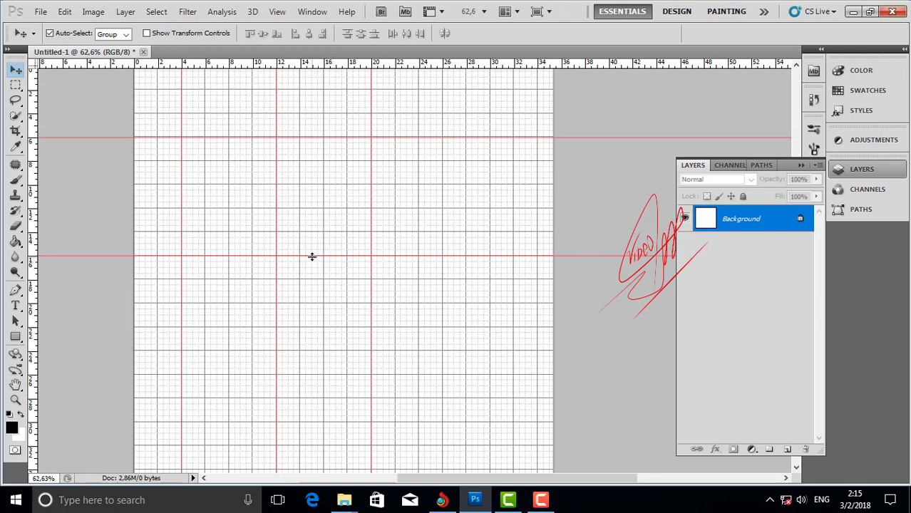
pyautogui.moveTo(312, 256); pyautogui.dragTo(307, 232)
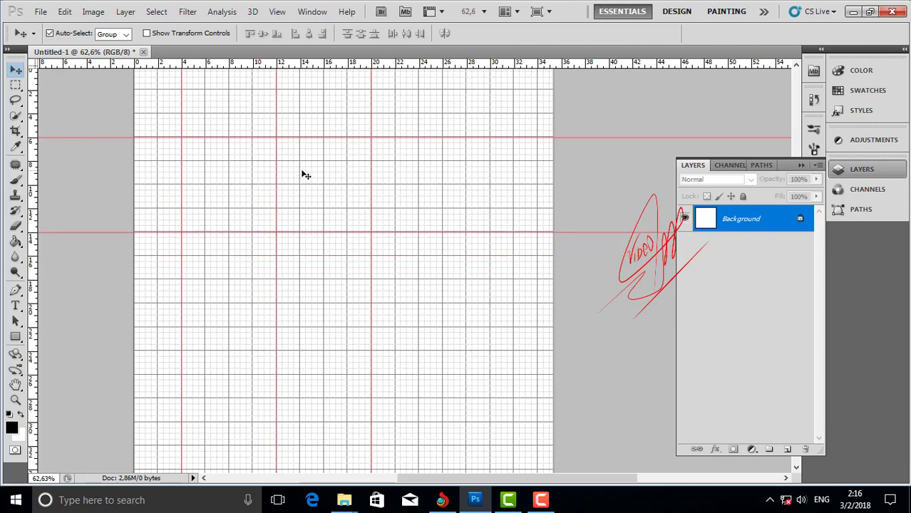
pyautogui.moveTo(276, 232); pyautogui.dragTo(278, 255)
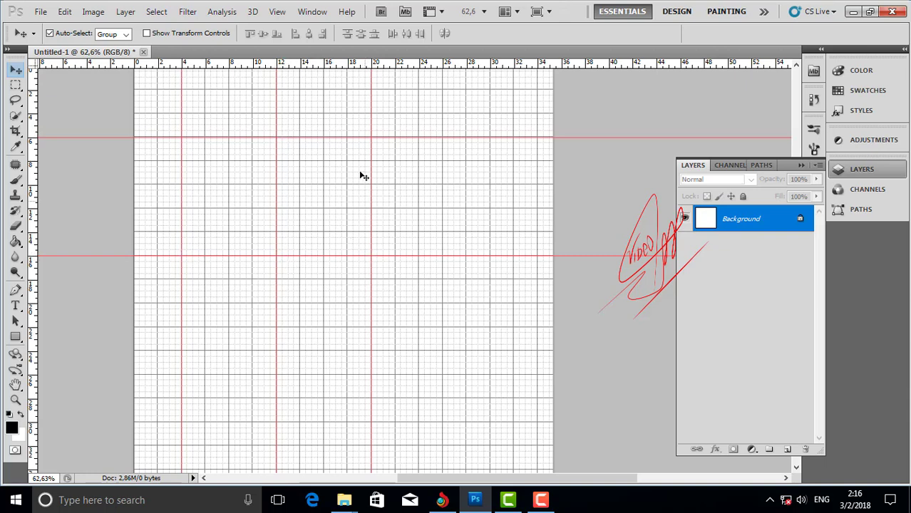
pyautogui.moveTo(370, 64); pyautogui.dragTo(368, 196)
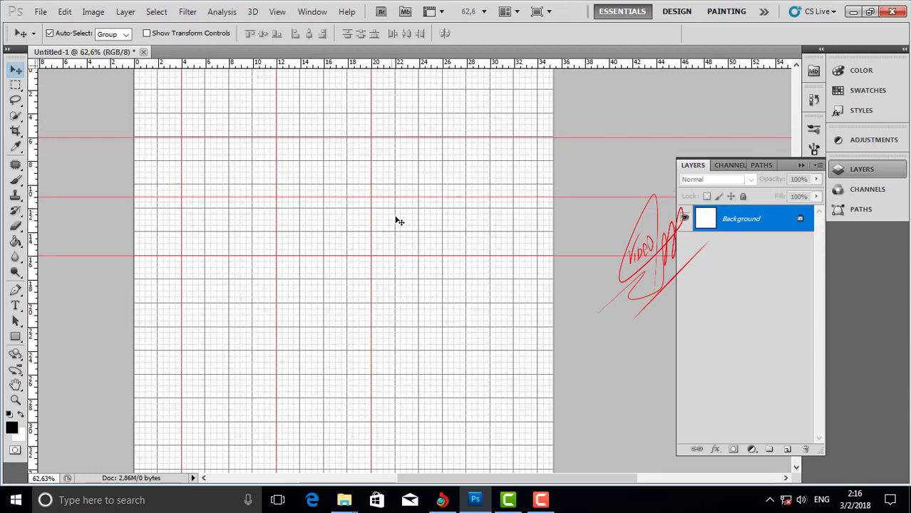
# - Draw the chevron's outer edge as a Pen path from guide crossing (4, 16) up to (12, 6) and down to (20, 16)
pyautogui.press('p')
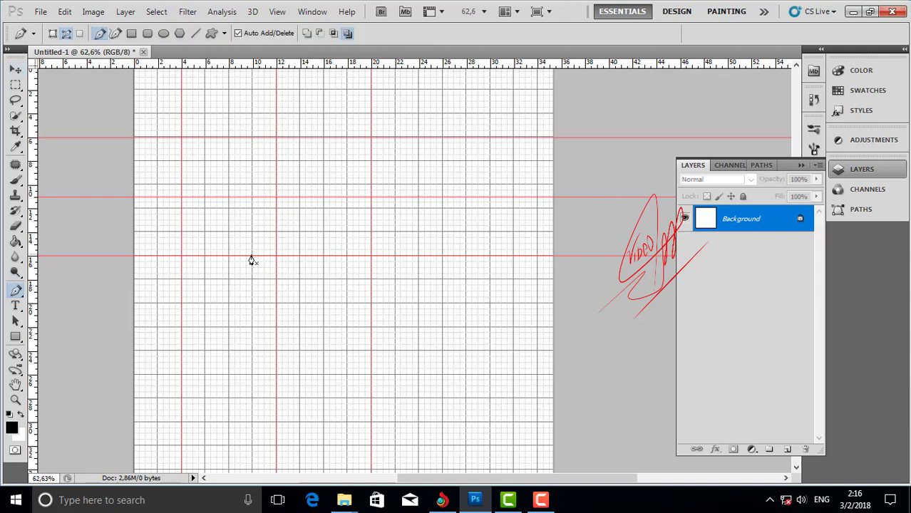
pyautogui.click(182, 256)
pyautogui.click(277, 139)
pyautogui.click(372, 256)
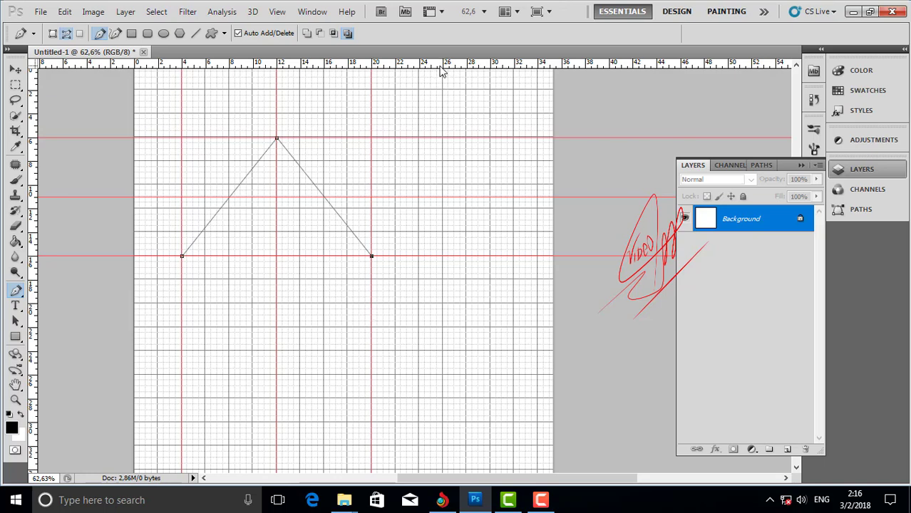
# - Add a horizontal guide at ruler mark 21 and continue the chevron path through guide crossings (20, 21), (12, 11) and (4, 21)
pyautogui.moveTo(441, 68); pyautogui.dragTo(400, 312)
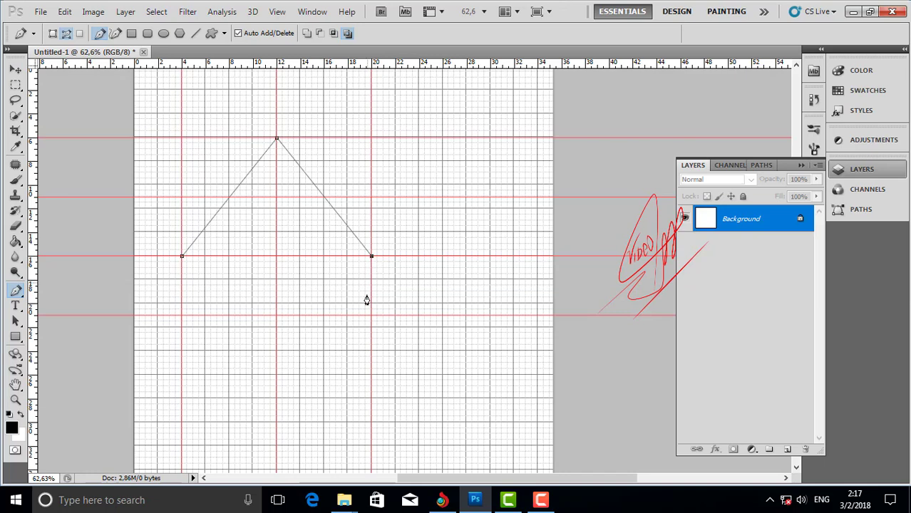
pyautogui.click(372, 315)
pyautogui.click(277, 198)
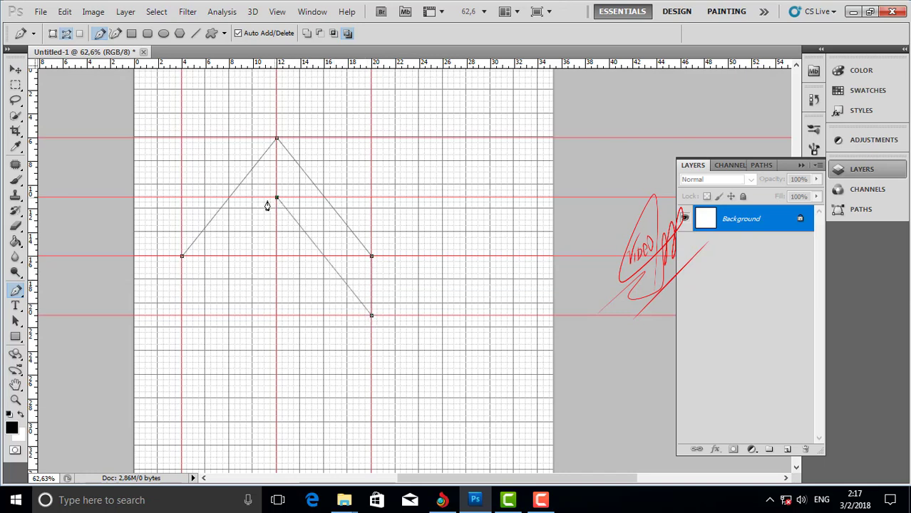
pyautogui.click(182, 316)
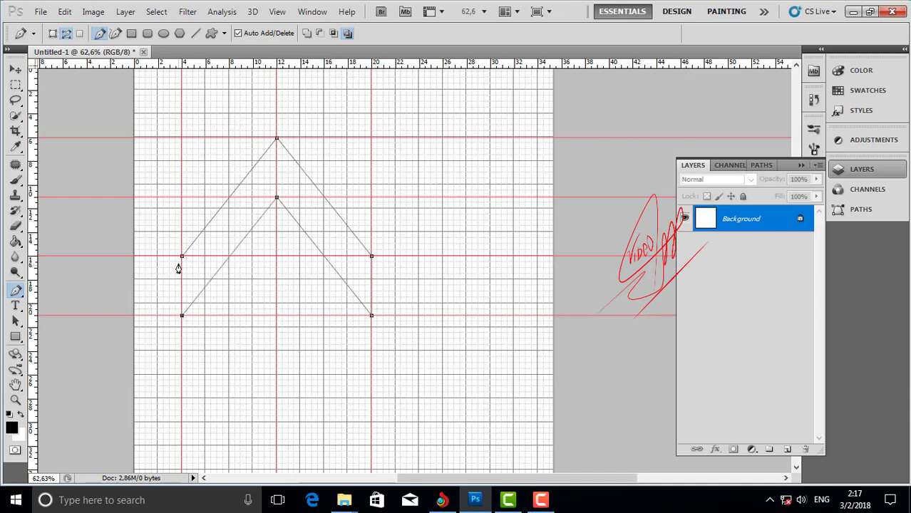
# - Convert the chevron path to a selection and make the Paint Bucket tool active with the selection kept
pyautogui.hotkey('ctrl', 'Return')
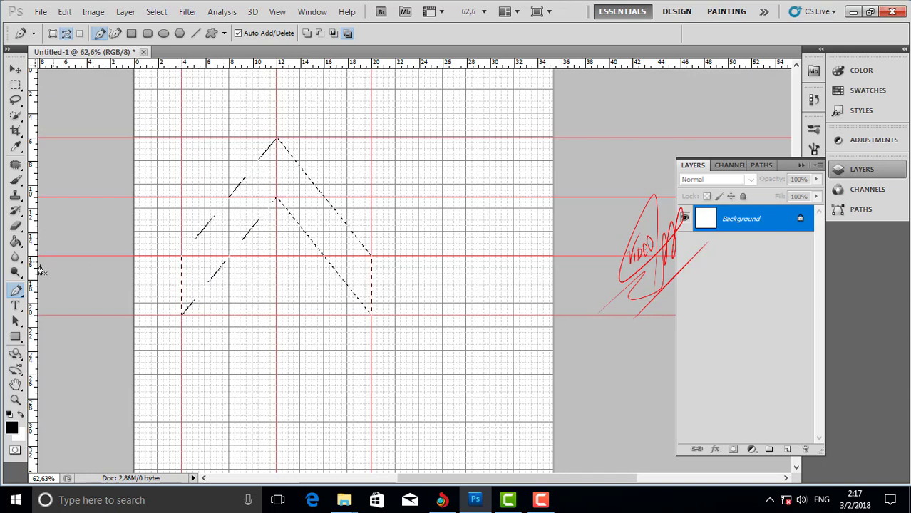
pyautogui.press('g')
pyautogui.rightClick(16, 241)
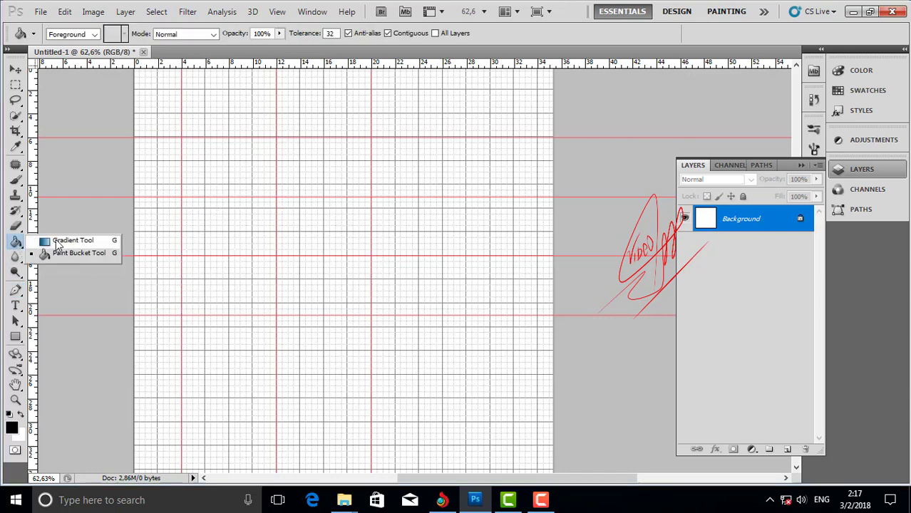
pyautogui.click(69, 242)
pyautogui.rightClick(16, 241)
pyautogui.hotkey('ctrl', 'd')
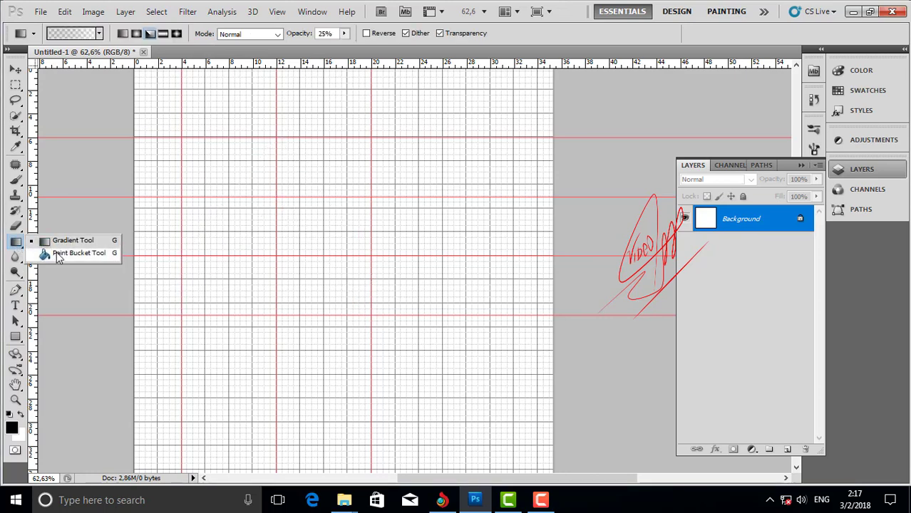
pyautogui.click(60, 253)
pyautogui.hotkey('ctrl', 'shift', 'd')
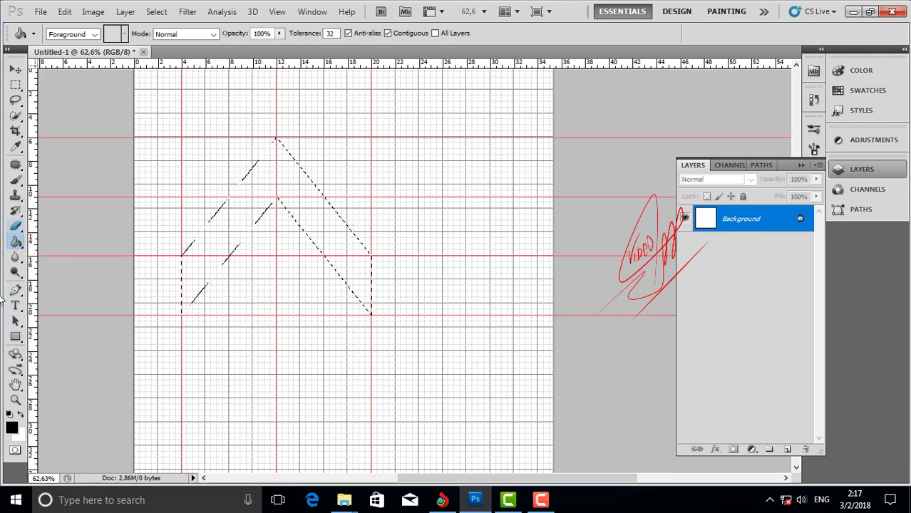
# - Set the foreground color to greyish pink a39090 and fill the chevron selection with it
pyautogui.click(12, 429)
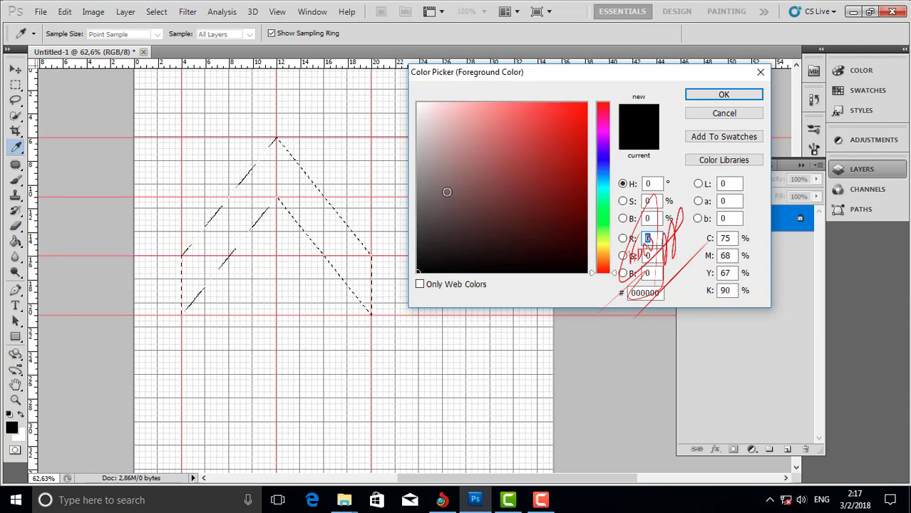
pyautogui.click(435, 162)
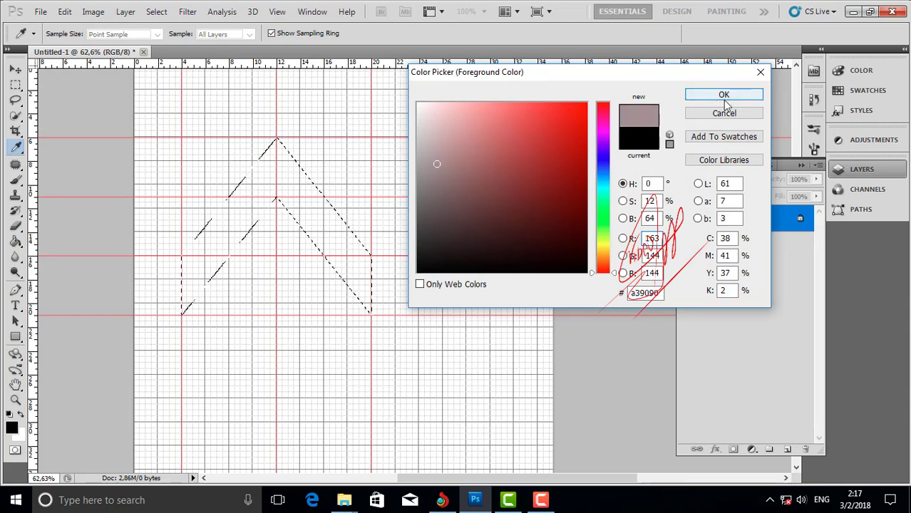
pyautogui.click(721, 96)
pyautogui.click(312, 207)
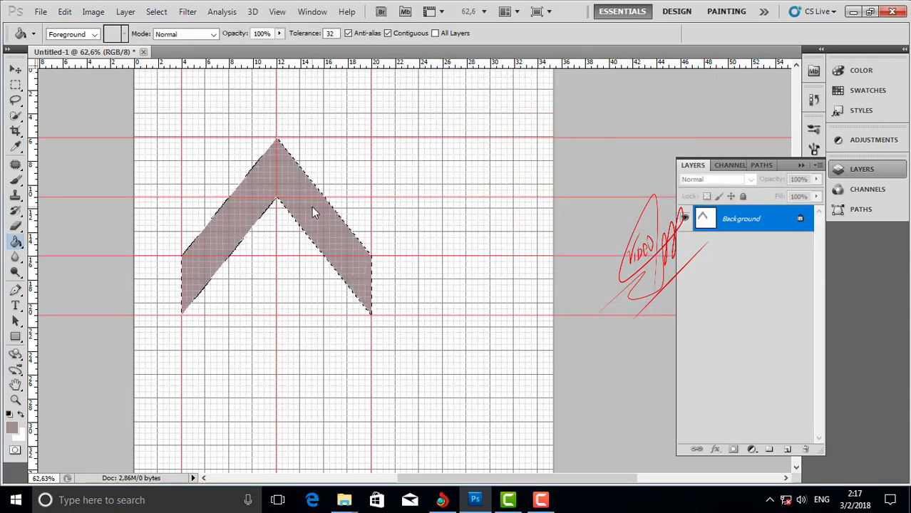
# - Change the foreground color to a pale yellow-green, refill the chevron with it and deselect
pyautogui.click(11, 428)
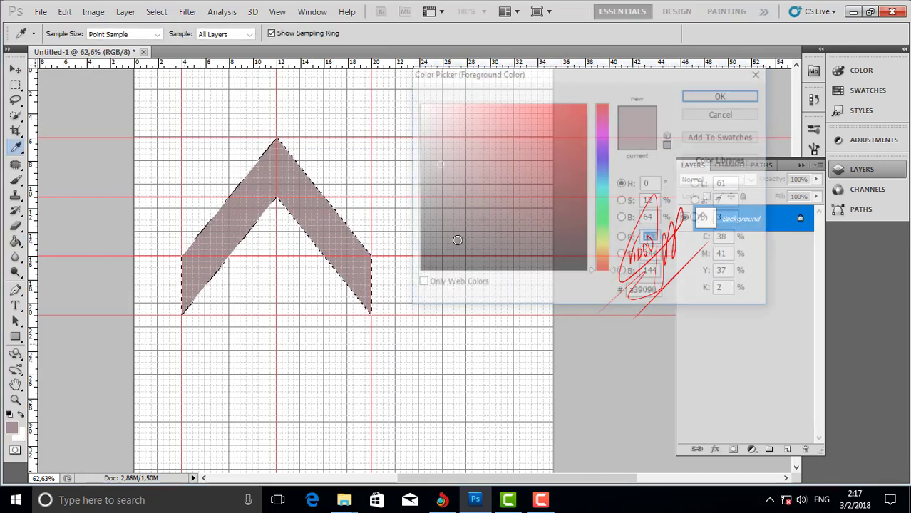
pyautogui.click(602, 239)
pyautogui.click(458, 126)
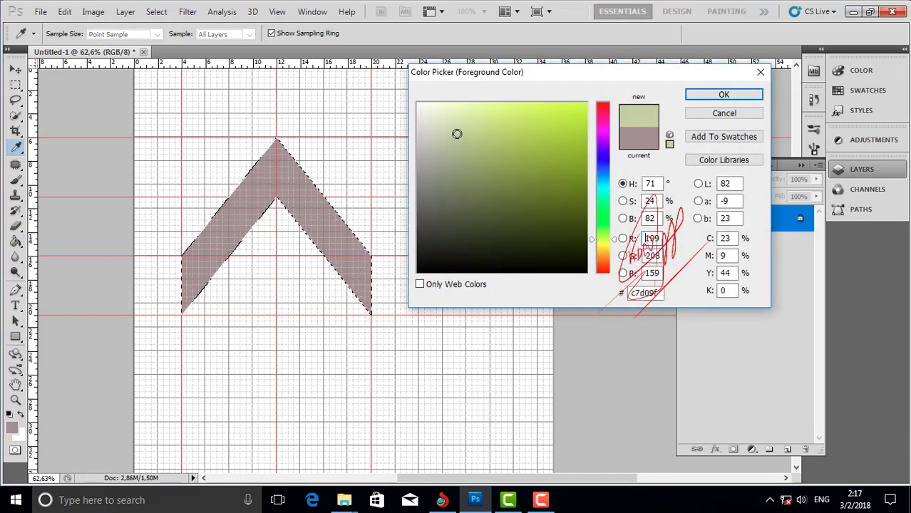
pyautogui.click(724, 94)
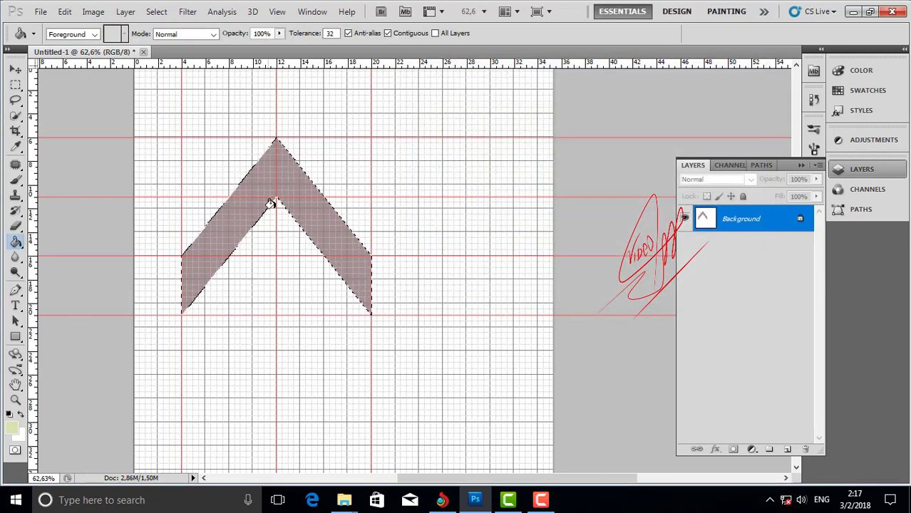
pyautogui.click(285, 184)
pyautogui.hotkey('ctrl', 'd')
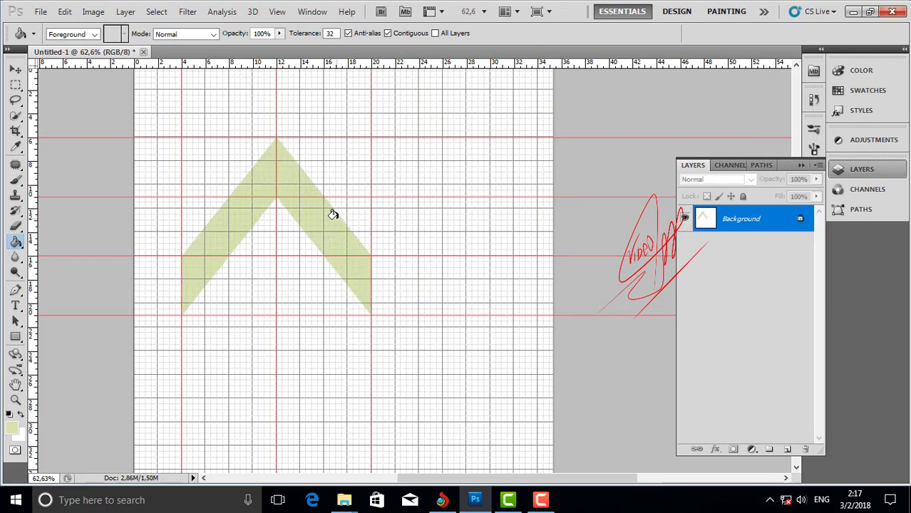
pyautogui.scroll(1, 331, 212)
pyautogui.scroll(-3, 331, 224)
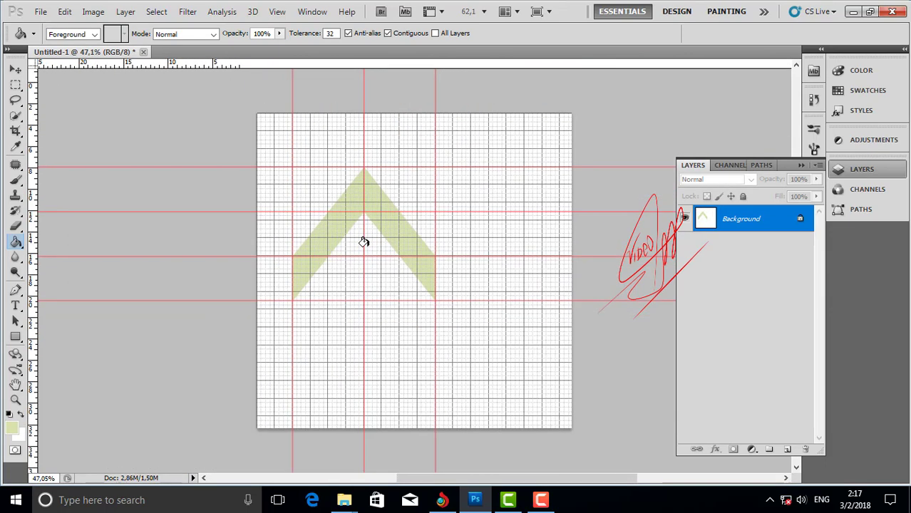
# - Hide the canvas grid while keeping the guides shown, and make the Move tool active
pyautogui.scroll(4, 368, 234)
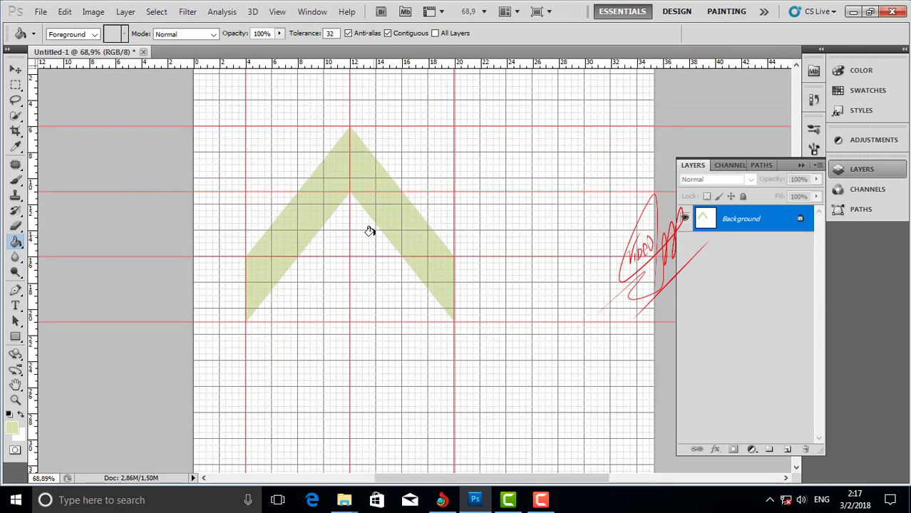
pyautogui.scroll(-3, 370, 231)
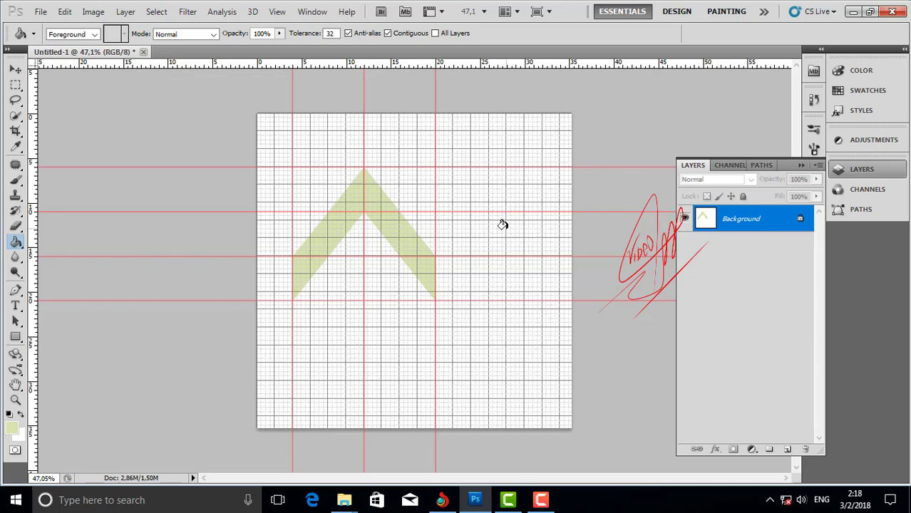
pyautogui.click(277, 12)
pyautogui.moveTo(393, 213)
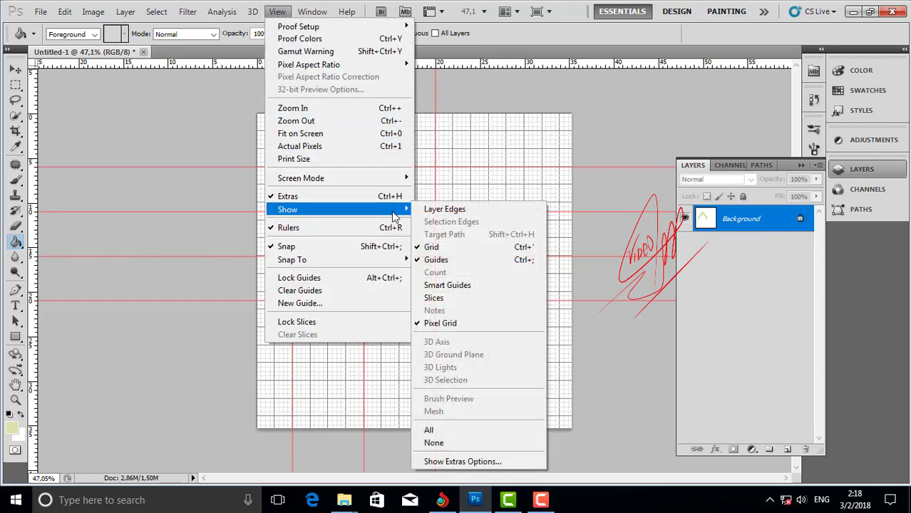
pyautogui.click(451, 253)
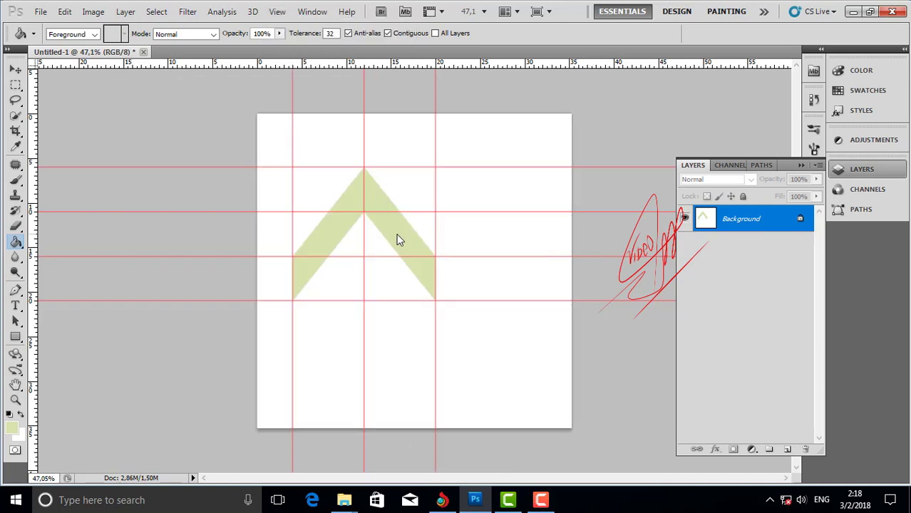
pyautogui.click(15, 69)
pyautogui.scroll(2, 458, 283)
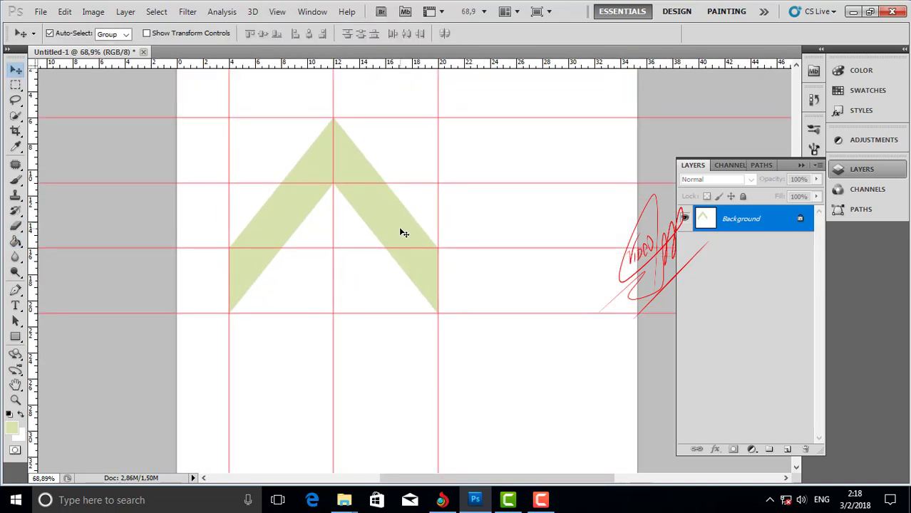
pyautogui.scroll(-2, 403, 233)
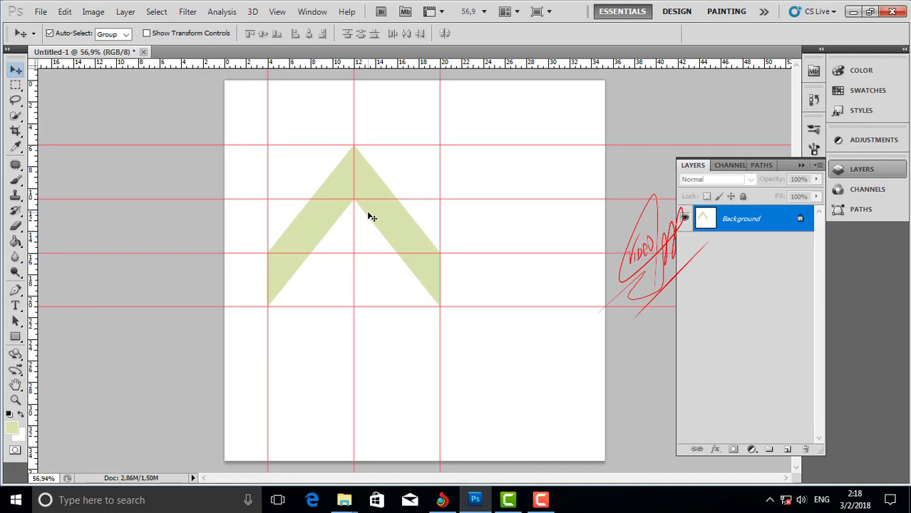
# - Draw a Pen path around the chevron's left arm through guide crossings (4, 21), (12, 11), (12, 6) and (4, 16)
pyautogui.press('p')
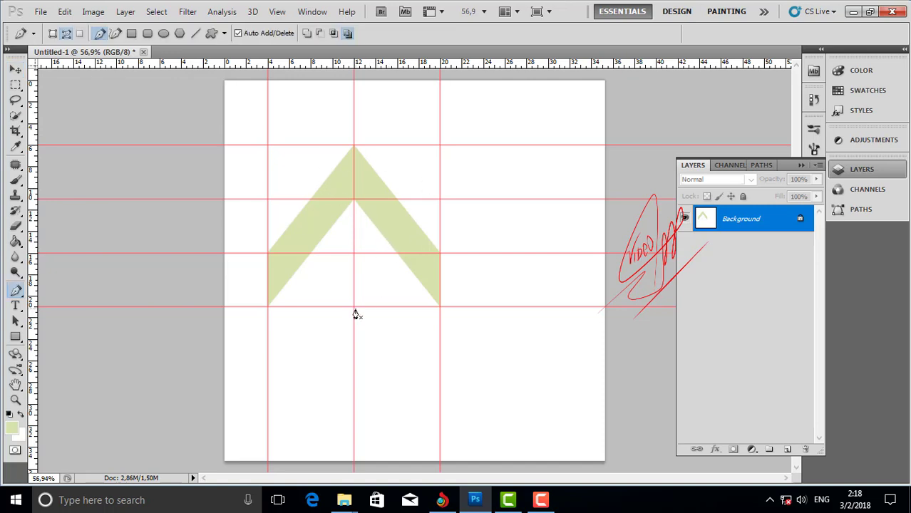
pyautogui.scroll(8, 272, 314)
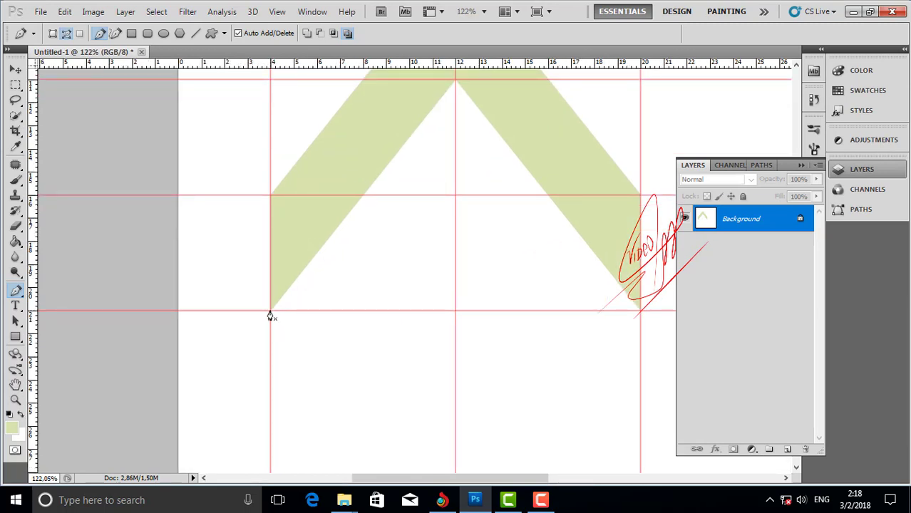
pyautogui.click(271, 315)
pyautogui.scroll(-2, 272, 315)
pyautogui.moveTo(438, 167); pyautogui.dragTo(409, 235)
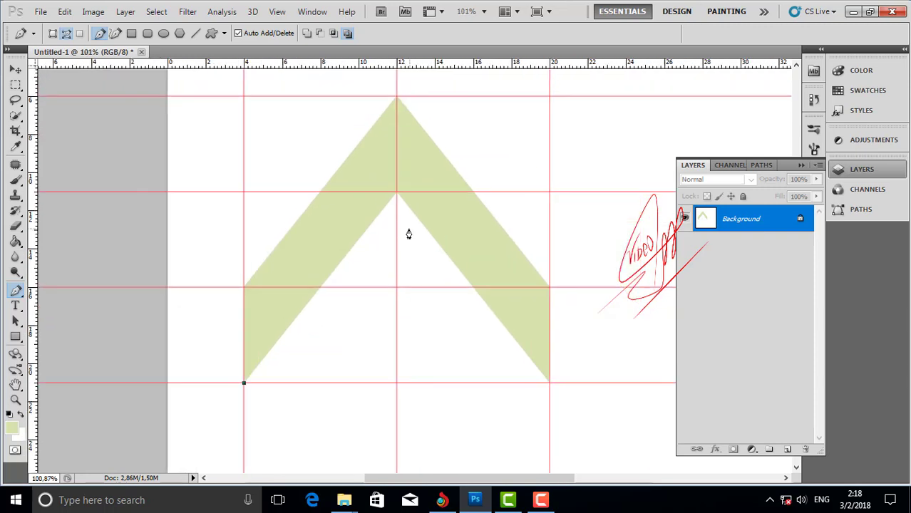
pyautogui.click(397, 192)
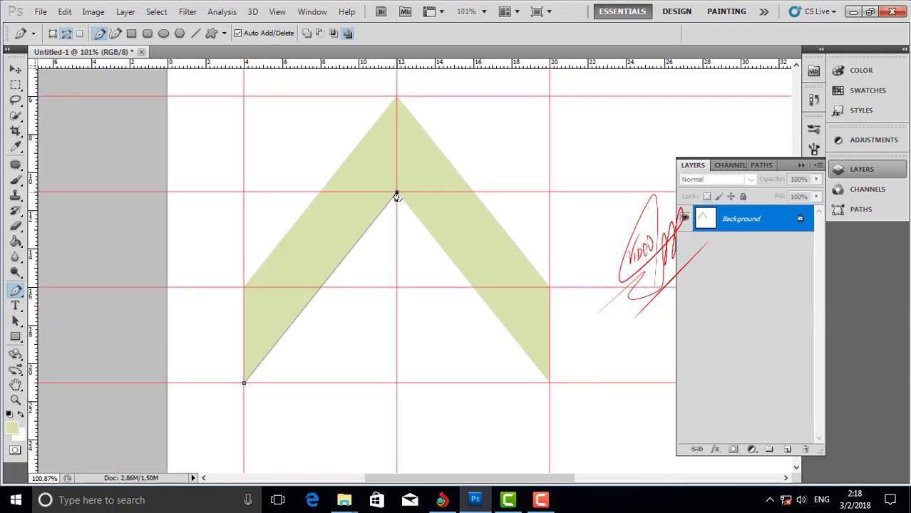
pyautogui.click(397, 97)
pyautogui.click(244, 288)
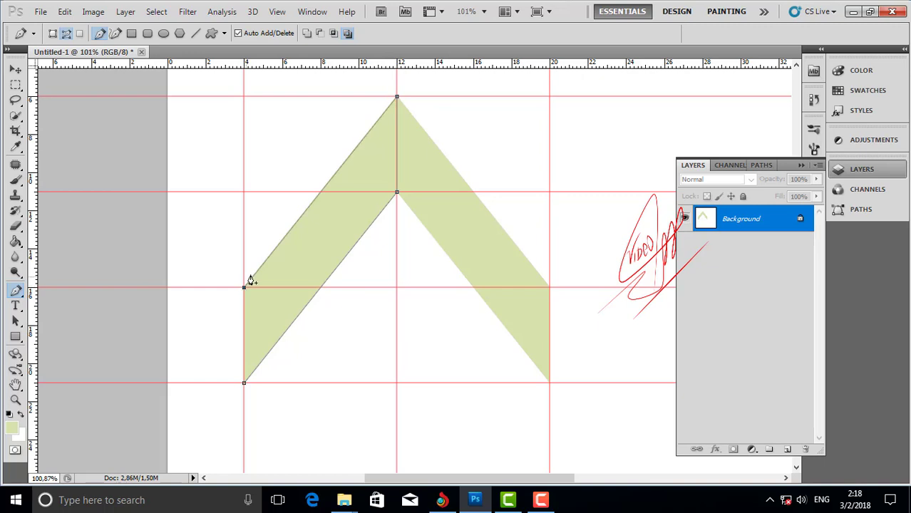
# - Convert the left-arm path to a selection and copy that area onto a new layer, keeping the Background layer visible
pyautogui.hotkey('ctrl', 'Return')
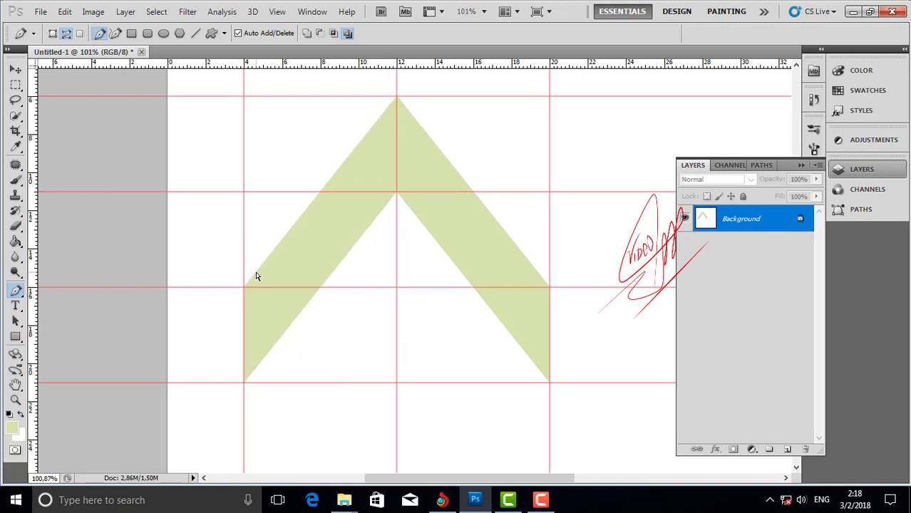
pyautogui.hotkey('ctrl', 'd')
pyautogui.hotkey('ctrl', 'shift', 'alt', 'n')
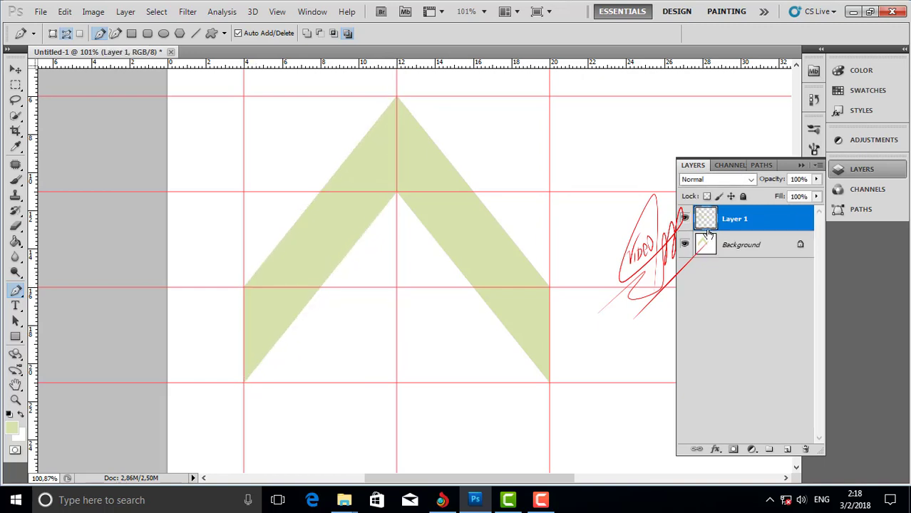
pyautogui.click(685, 245)
pyautogui.click(684, 245)
# - Rotate the copied arm 90° clockwise and move it down so its upper edge meets the horizontal guide at 16
pyautogui.hotkey('ctrl', 't')
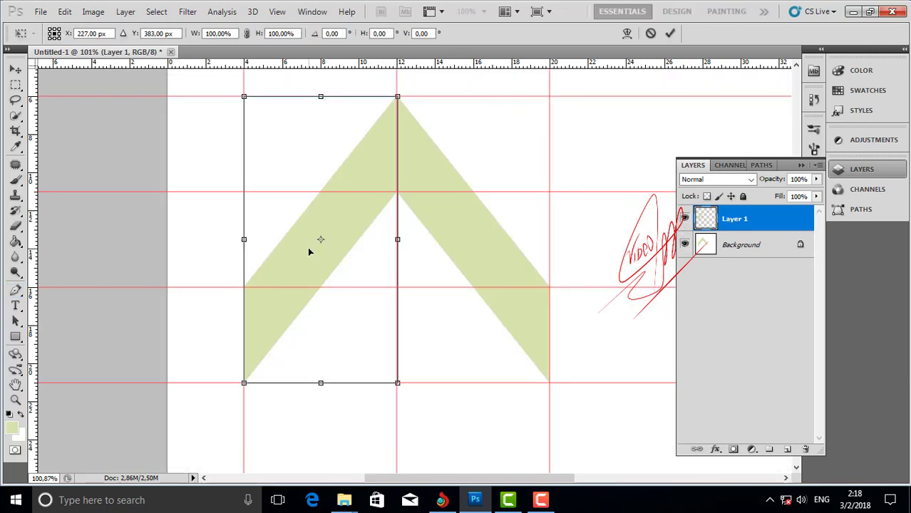
pyautogui.rightClick(310, 251)
pyautogui.click(387, 399)
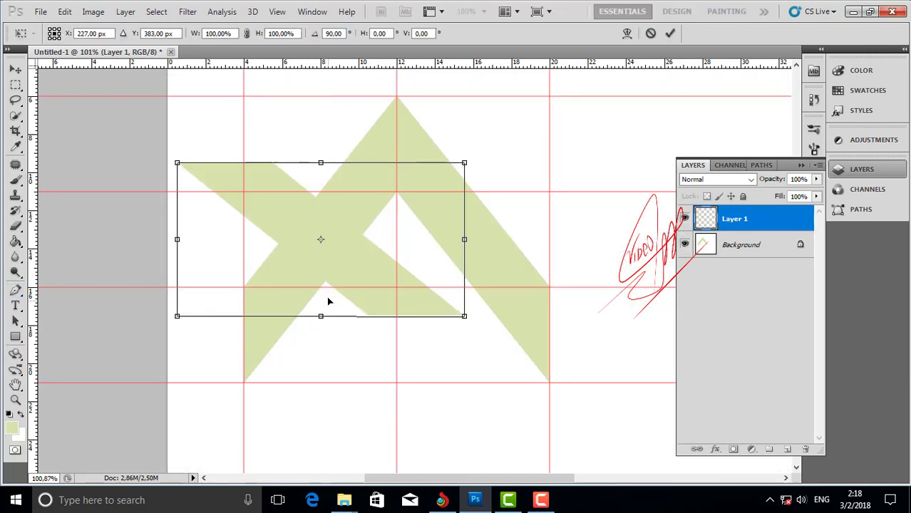
pyautogui.moveTo(350, 268); pyautogui.dragTo(305, 384)
pyautogui.hotkey('shift', 'Left')
pyautogui.hotkey('shift', 'Right')
pyautogui.hotkey('shift', 'Right')
pyautogui.hotkey('shift', 'Right')
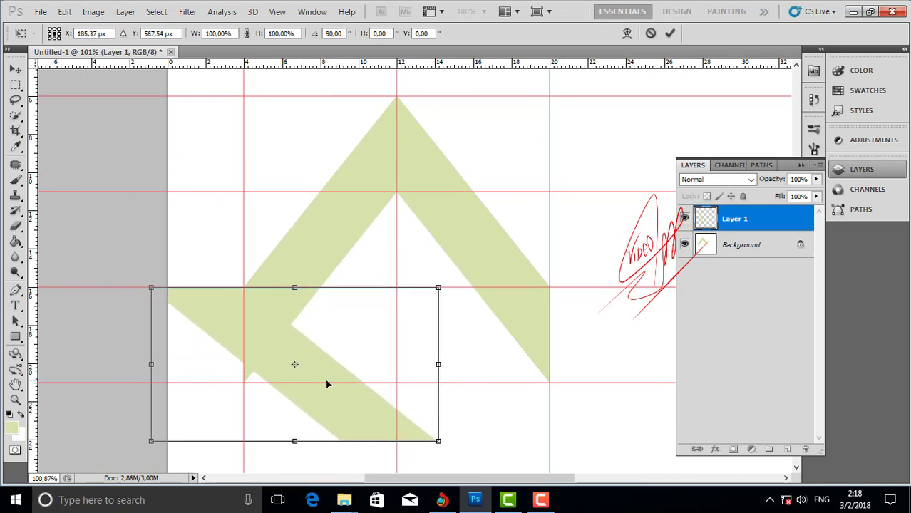
# - Fine-tune the rotated arm's position along the guide to about X 195 px, Y 568 px and apply the transform
pyautogui.scroll(5, 239, 335)
pyautogui.moveTo(272, 303)
pyautogui.mouseDown()
pyautogui.moveTo(289, 301)
pyautogui.moveTo(260, 300)
pyautogui.moveTo(269, 299)
pyautogui.mouseUp()
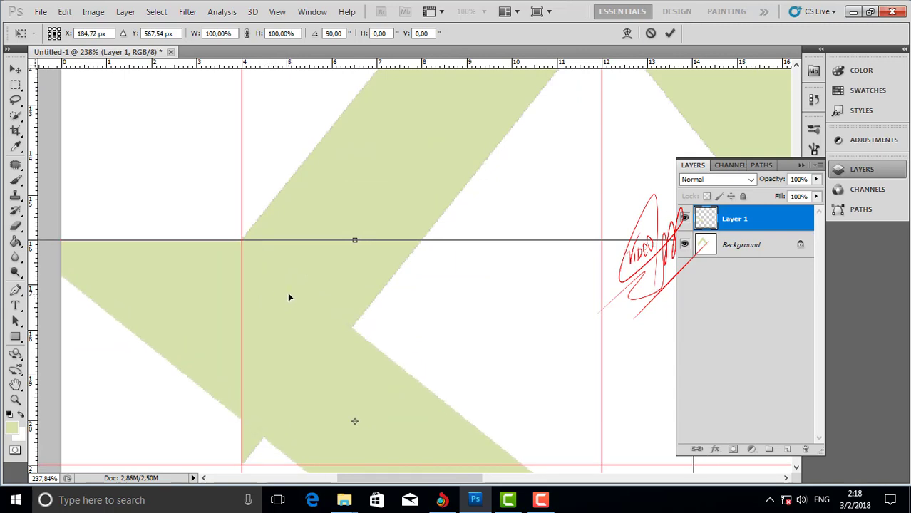
pyautogui.scroll(-5, 288, 298)
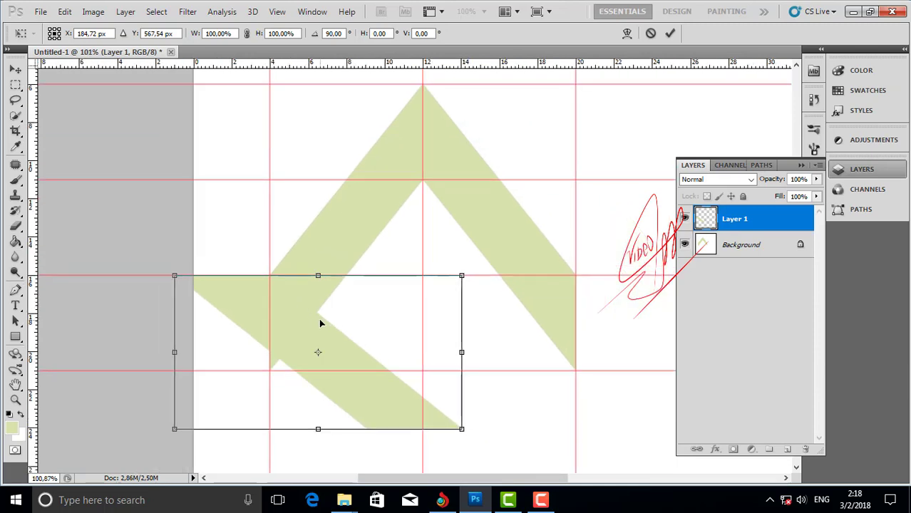
pyautogui.scroll(-3, 322, 327)
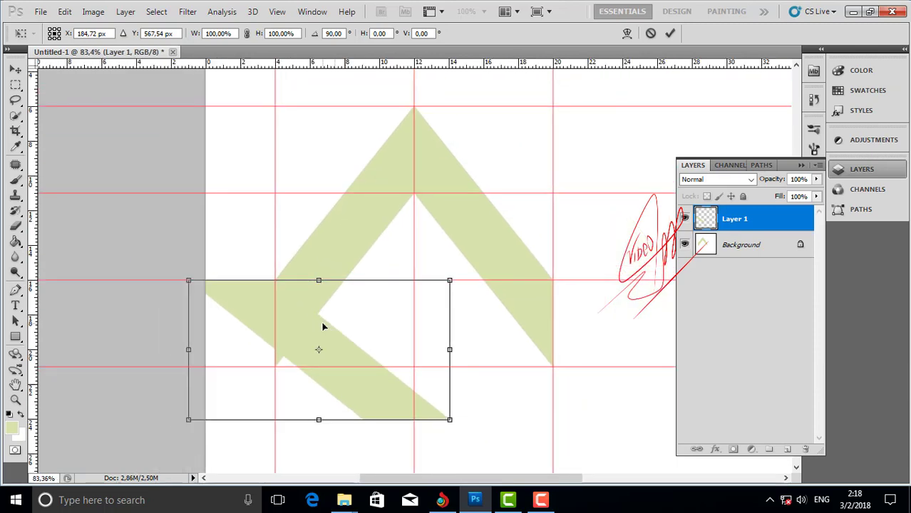
pyautogui.scroll(3, 324, 327)
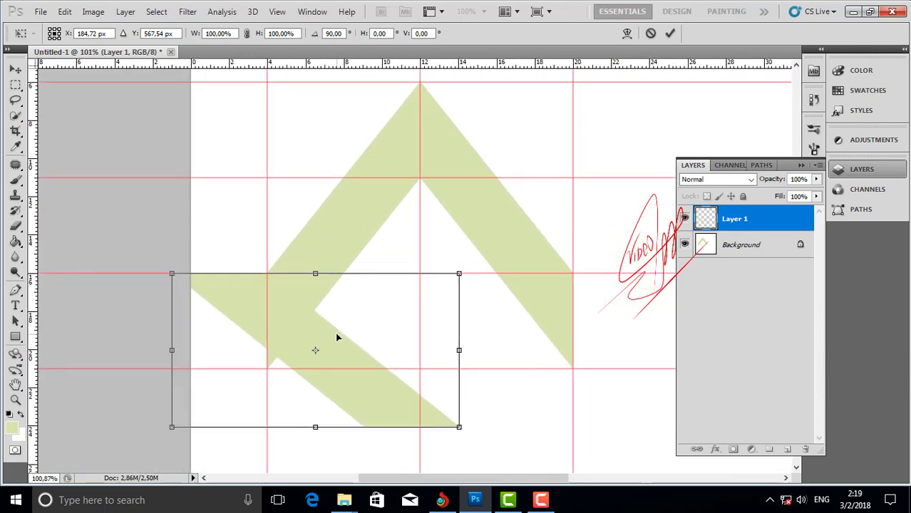
pyautogui.moveTo(338, 337)
pyautogui.mouseDown()
pyautogui.moveTo(270, 310)
pyautogui.moveTo(297, 312)
pyautogui.moveTo(350, 354)
pyautogui.moveTo(345, 342)
pyautogui.mouseUp()
pyautogui.scroll(-3, 402, 362)
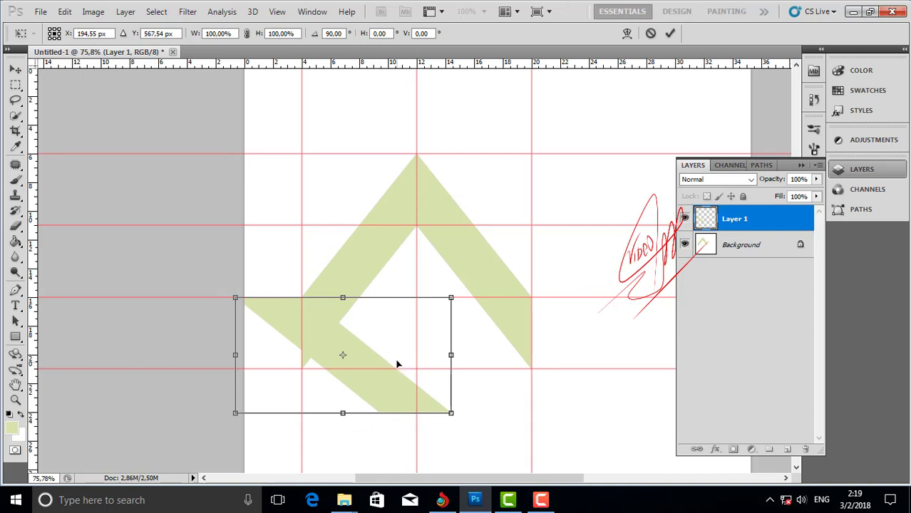
pyautogui.press('Return')
# - Examine the joint between the rotated arm and the chevron's left arm with the guides hidden, and show the guides again
pyautogui.press('p')
pyautogui.scroll(4, 315, 358)
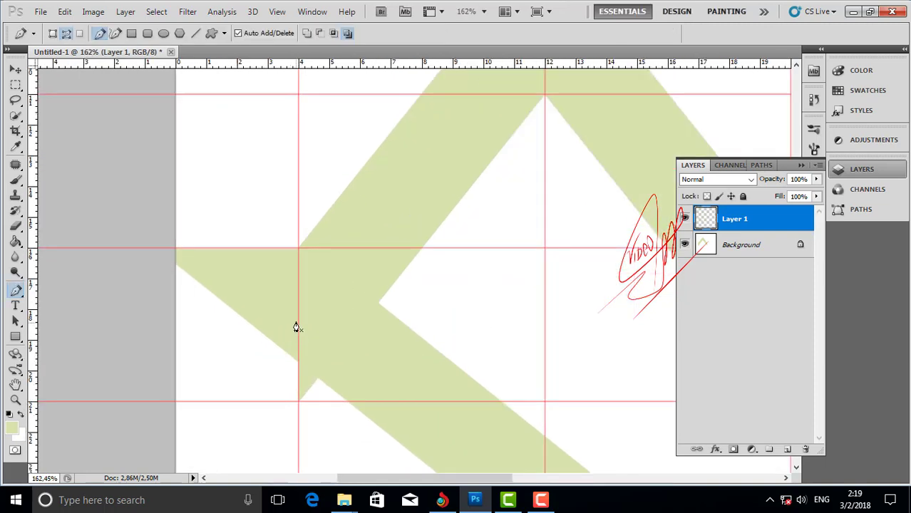
pyautogui.scroll(-1, 297, 326)
pyautogui.hotkey('ctrl', ';')
pyautogui.scroll(2, 315, 322)
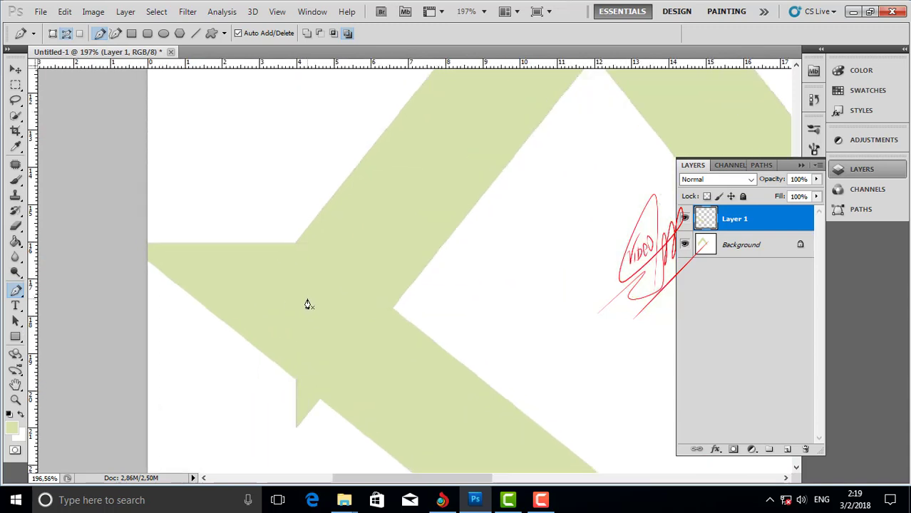
pyautogui.scroll(-2, 306, 304)
pyautogui.hotkey('ctrl', ';')
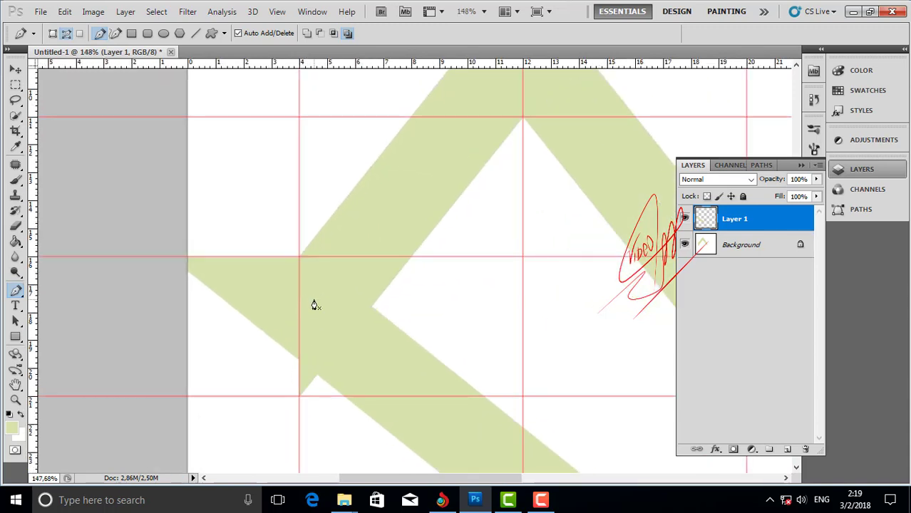
# - Reposition the rotated arm at the chevron's lower left end to about X 183 px, Y 562 px and apply the transform
pyautogui.hotkey('ctrl', 't')
pyautogui.moveTo(351, 314); pyautogui.dragTo(322, 289)
pyautogui.scroll(2, 300, 258)
pyautogui.scroll(1, 300, 259)
pyautogui.scroll(-6, 321, 289)
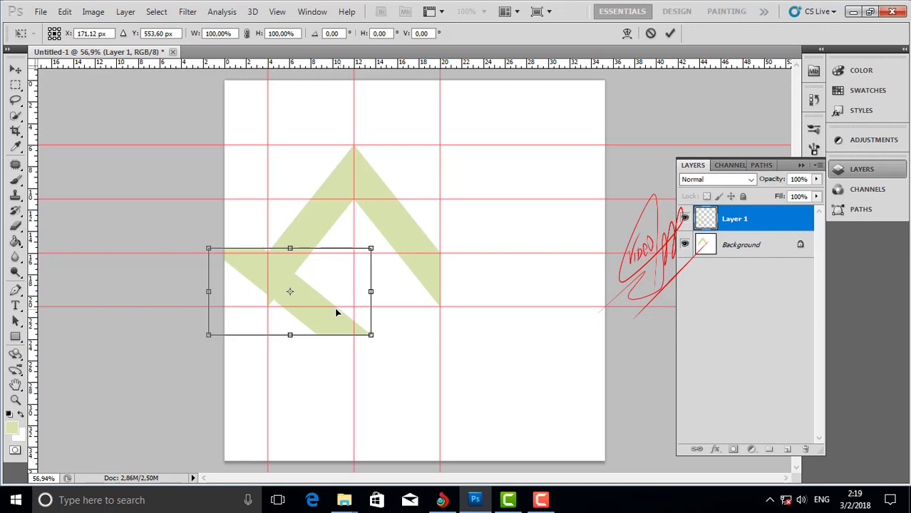
pyautogui.scroll(3, 327, 305)
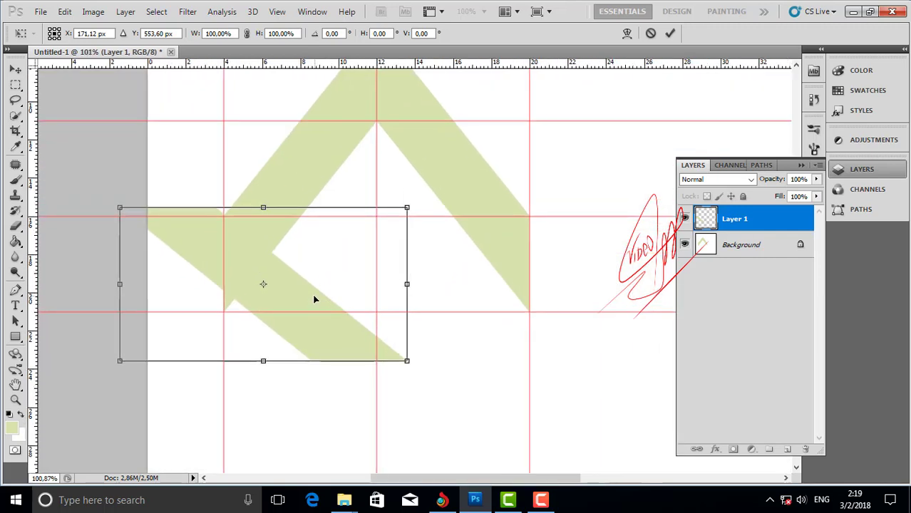
pyautogui.moveTo(315, 299)
pyautogui.mouseDown()
pyautogui.moveTo(346, 377)
pyautogui.moveTo(393, 320)
pyautogui.moveTo(322, 305)
pyautogui.mouseUp()
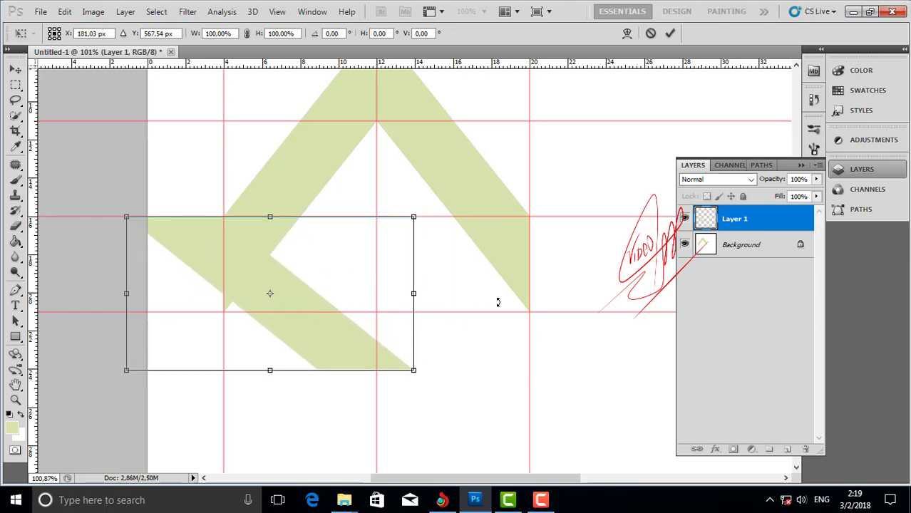
pyautogui.scroll(-1, 499, 328)
pyautogui.scroll(2, 315, 291)
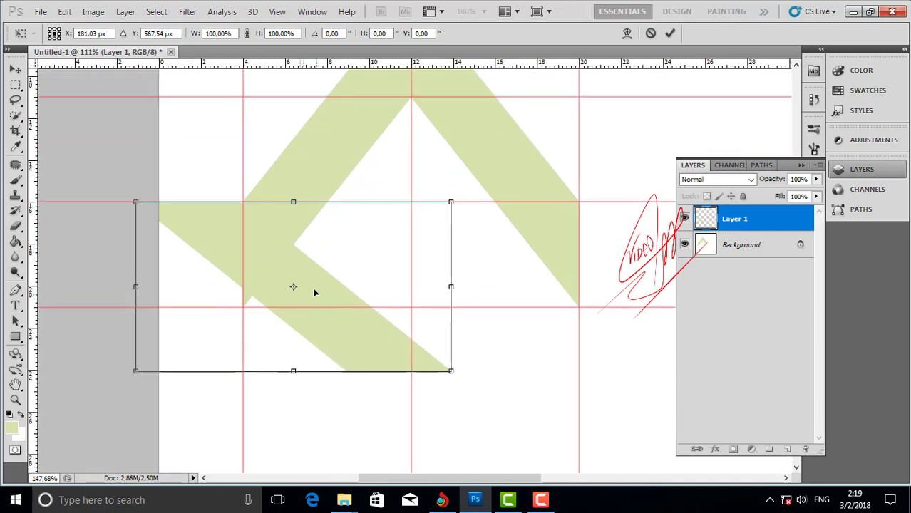
pyautogui.moveTo(311, 284)
pyautogui.mouseDown()
pyautogui.moveTo(325, 286)
pyautogui.moveTo(312, 280)
pyautogui.mouseUp()
pyautogui.press('Return')
pyautogui.press('p')
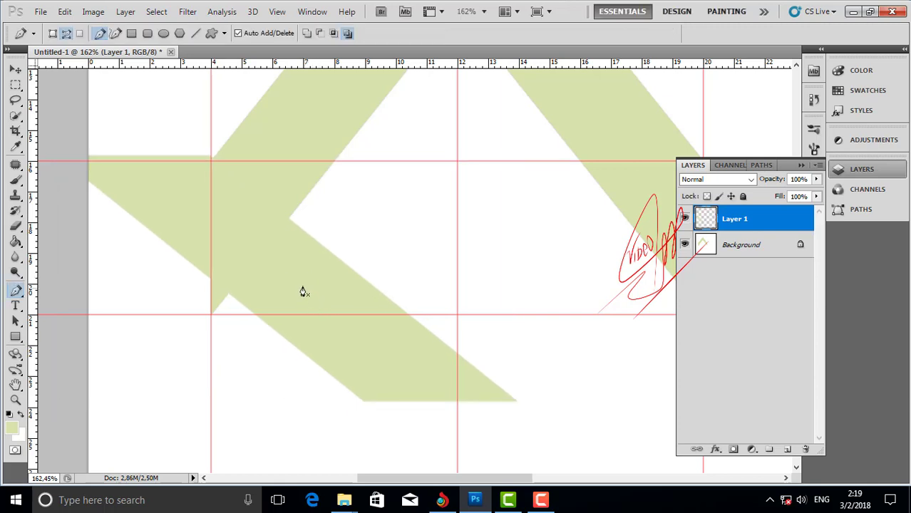
# - Duplicate the rotated arm's layer, rotate the copy 90° clockwise and place it at about X 258 px, Y 606 px
pyautogui.scroll(-2, 295, 277)
pyautogui.hotkey('ctrl', 'j')
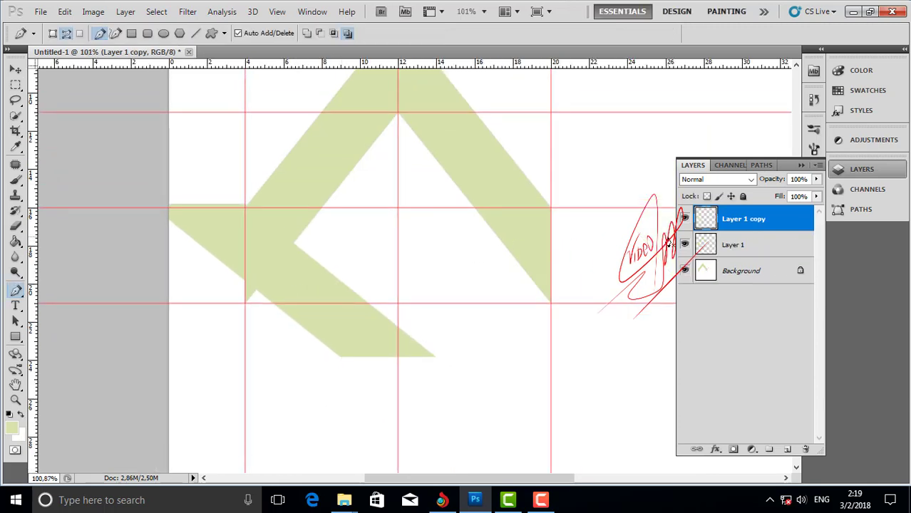
pyautogui.hotkey('ctrl', 't')
pyautogui.rightClick(264, 268)
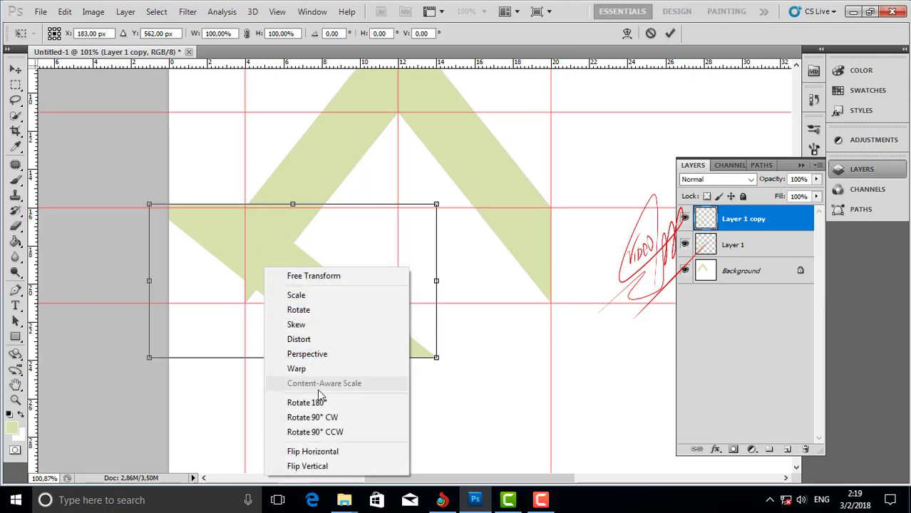
pyautogui.click(327, 419)
pyautogui.moveTo(318, 283); pyautogui.dragTo(367, 302)
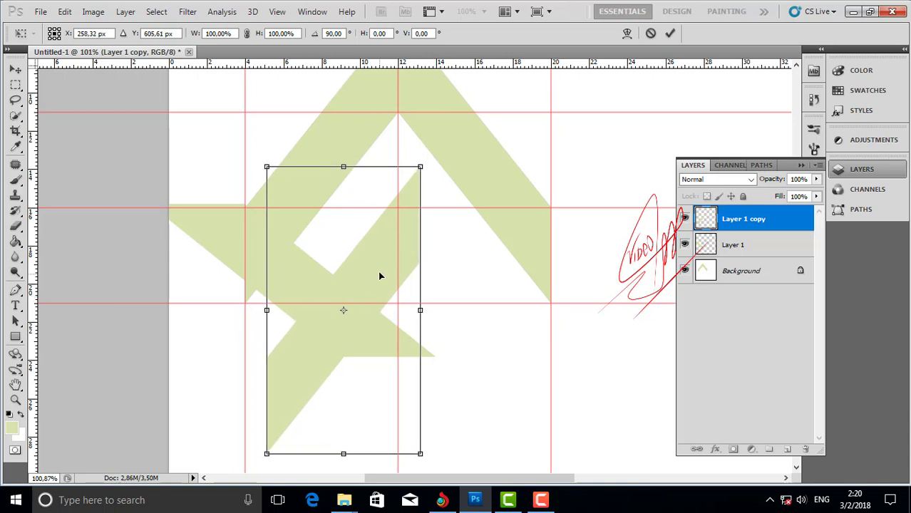
pyautogui.scroll(-2, 380, 278)
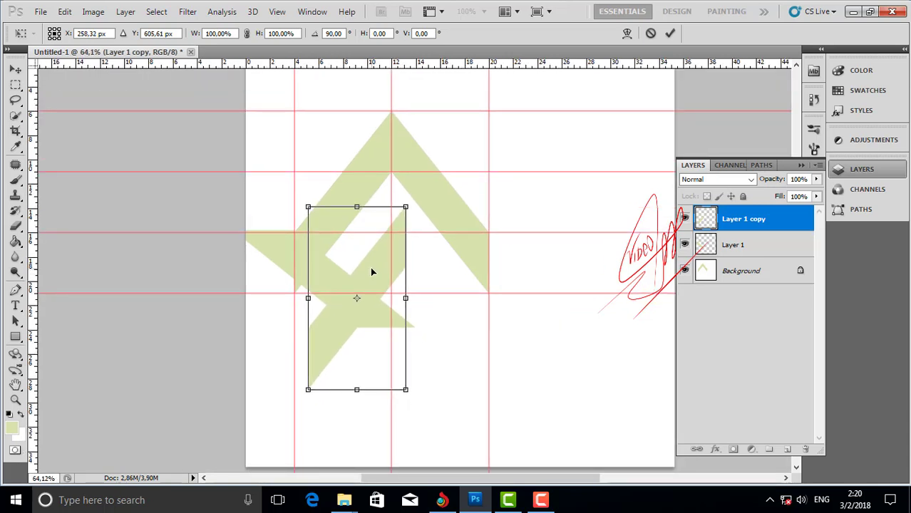
pyautogui.press('Return')
# - Hide the duplicated arm's layer and select Layer 1
pyautogui.press('p')
pyautogui.click(684, 219)
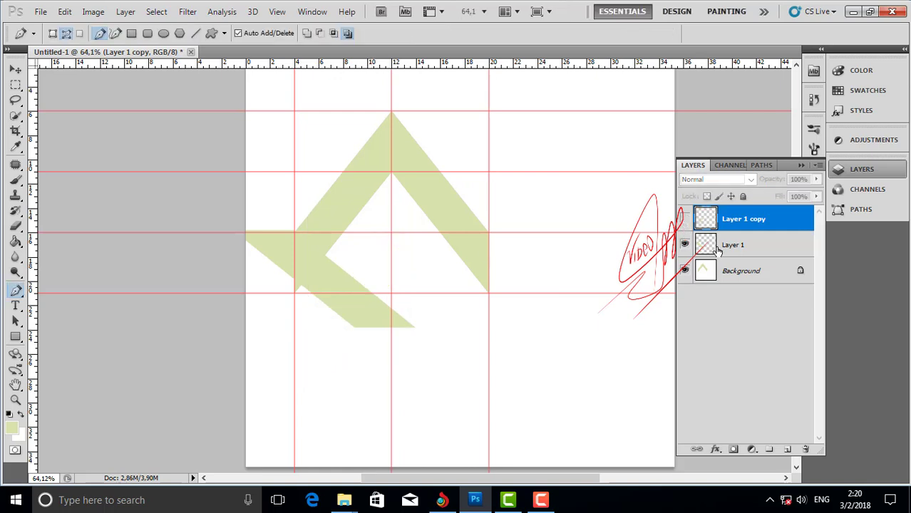
pyautogui.click(716, 248)
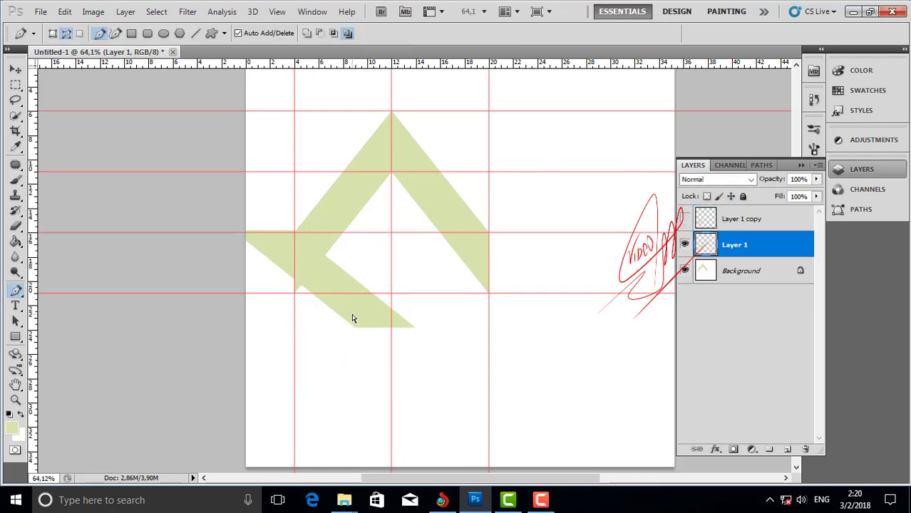
# - Rotate Layer 1's arm about 12.7° clockwise, move it to about X 138 px, Y 554 px, and apply the transform
pyautogui.hotkey('ctrl', 't')
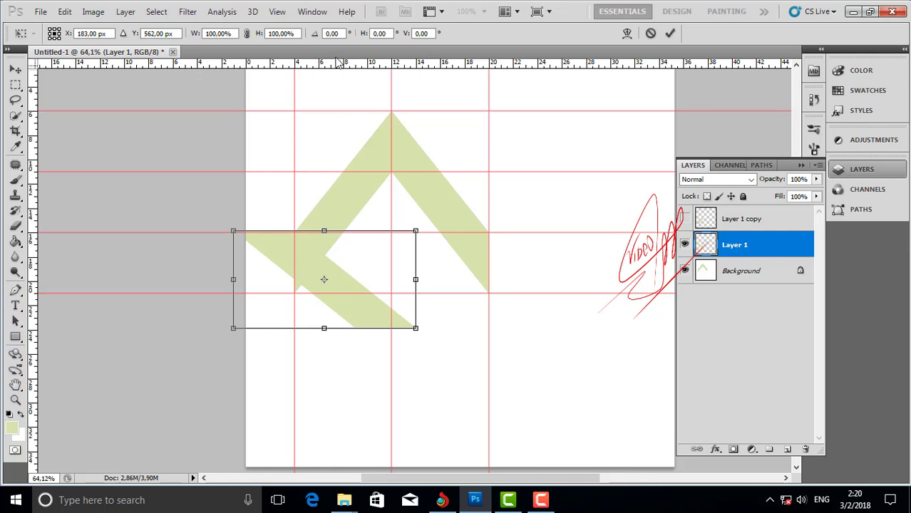
pyautogui.moveTo(464, 353); pyautogui.dragTo(451, 378)
pyautogui.moveTo(334, 301)
pyautogui.mouseDown()
pyautogui.moveTo(313, 326)
pyautogui.moveTo(329, 312)
pyautogui.mouseUp()
pyautogui.moveTo(434, 369); pyautogui.dragTo(419, 378)
pyautogui.moveTo(342, 318)
pyautogui.mouseDown()
pyautogui.moveTo(319, 295)
pyautogui.moveTo(328, 283)
pyautogui.moveTo(331, 311)
pyautogui.moveTo(349, 311)
pyautogui.mouseUp()
pyautogui.scroll(3, 318, 284)
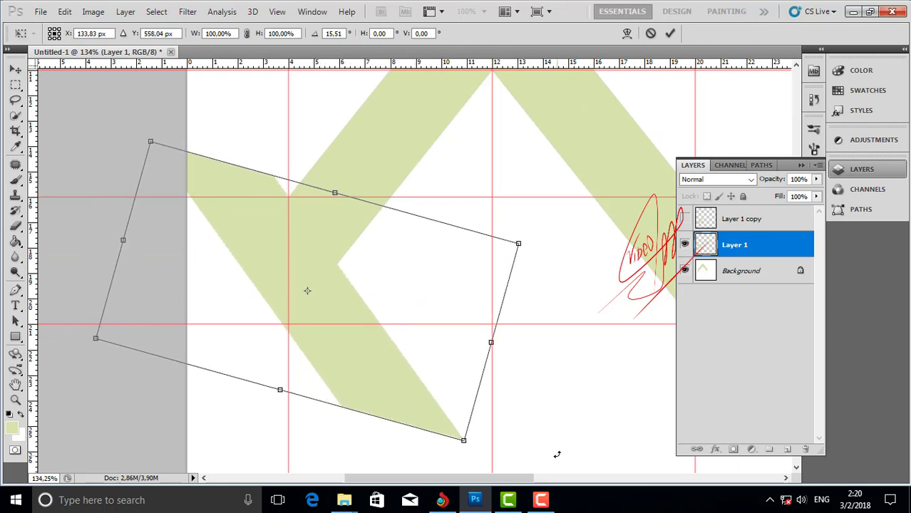
pyautogui.moveTo(557, 454); pyautogui.dragTo(567, 446)
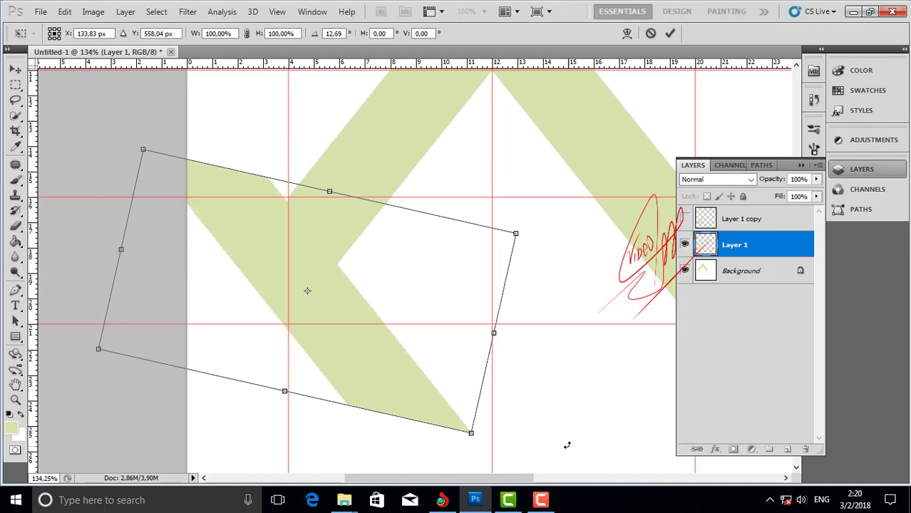
pyautogui.moveTo(432, 408); pyautogui.dragTo(435, 394)
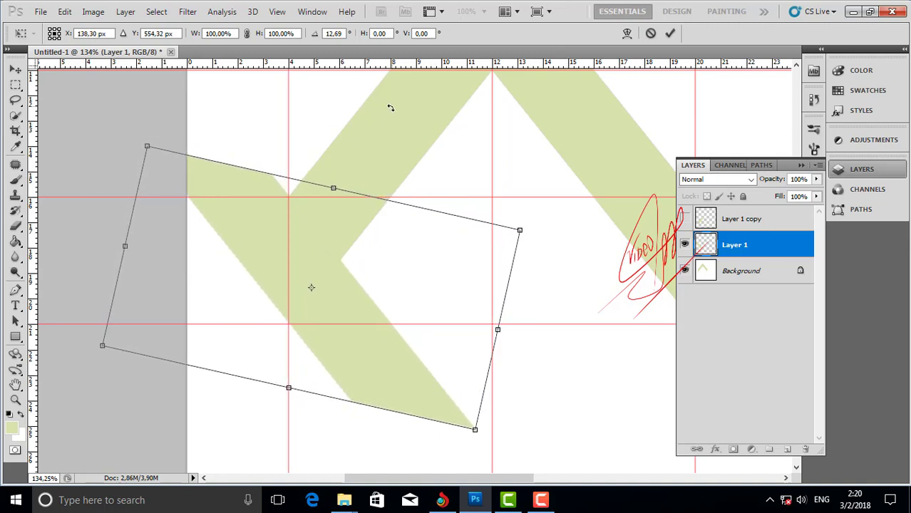
pyautogui.press('Return')
pyautogui.press('p')
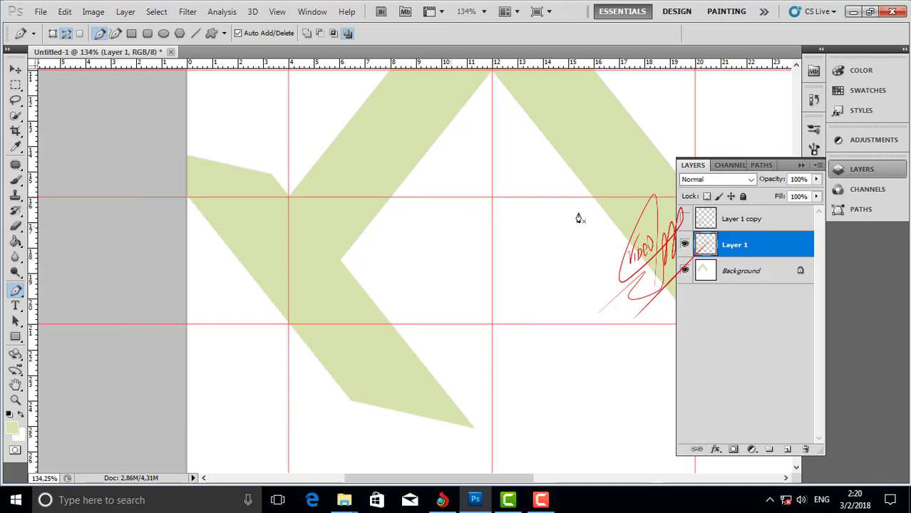
# - Show the duplicated arm's layer, Layer 1 copy, again
pyautogui.click(684, 218)
pyautogui.scroll(-1, 443, 281)
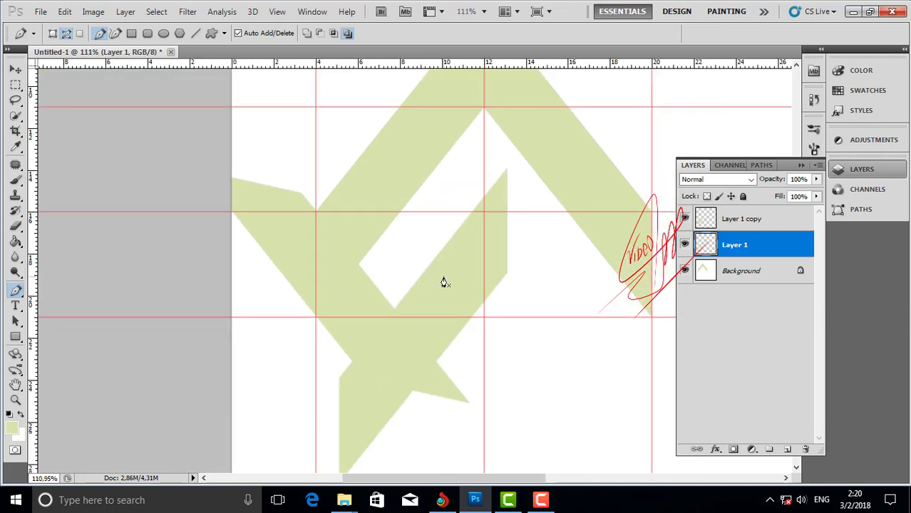
pyautogui.hotkey('ctrl', 't')
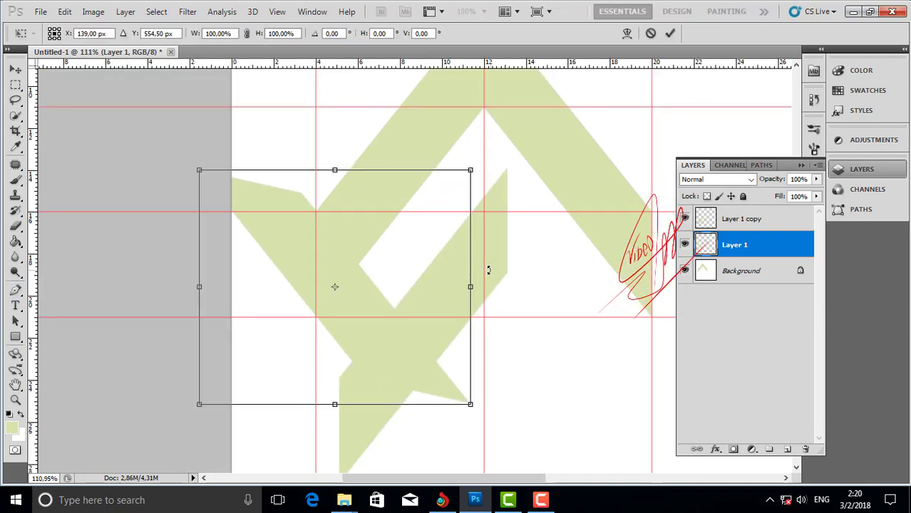
pyautogui.press('Escape')
pyautogui.click(741, 219)
pyautogui.hotkey('ctrl', 't')
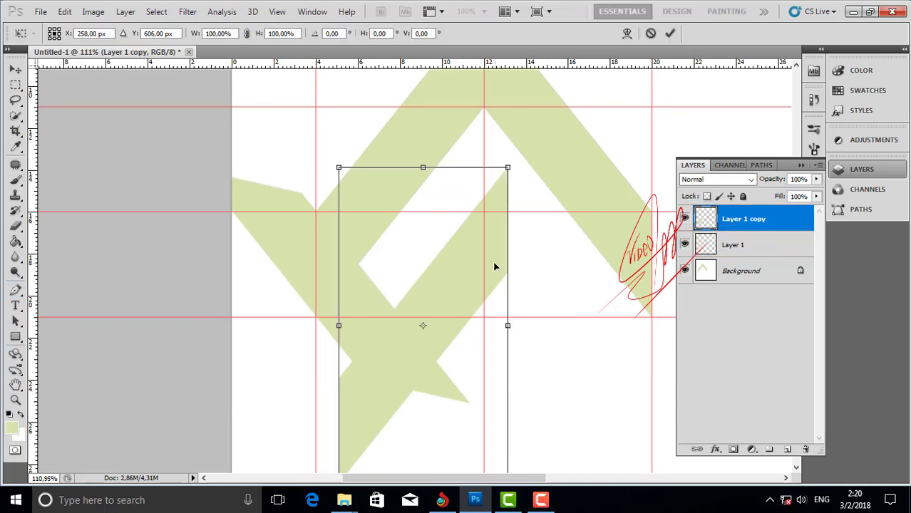
pyautogui.scroll(-1, 495, 266)
pyautogui.moveTo(575, 350); pyautogui.dragTo(589, 364)
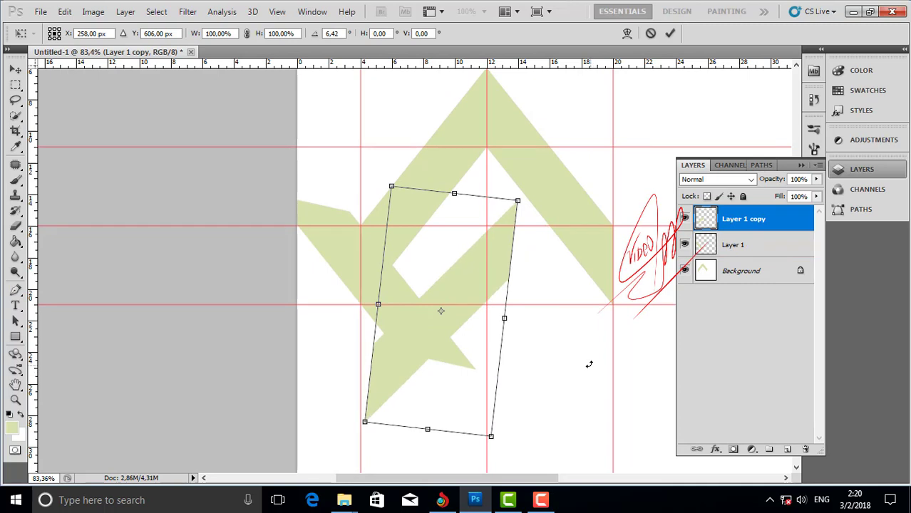
pyautogui.press('Return')
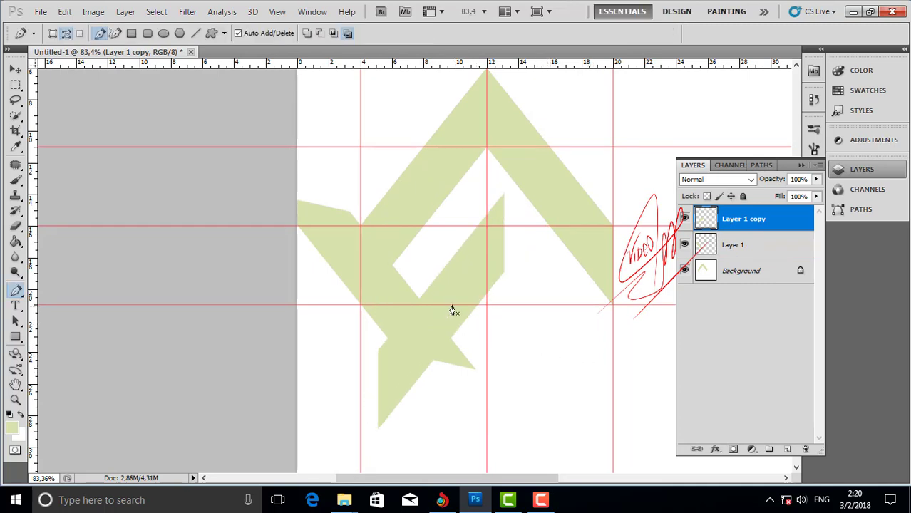
# - Reposition Layer 1's arm against the chevron's left end at about X 155 px, Y 577 px and apply the transform
pyautogui.scroll(1, 447, 308)
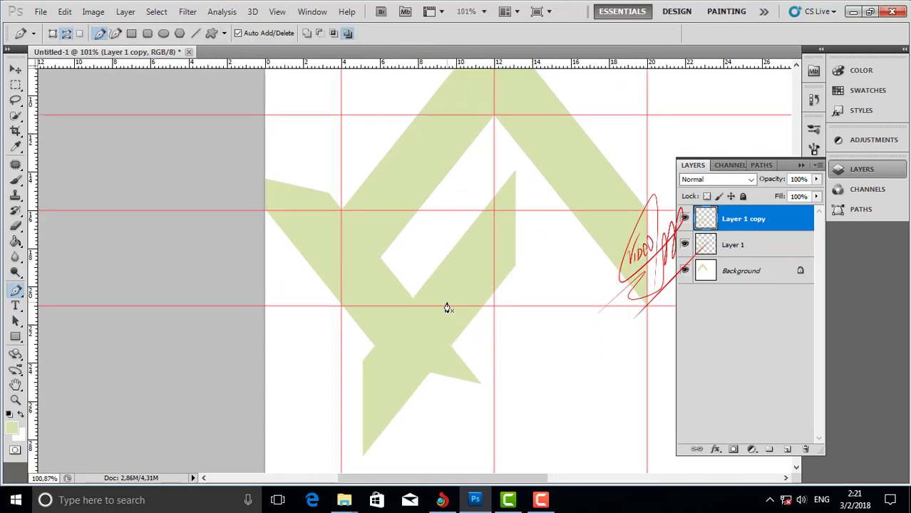
pyautogui.scroll(-1, 452, 307)
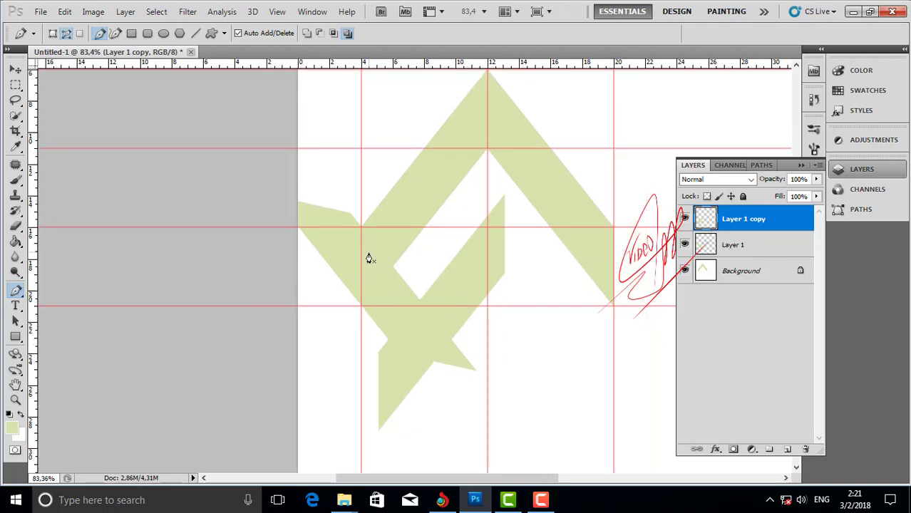
pyautogui.click(715, 245)
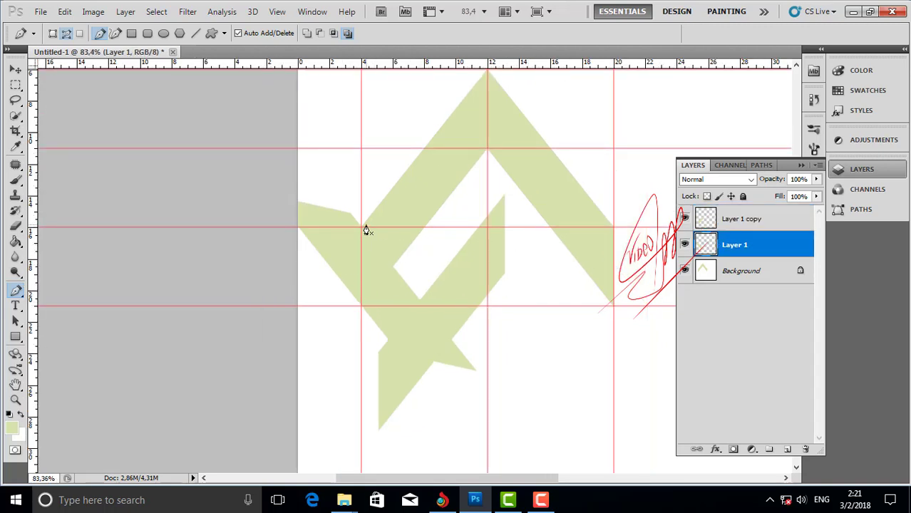
pyautogui.scroll(1, 366, 229)
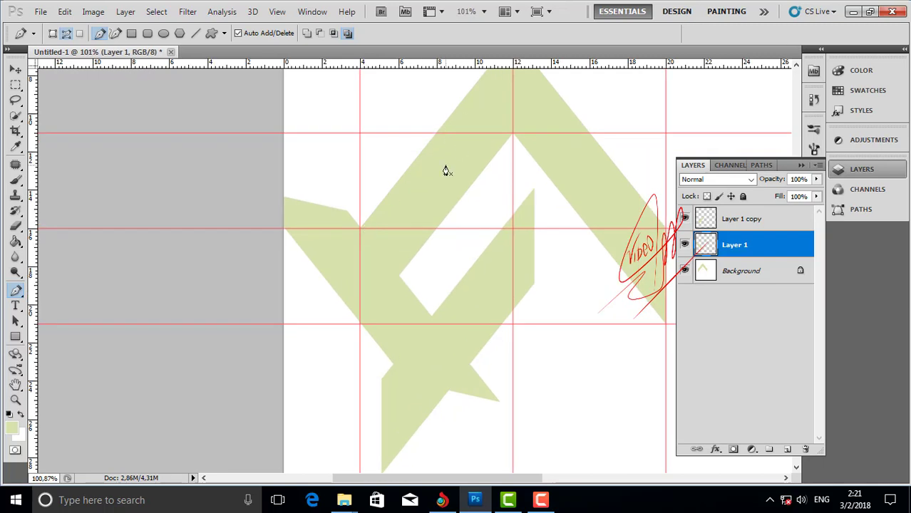
pyautogui.scroll(2, 417, 218)
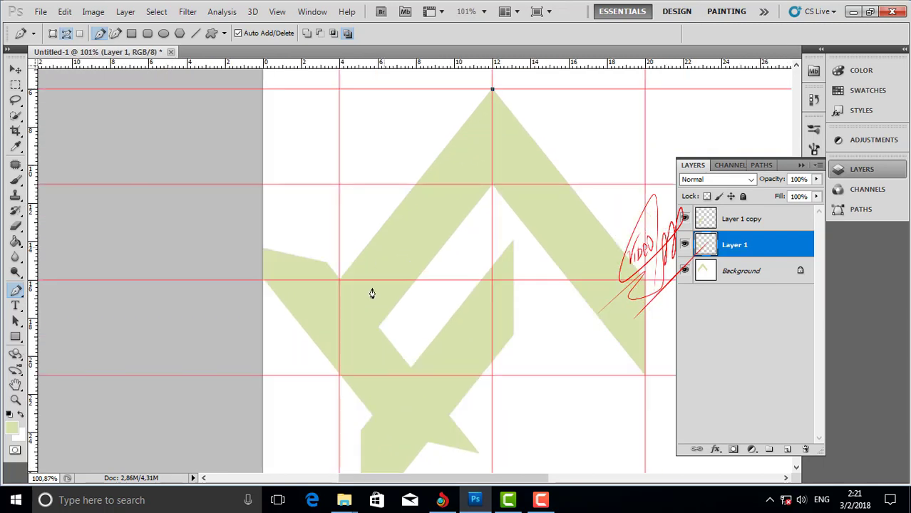
pyautogui.scroll(-2, 363, 301)
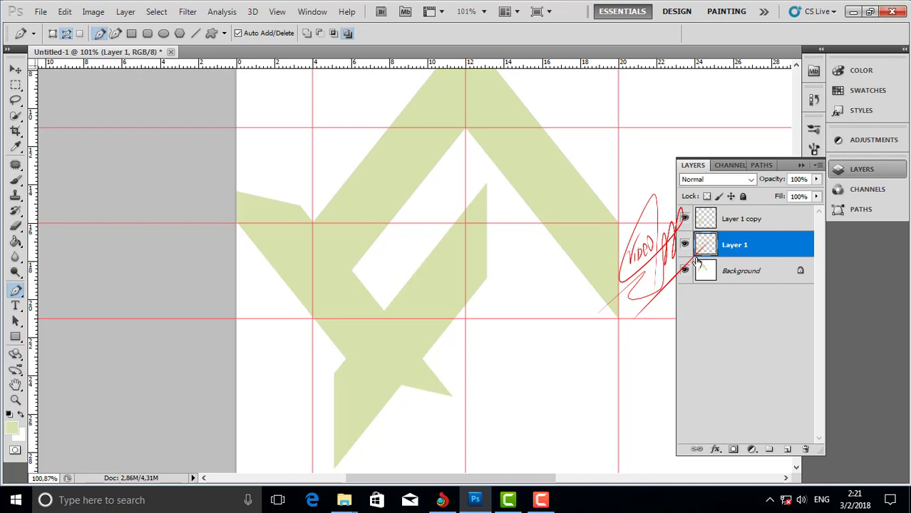
pyautogui.hotkey('ctrl', 't')
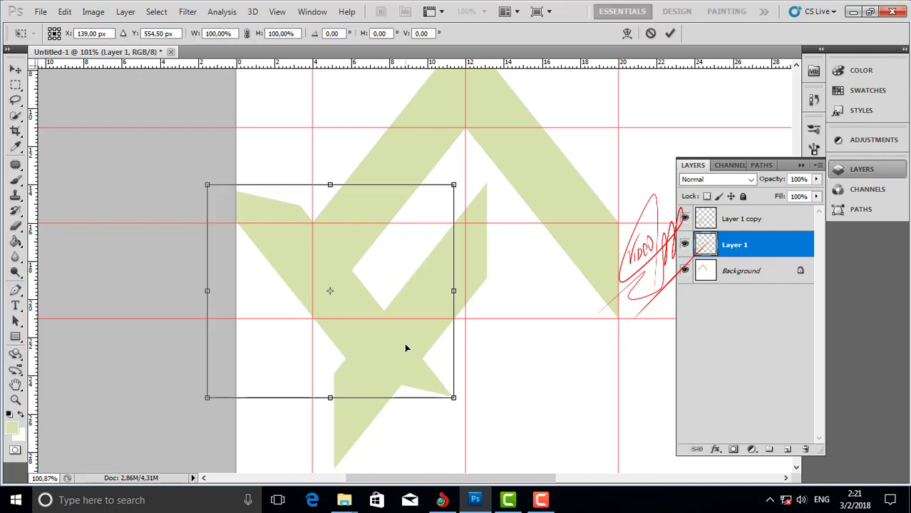
pyautogui.moveTo(367, 281); pyautogui.dragTo(376, 290)
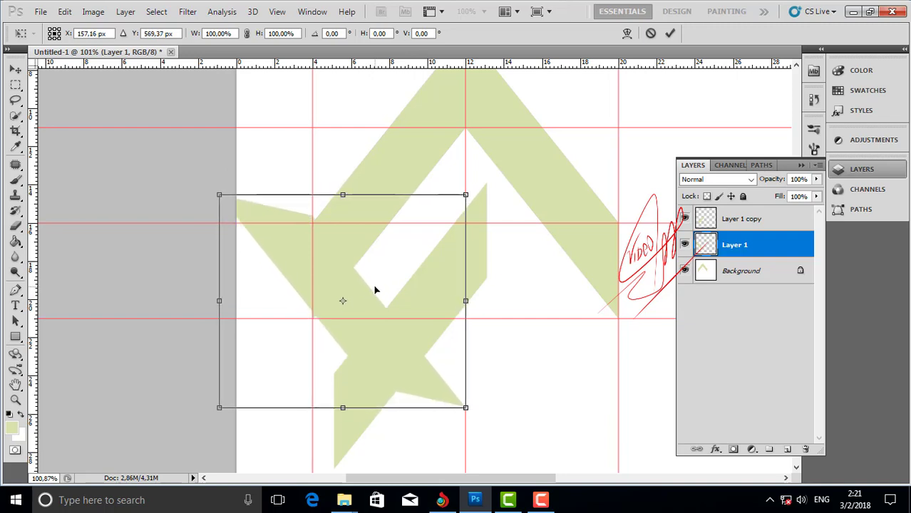
pyautogui.scroll(2, 324, 244)
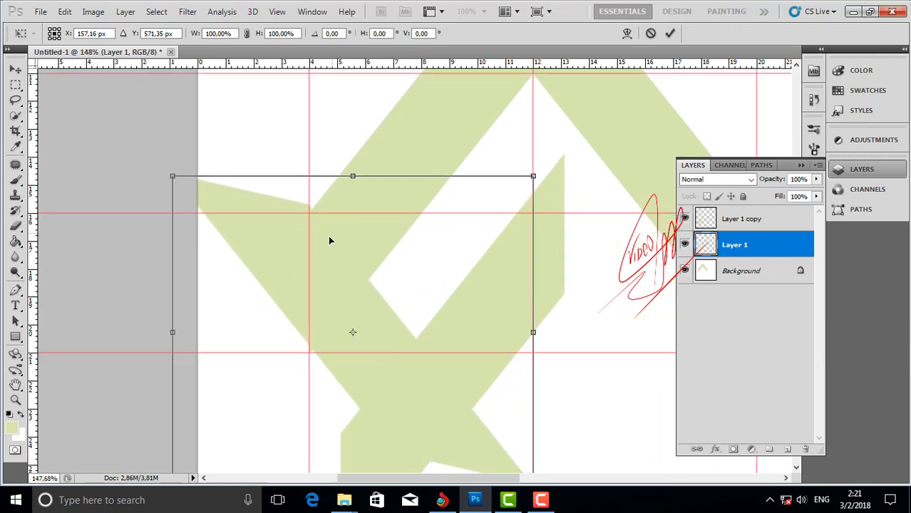
pyautogui.press('Left')
pyautogui.press('Left')
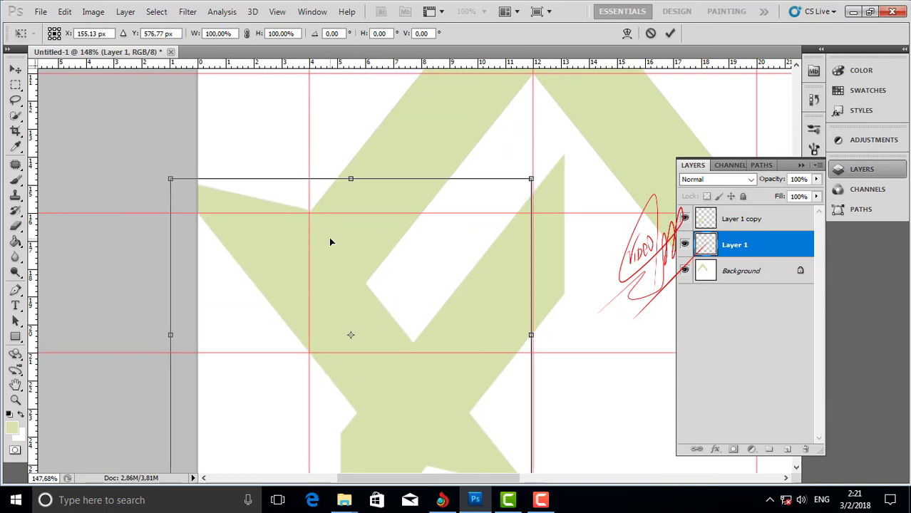
pyautogui.press('Return')
pyautogui.press('p')
pyautogui.scroll(-2, 409, 307)
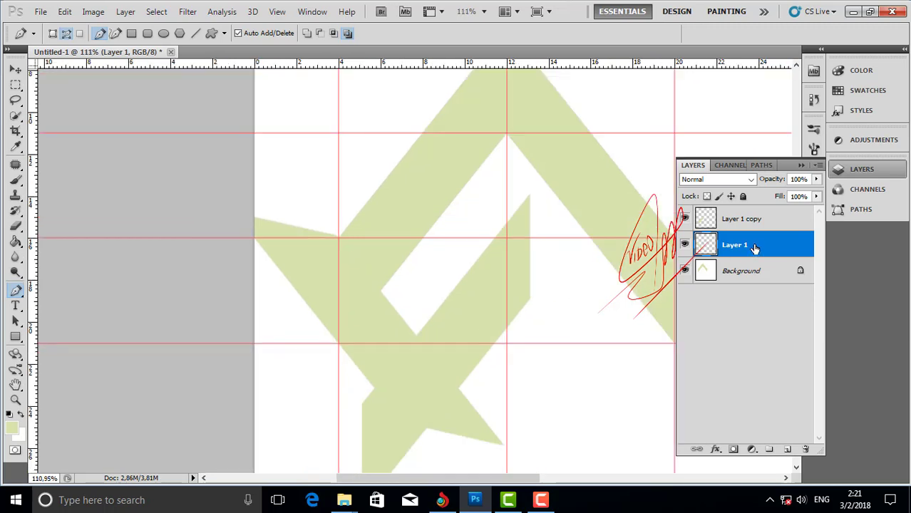
# - Move the duplicated arm on Layer 1 copy to about X 294 px, Y 649 px and apply the transform
pyautogui.click(742, 219)
pyautogui.hotkey('ctrl', 't')
pyautogui.scroll(-1, 453, 328)
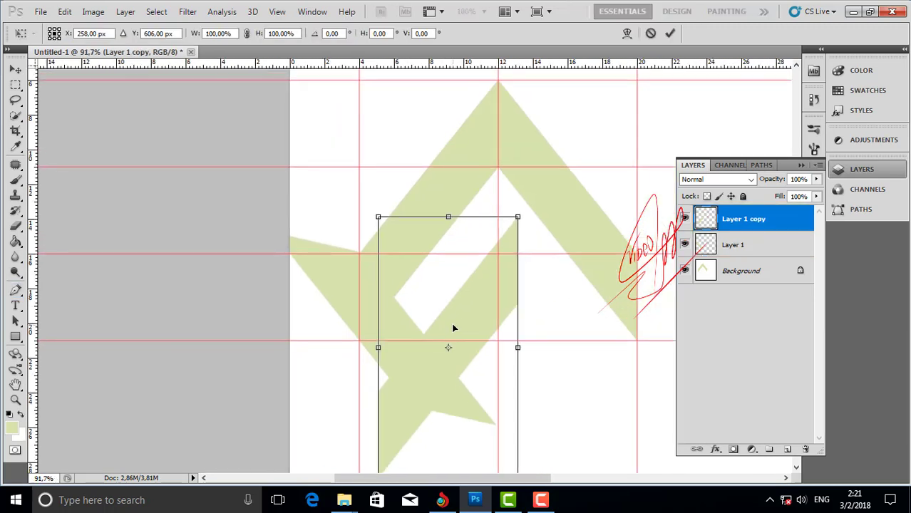
pyautogui.moveTo(465, 331); pyautogui.dragTo(487, 351)
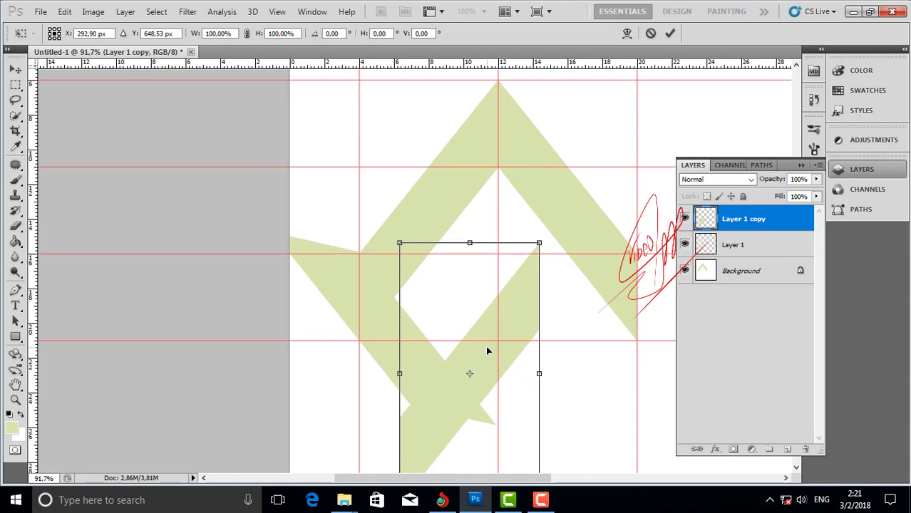
pyautogui.scroll(2, 486, 346)
pyautogui.moveTo(441, 415)
pyautogui.mouseDown()
pyautogui.moveTo(465, 426)
pyautogui.moveTo(443, 414)
pyautogui.mouseUp()
pyautogui.scroll(-4, 442, 414)
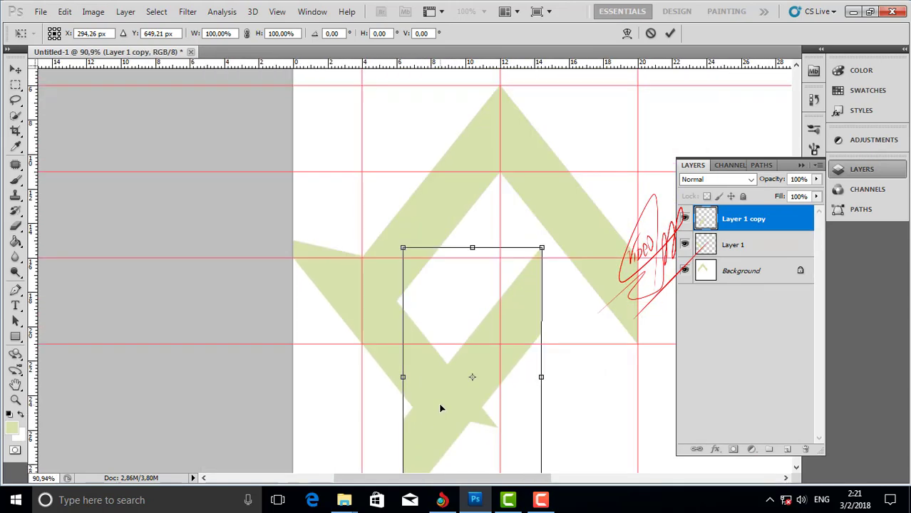
pyautogui.press('Return')
pyautogui.press('p')
# - On Layer 1, start a Pen path from the chevron's apex down its outer left edge to the bottom of its left end
pyautogui.click(735, 245)
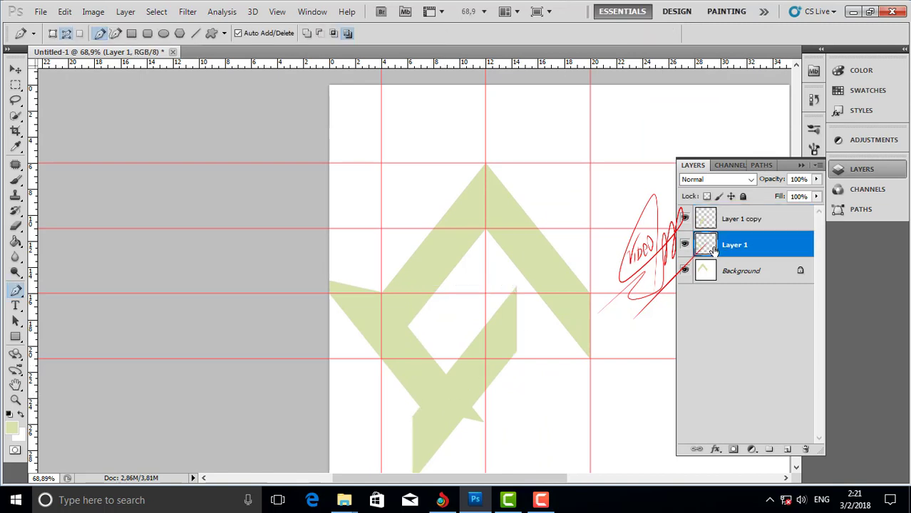
pyautogui.scroll(1, 422, 327)
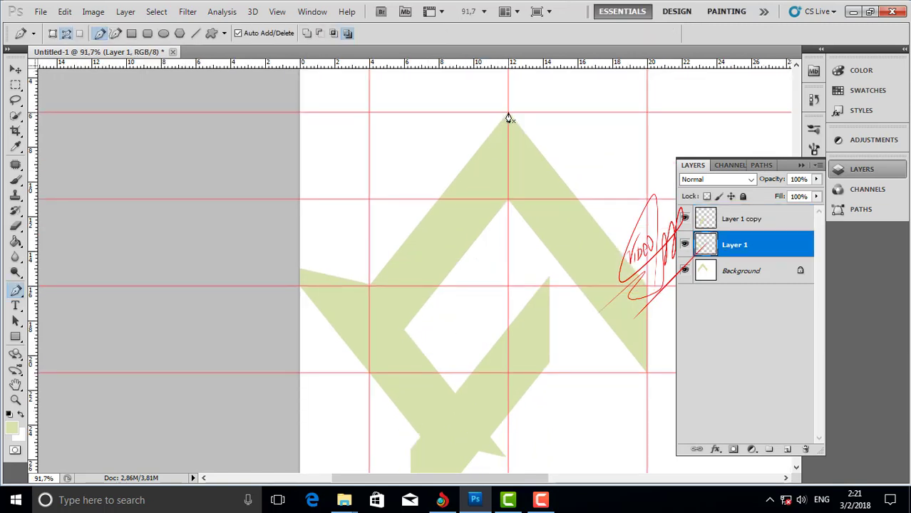
pyautogui.click(370, 286)
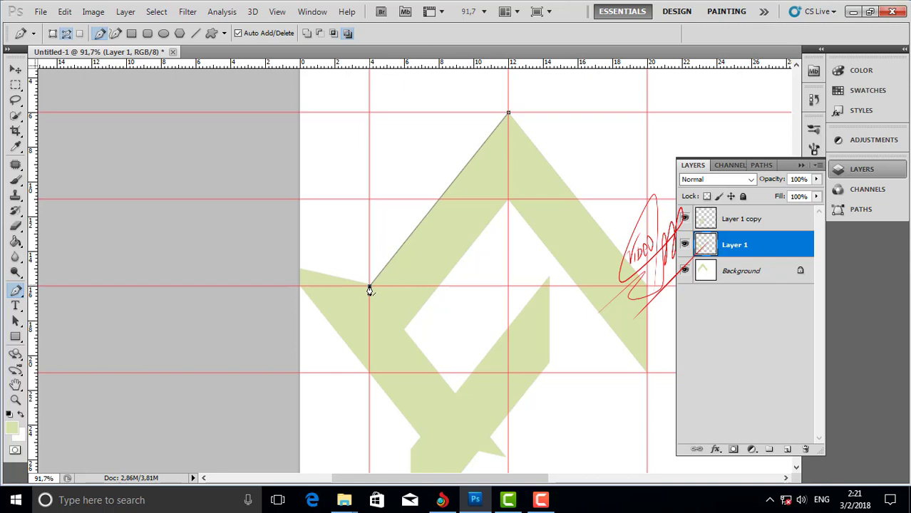
pyautogui.click(369, 372)
# - Add a horizontal guide through the two outer corners where Layer 1's arm and its duplicate cross
pyautogui.scroll(-2, 460, 439)
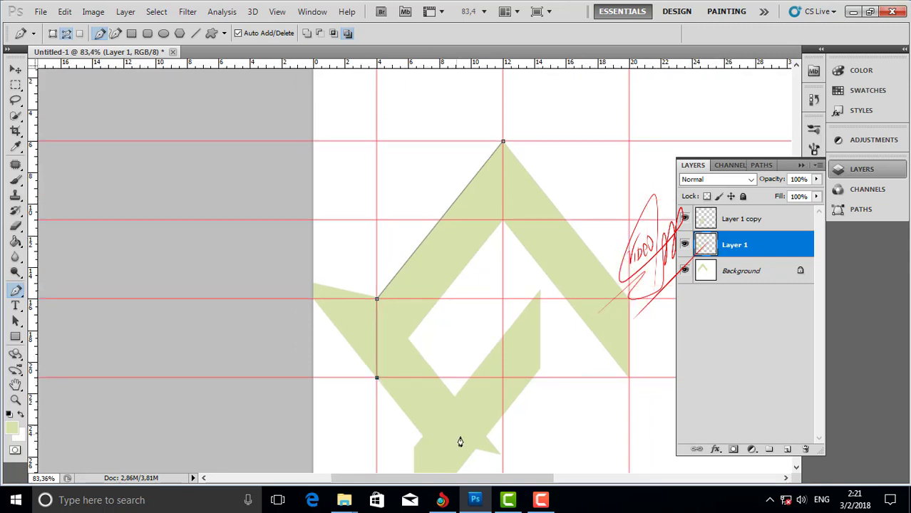
pyautogui.scroll(2, 410, 371)
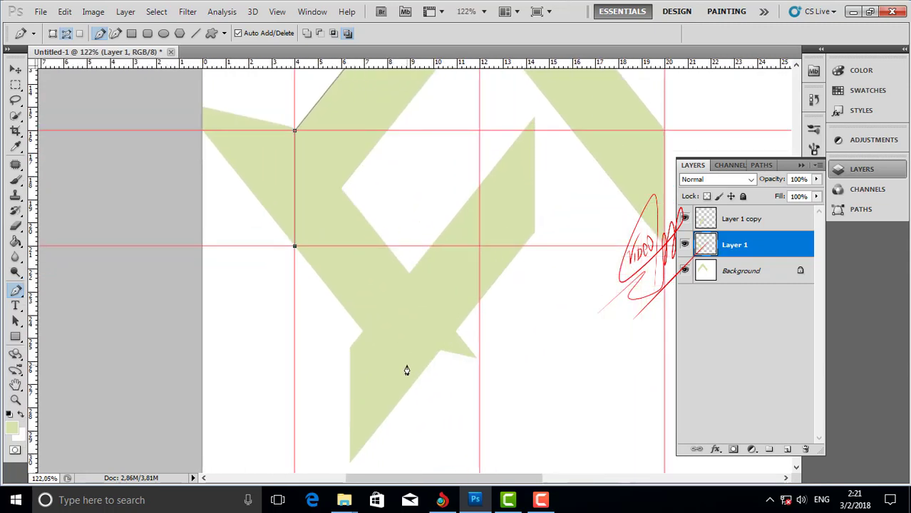
pyautogui.scroll(2, 417, 383)
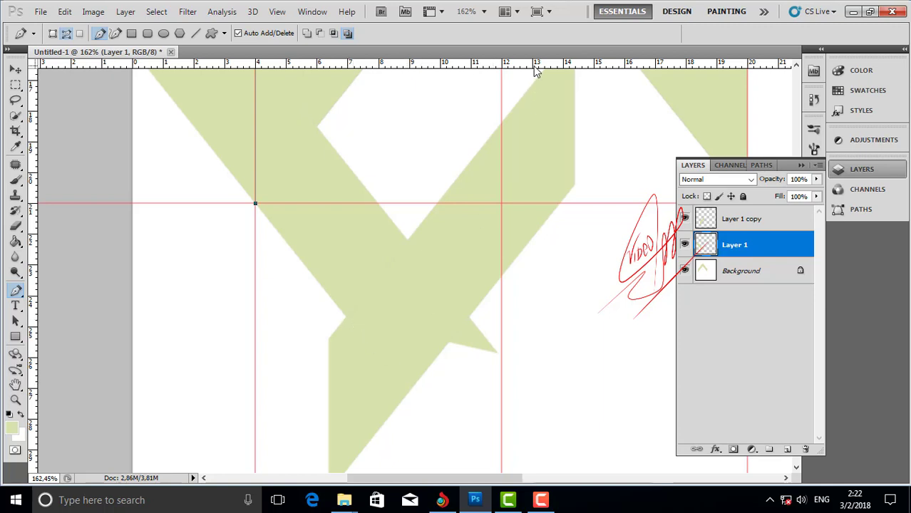
pyautogui.moveTo(537, 66); pyautogui.dragTo(508, 317)
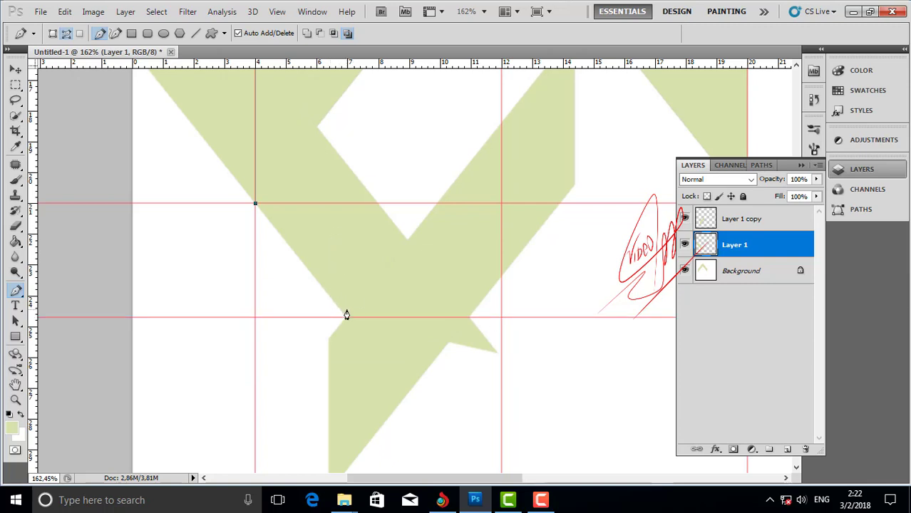
# - Extend the Pen path around the arm's overhang beyond the chevron's left end, convert it to a selection and delete the overhang from Layer 1
pyautogui.scroll(-3, 346, 311)
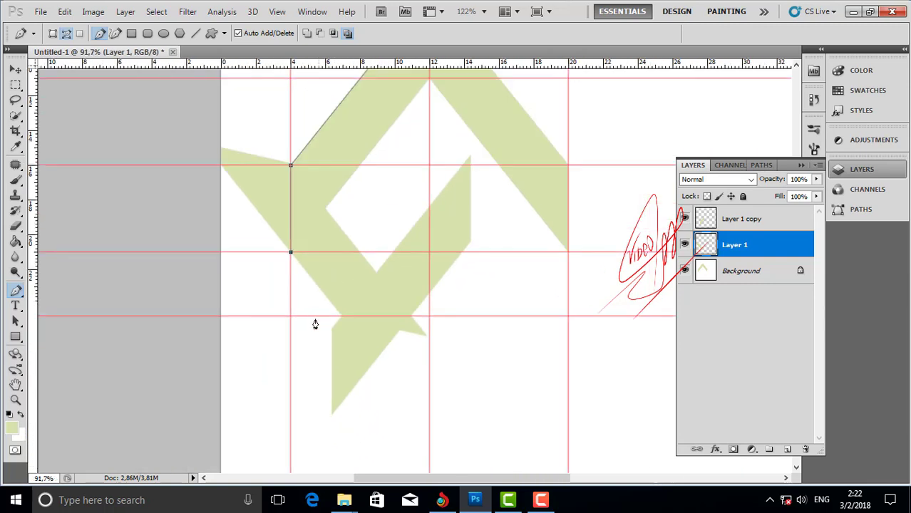
pyautogui.click(283, 340)
pyautogui.moveTo(151, 235); pyautogui.dragTo(146, 201)
pyautogui.moveTo(185, 127); pyautogui.dragTo(233, 115)
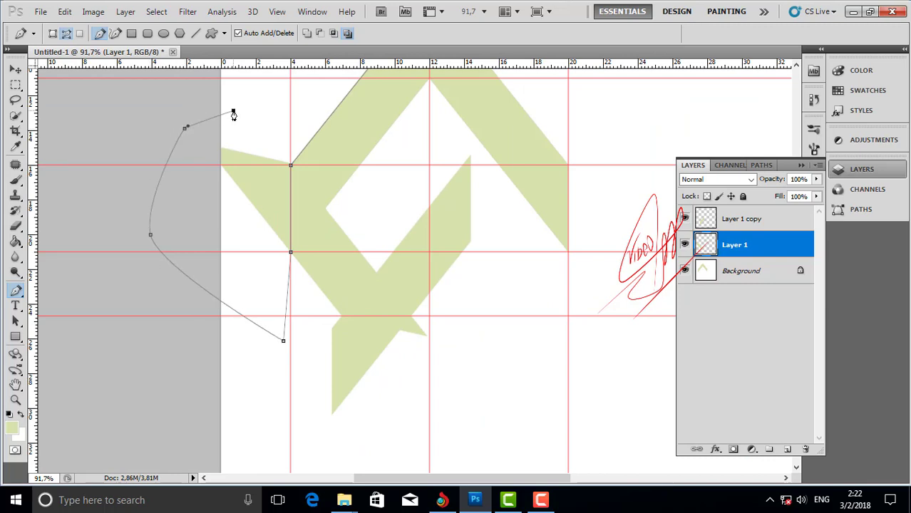
pyautogui.hotkey('ctrl', 'Return')
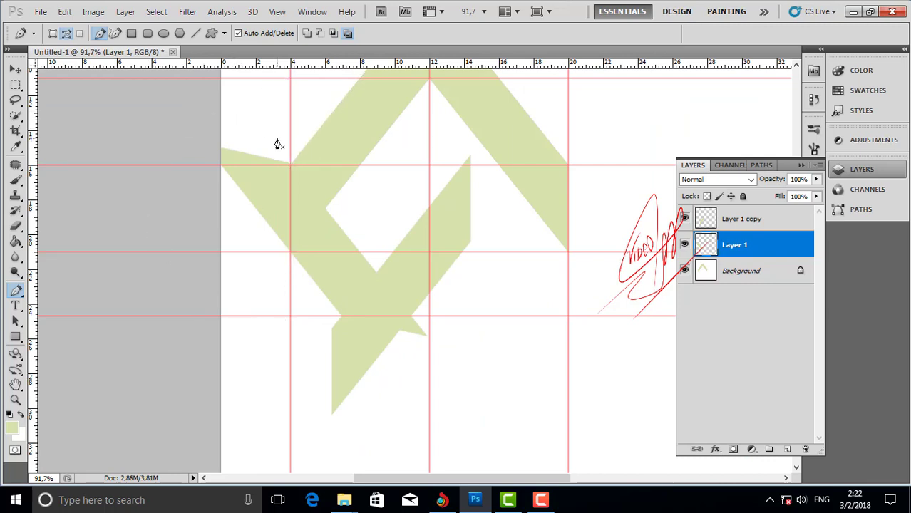
pyautogui.press('Delete')
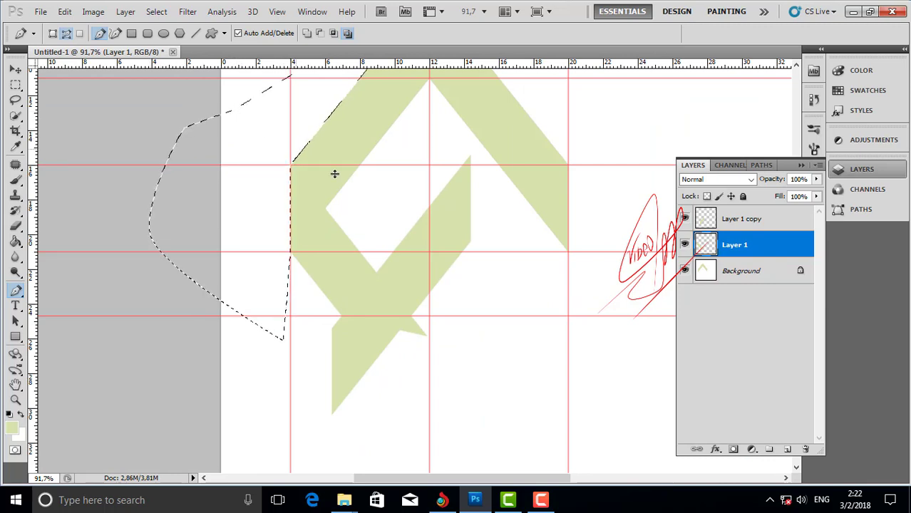
# - Clear the selection and align the horizontal guide with the outer corners where the two arms cross
pyautogui.hotkey('ctrl', 'd')
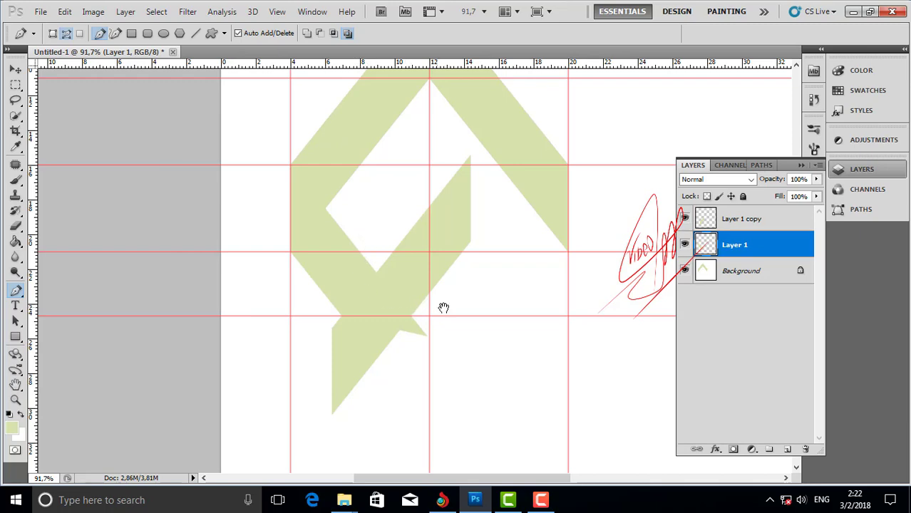
pyautogui.scroll(4, 443, 307)
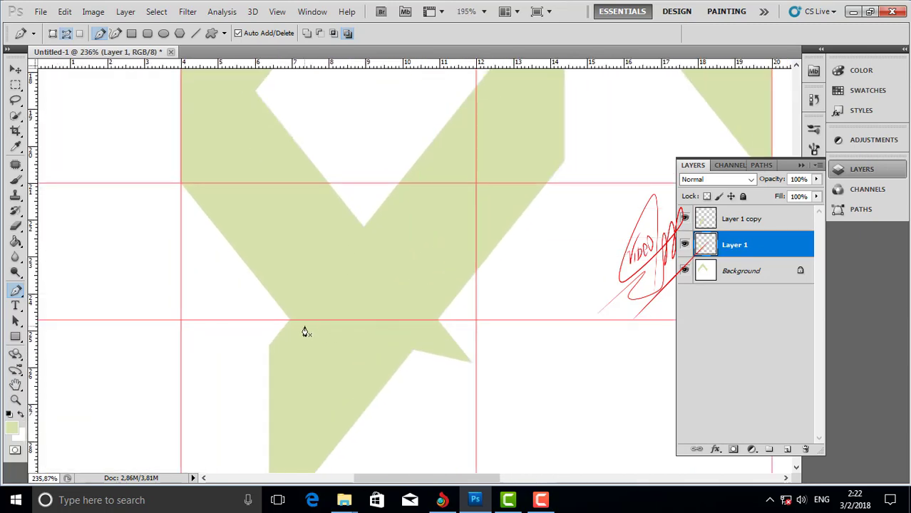
pyautogui.scroll(2, 305, 329)
pyautogui.press('v')
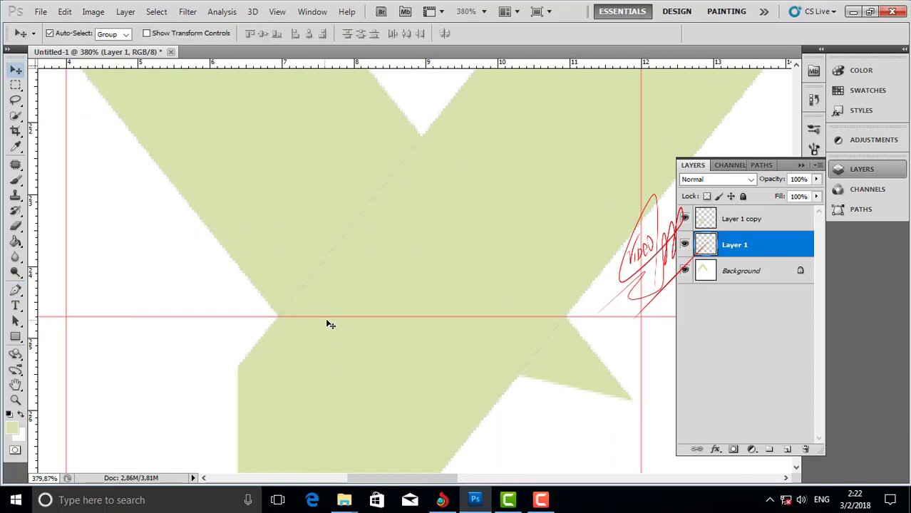
pyautogui.moveTo(327, 317); pyautogui.dragTo(313, 317)
pyautogui.scroll(-3, 313, 316)
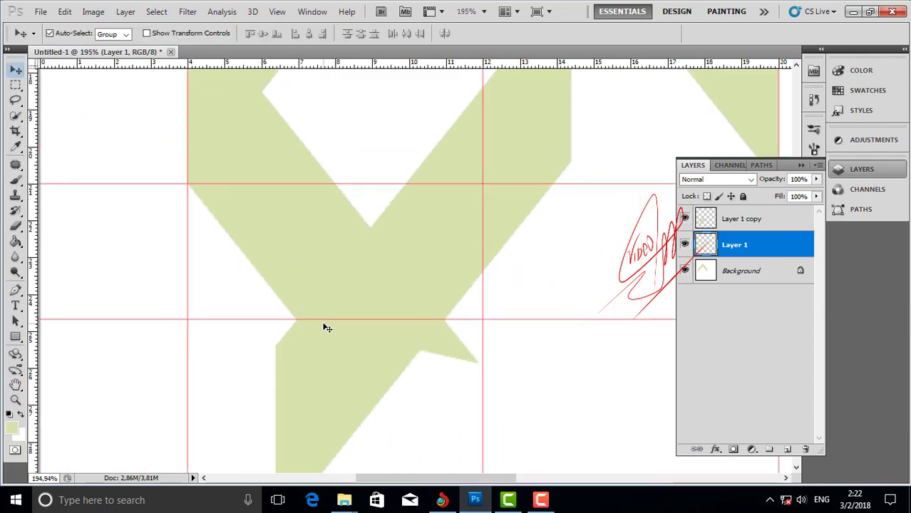
pyautogui.scroll(-1, 346, 319)
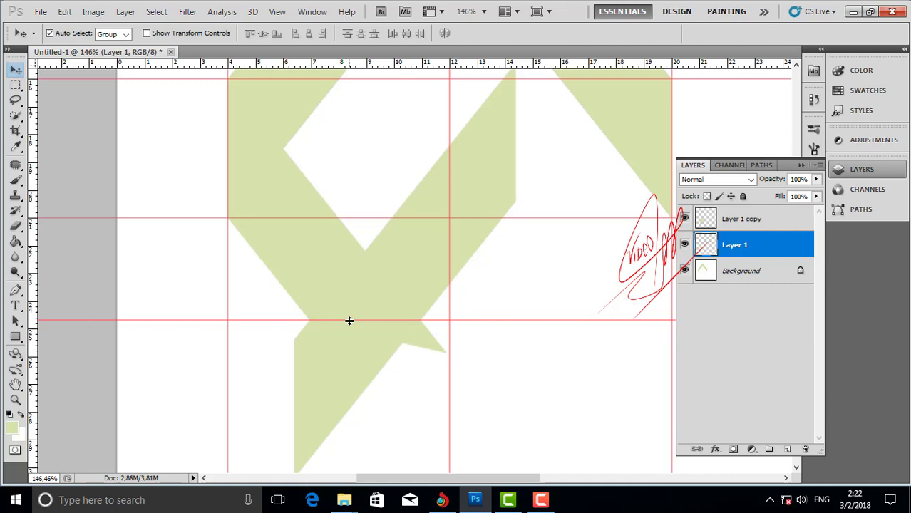
pyautogui.scroll(-1, 355, 321)
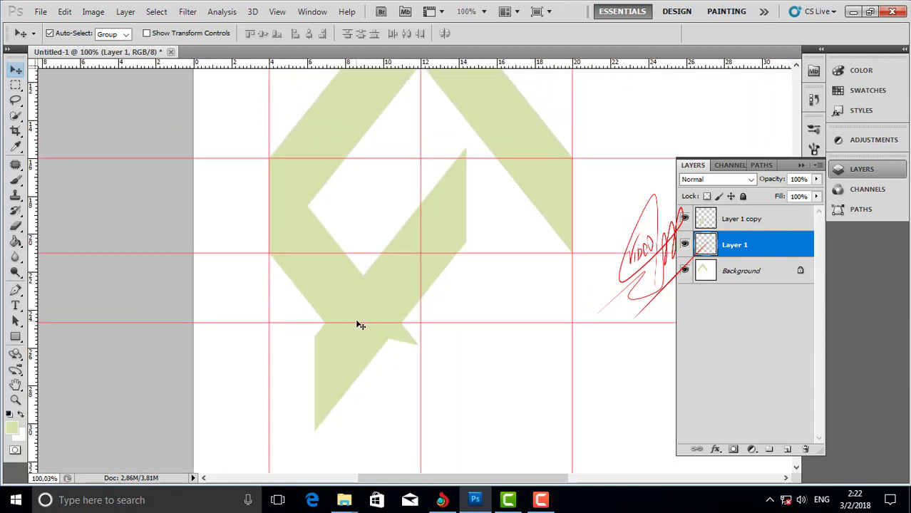
pyautogui.press('p')
pyautogui.scroll(2, 328, 330)
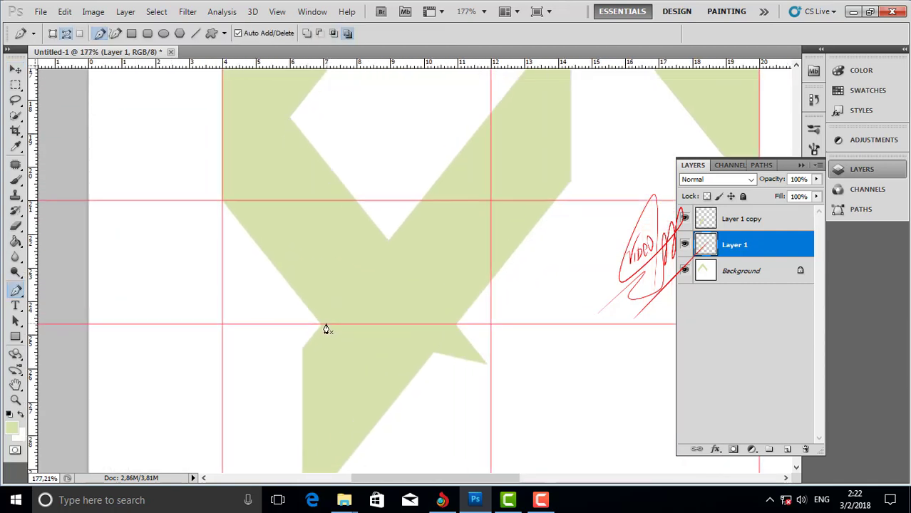
pyautogui.click(223, 201)
pyautogui.click(320, 325)
pyautogui.scroll(5, 360, 283)
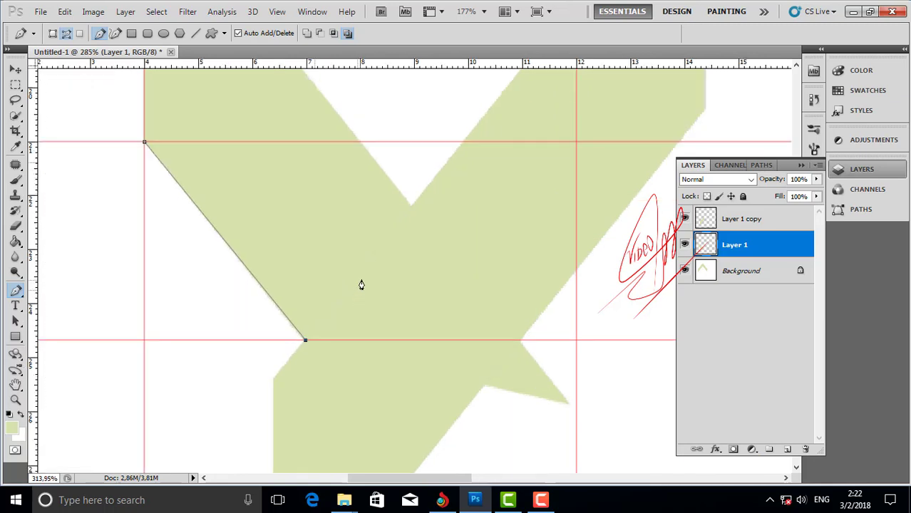
pyautogui.scroll(-3, 364, 271)
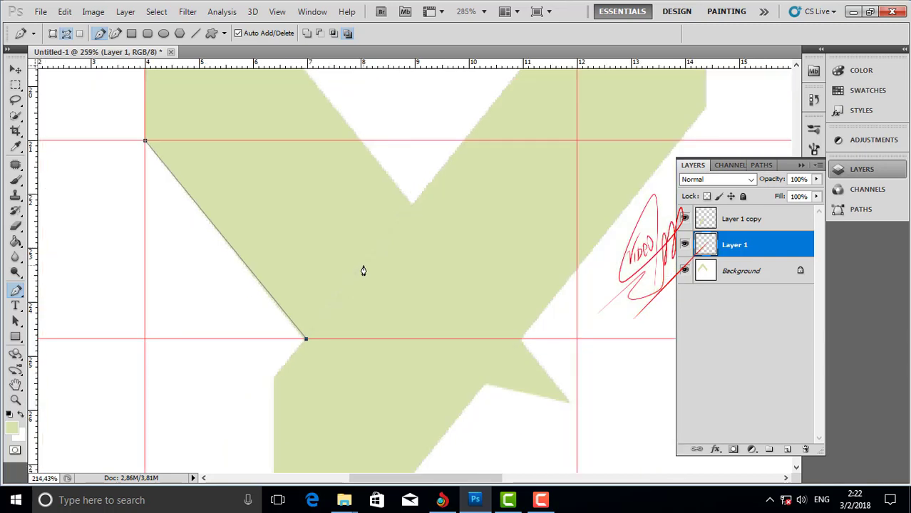
pyautogui.scroll(2, 364, 270)
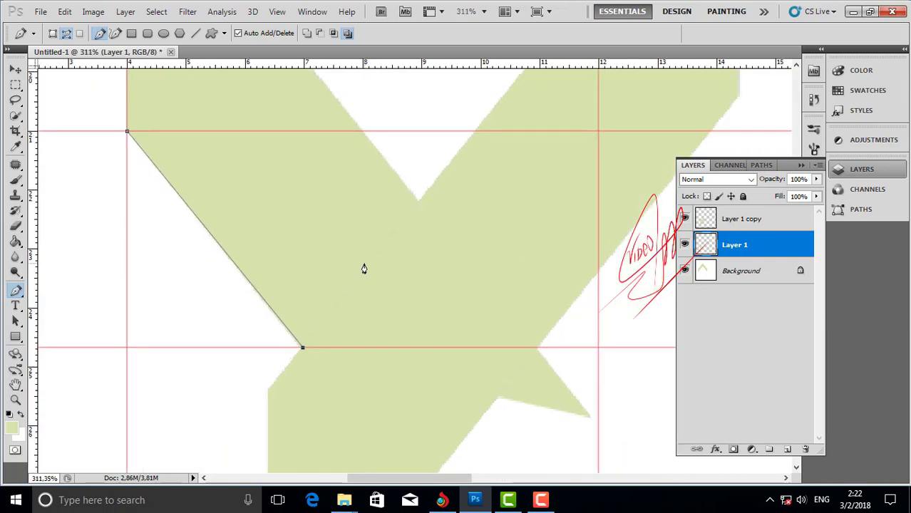
pyautogui.scroll(-3, 363, 269)
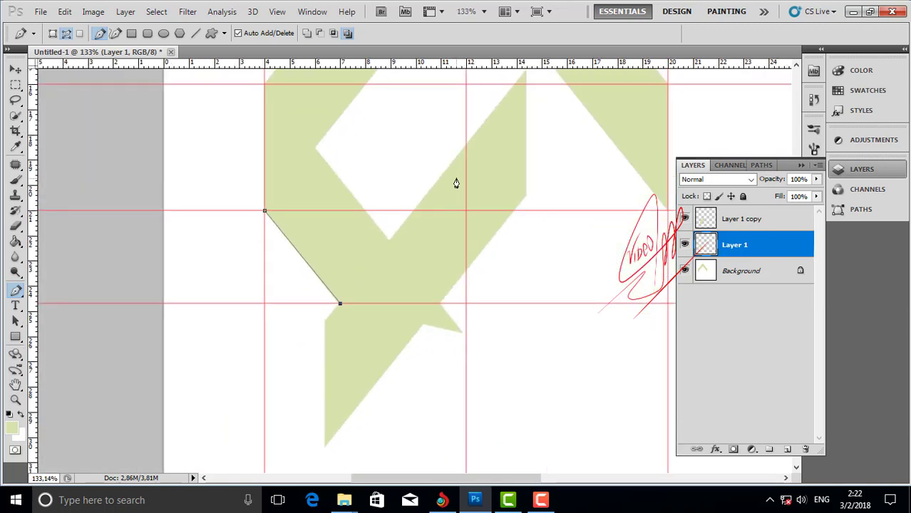
# - Move the arm on Layer 1 copy to span the 4 cm and 12 cm vertical guides, its upper tip on the 16 cm guide, and apply the transform
pyautogui.moveTo(455, 183); pyautogui.dragTo(432, 236)
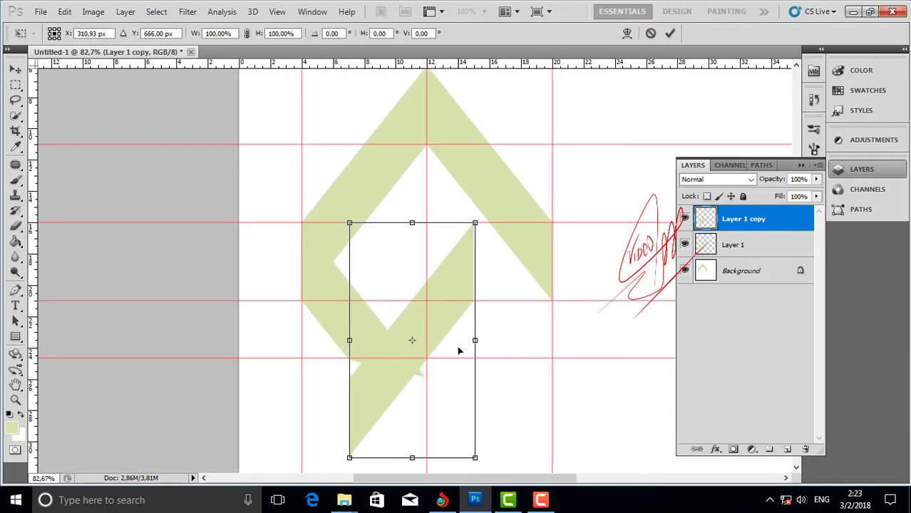
pyautogui.moveTo(460, 348); pyautogui.dragTo(472, 367)
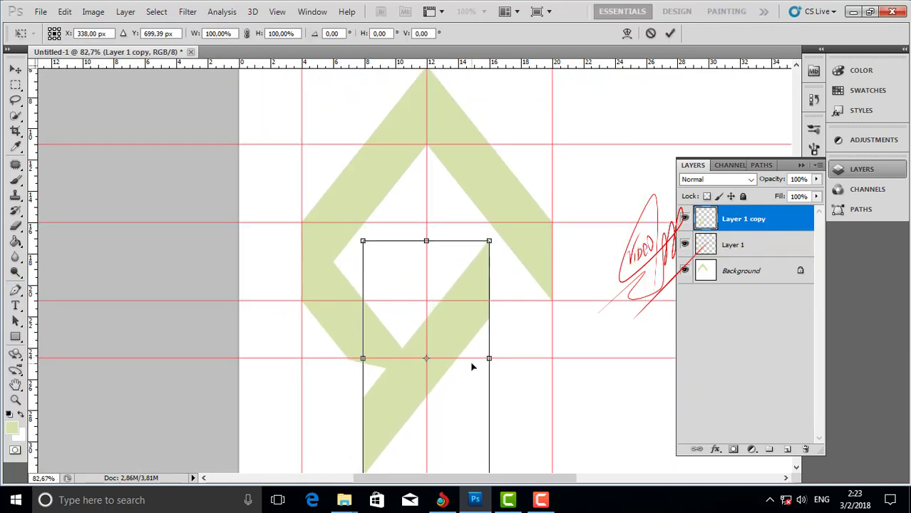
pyautogui.scroll(-1, 469, 359)
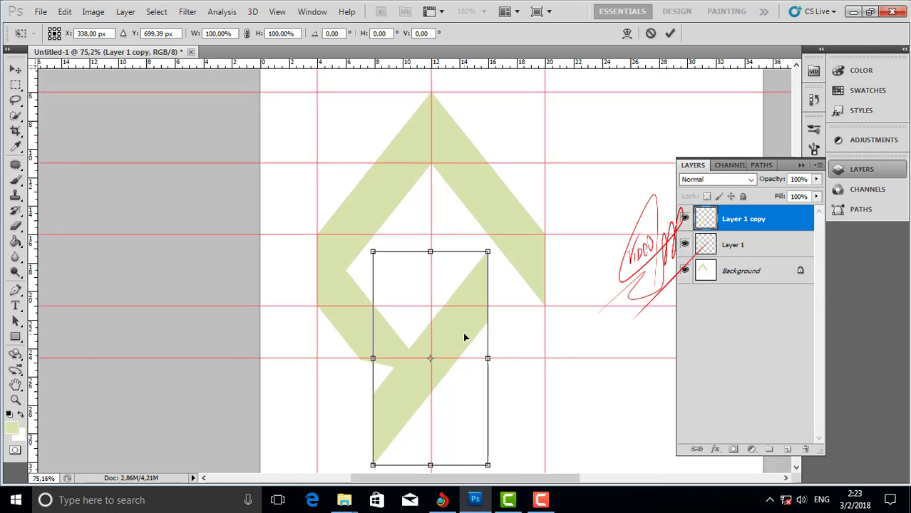
pyautogui.moveTo(464, 337); pyautogui.dragTo(436, 316)
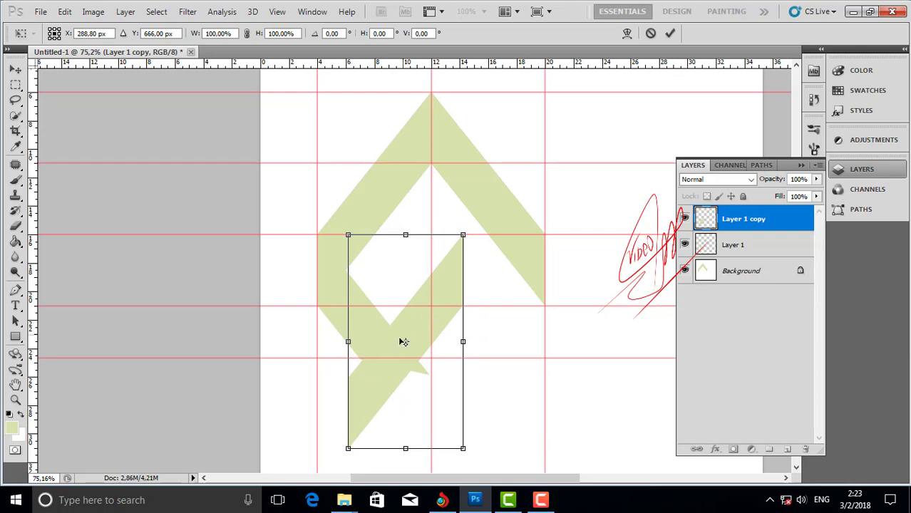
pyautogui.scroll(2, 403, 342)
pyautogui.press('Return')
pyautogui.press('p')
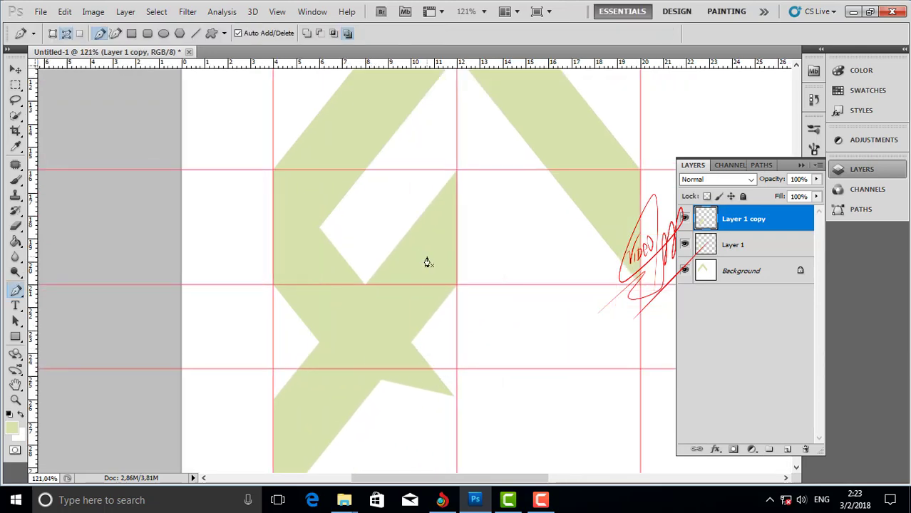
pyautogui.scroll(3, 467, 184)
pyautogui.scroll(-5, 465, 181)
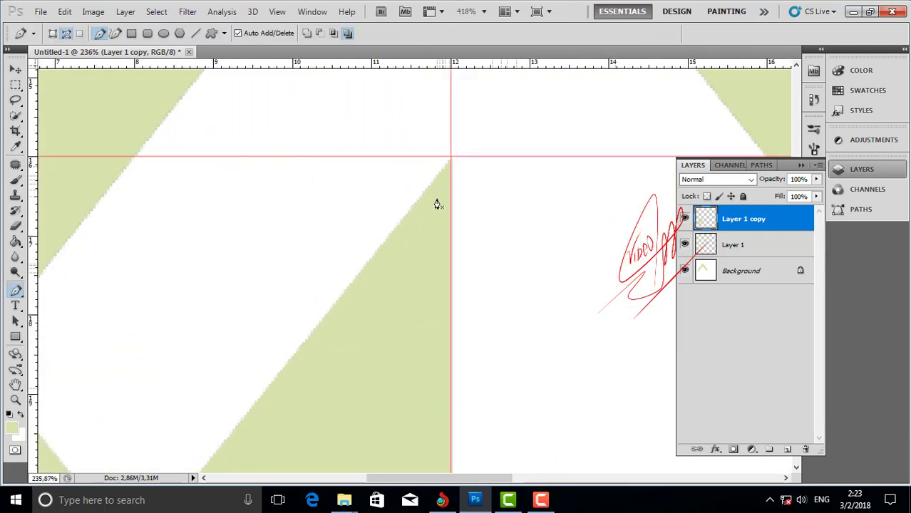
pyautogui.scroll(2, 371, 335)
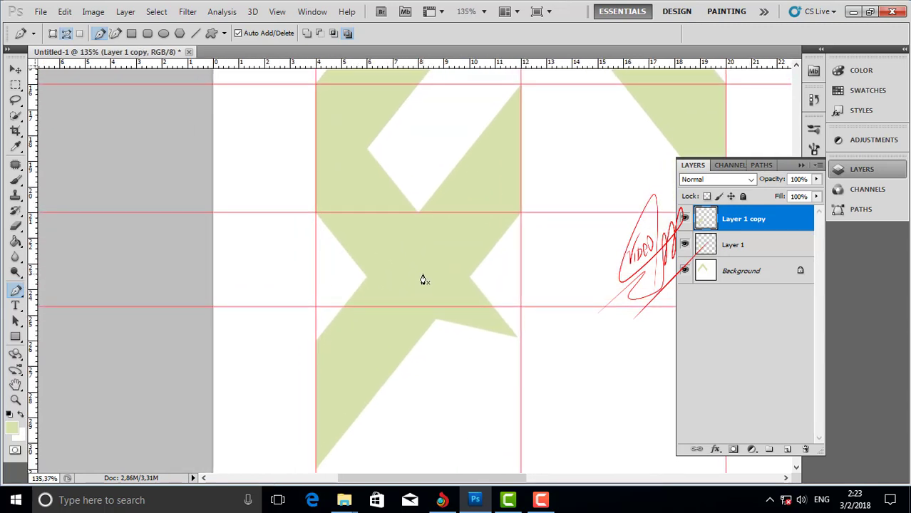
# - Add a horizontal guide along the bottom of the arm on Layer 1, using its transform bounds for alignment, and clear the selection
pyautogui.click(732, 245)
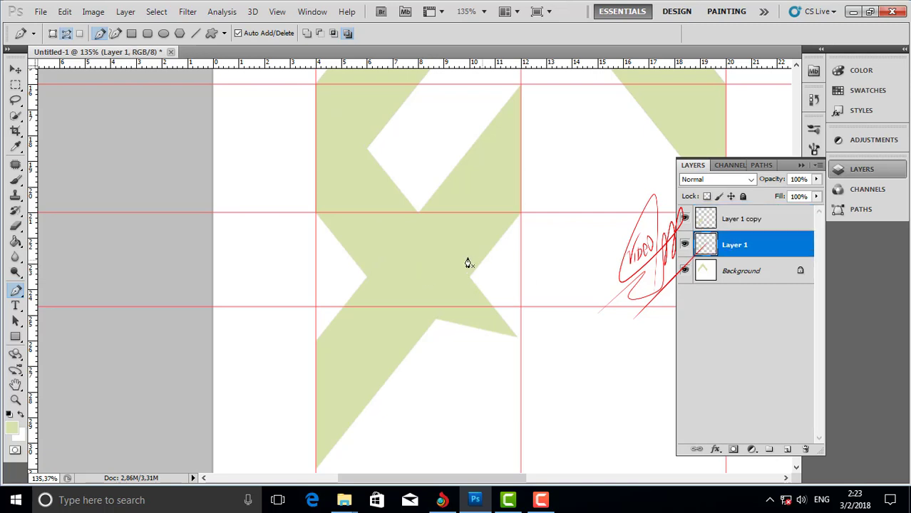
pyautogui.keyDown('ctrl'); pyautogui.click(704, 249); pyautogui.keyUp('ctrl')
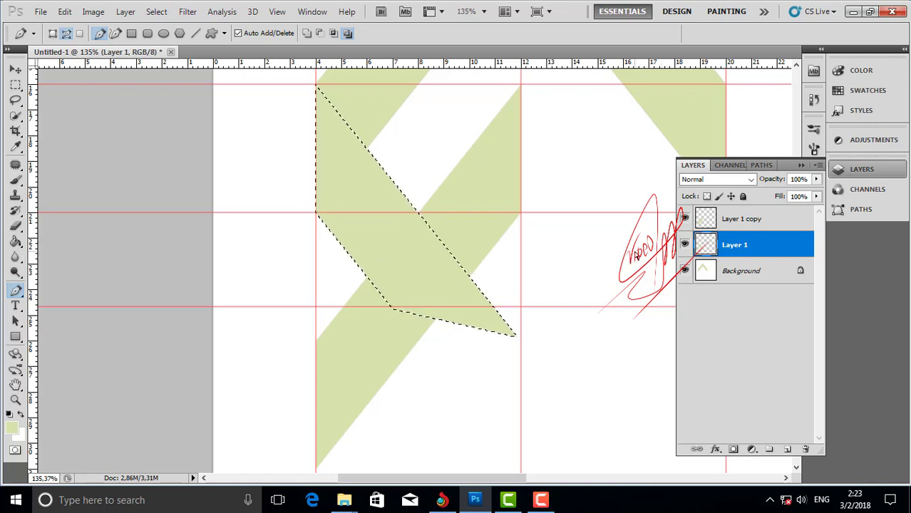
pyautogui.hotkey('ctrl', 't')
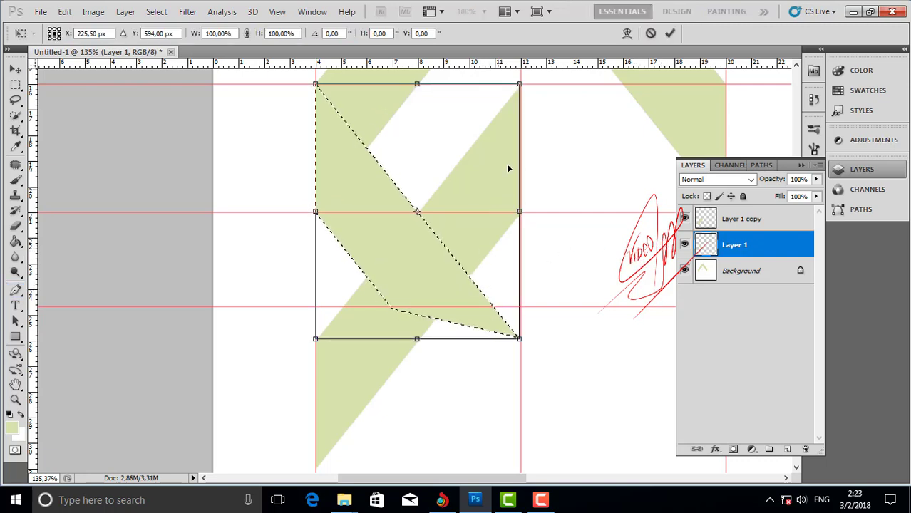
pyautogui.moveTo(542, 64); pyautogui.dragTo(480, 332)
pyautogui.press('Return')
pyautogui.press('p')
pyautogui.hotkey('ctrl', 'd')
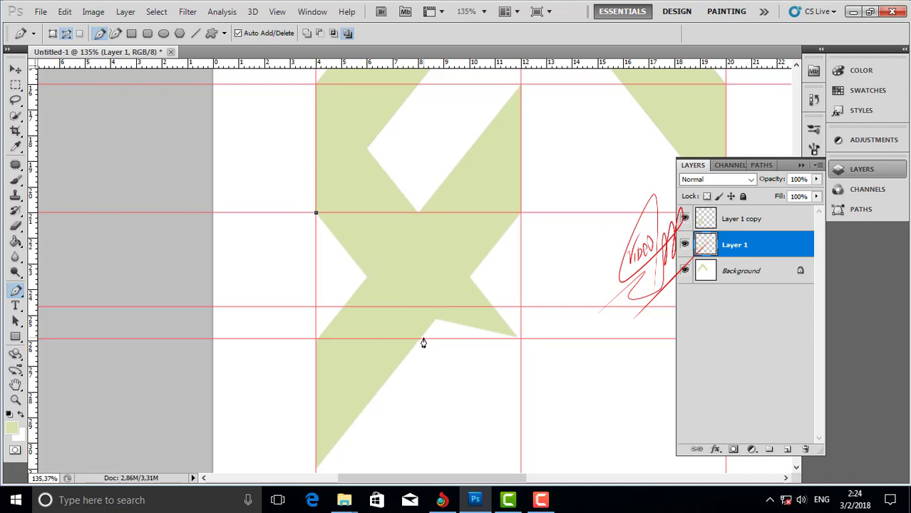
# - Add a vertical guide through the centre of Layer 1's arm, at about 8 cm on the horizontal ruler
pyautogui.hotkey('ctrl', 't')
pyautogui.click(450, 204)
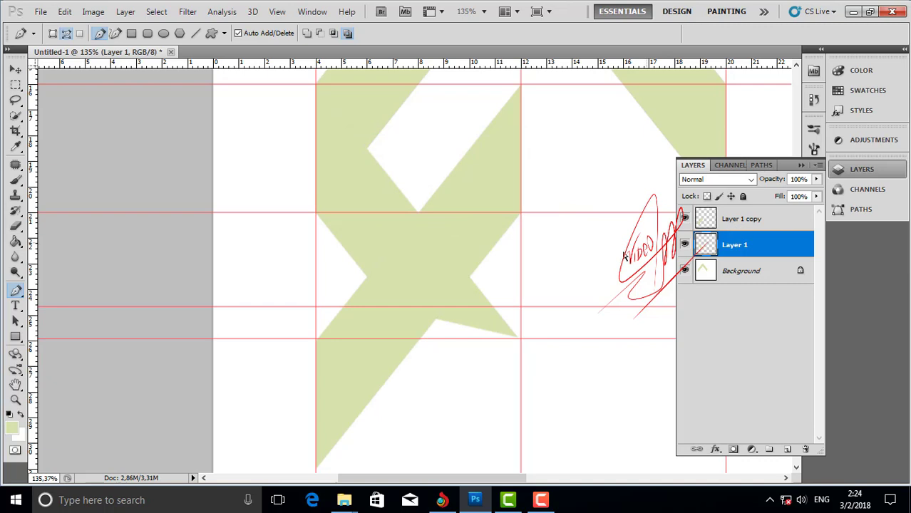
pyautogui.hotkey('ctrl', 't')
pyautogui.moveTo(33, 263); pyautogui.dragTo(419, 396)
pyautogui.press('Return')
pyautogui.press('p')
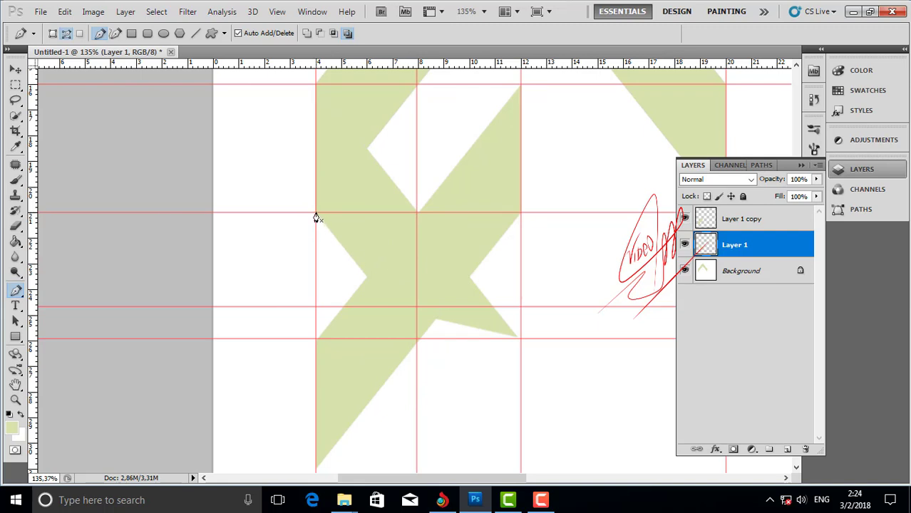
# - On Layer 1, draw a Pen path from the arm's lower left corner to the new guide intersection, then up to the duplicate's lower right corner and upper tip
pyautogui.click(417, 340)
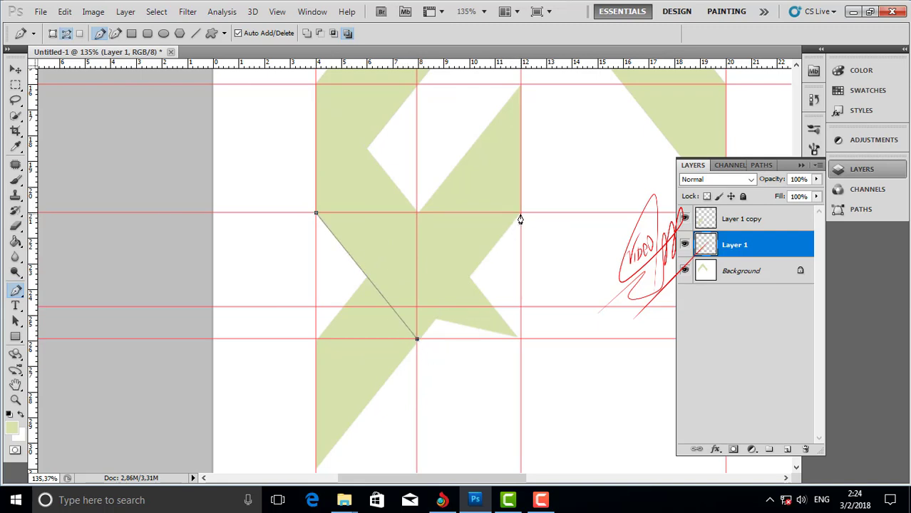
pyautogui.scroll(5, 520, 220)
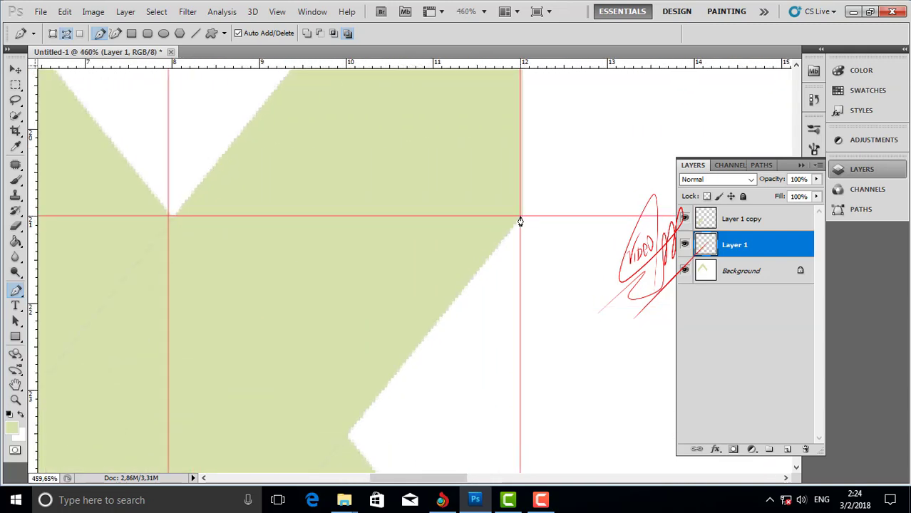
pyautogui.click(520, 220)
pyautogui.scroll(-4, 536, 190)
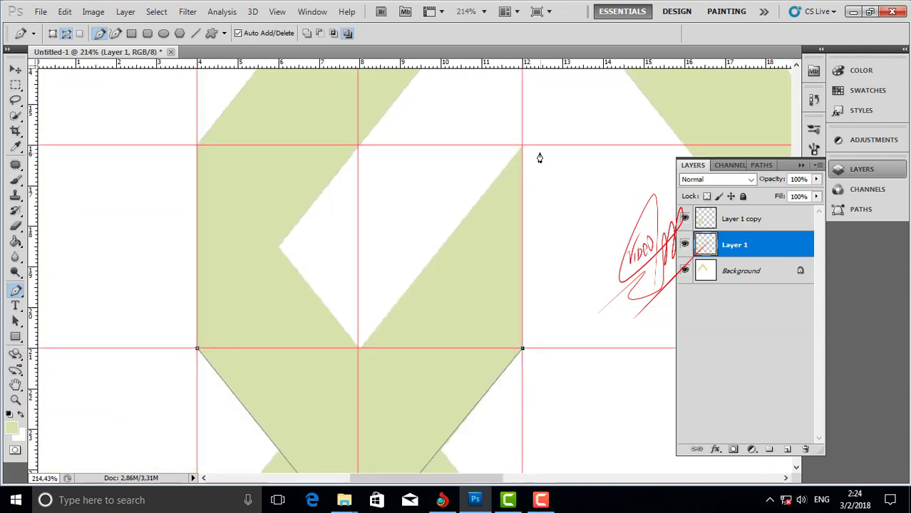
pyautogui.click(523, 149)
pyautogui.moveTo(436, 260); pyautogui.dragTo(466, 208)
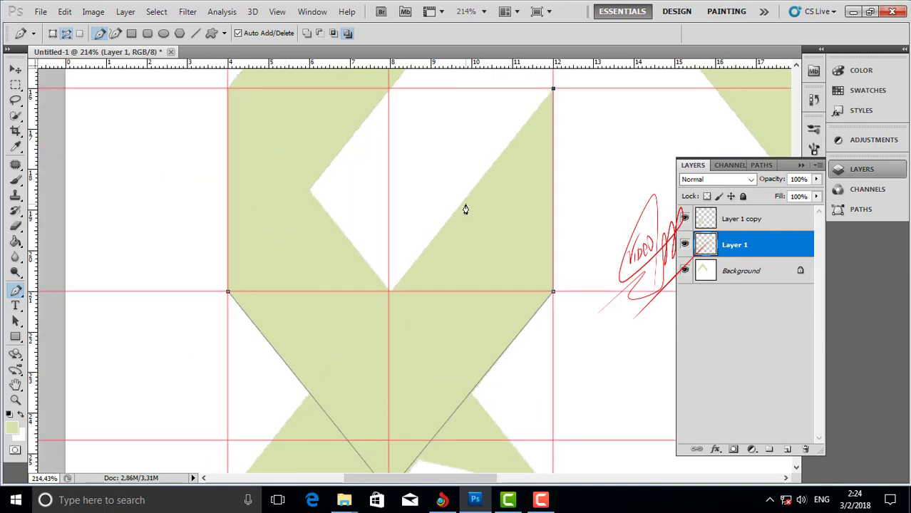
# - Extend the Pen path loosely around both arms' lower overhangs, convert it to a selection and delete the overhang from Layer 1
pyautogui.scroll(-3, 465, 208)
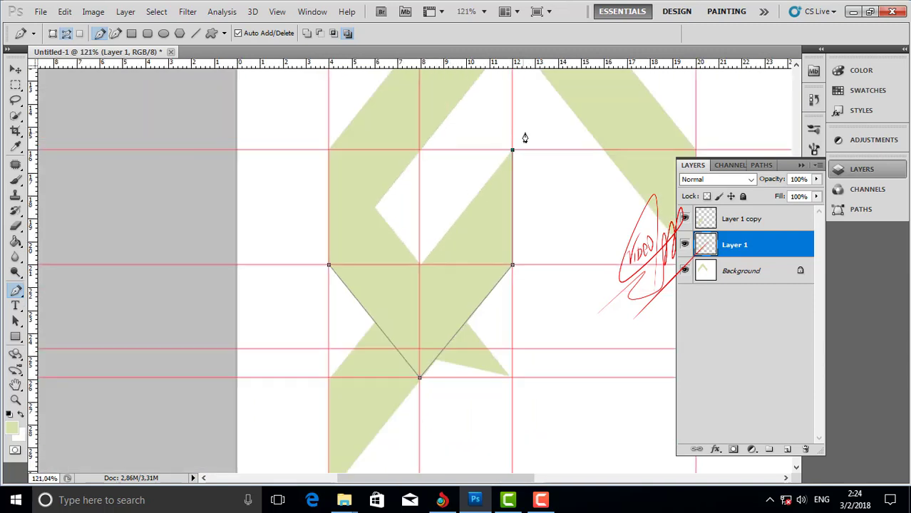
pyautogui.click(496, 129)
pyautogui.click(530, 128)
pyautogui.moveTo(553, 224); pyautogui.dragTo(552, 240)
pyautogui.moveTo(532, 377); pyautogui.dragTo(526, 388)
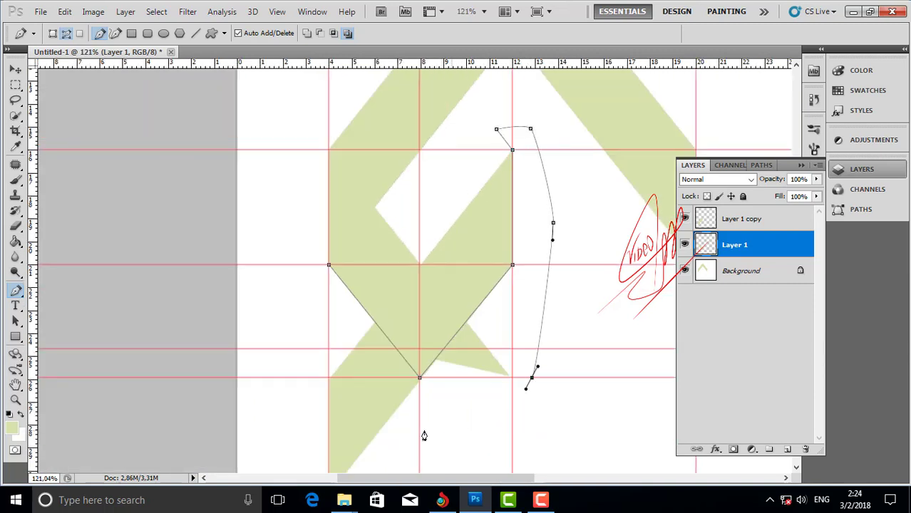
pyautogui.scroll(-2, 409, 429)
pyautogui.scroll(-3, 396, 434)
pyautogui.moveTo(272, 449); pyautogui.dragTo(217, 387)
pyautogui.hotkey('ctrl', 'Return')
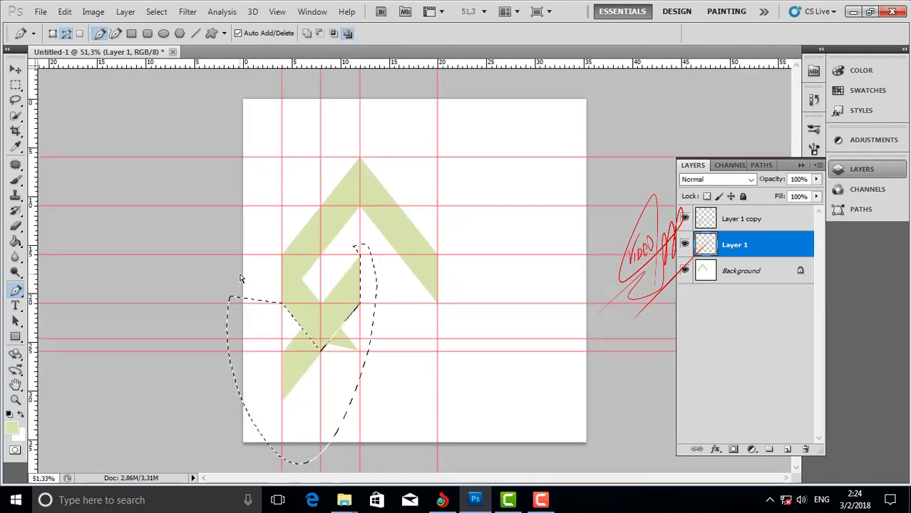
# - Delete the selected overhang from Layer 1 copy, clear the selection and hide the guides
pyautogui.click(709, 216)
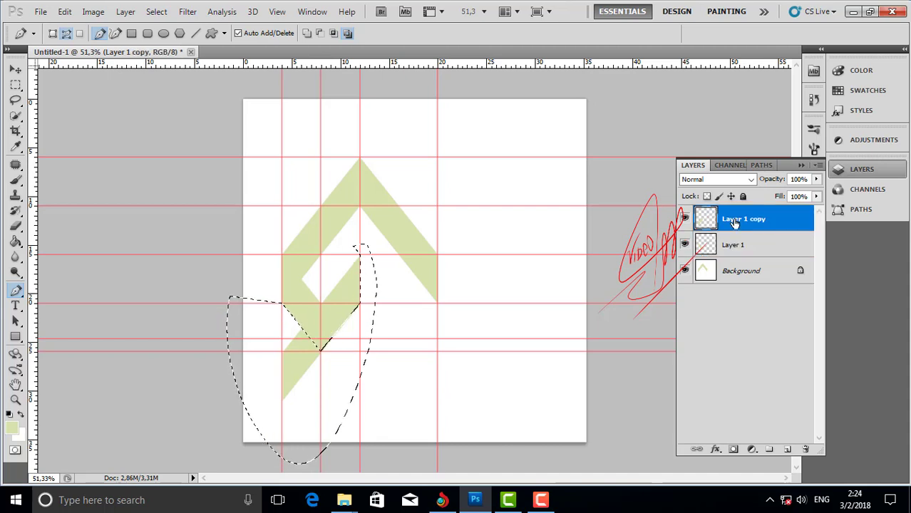
pyautogui.hotkey('ctrl', 'd')
pyautogui.hotkey('ctrl', ';')
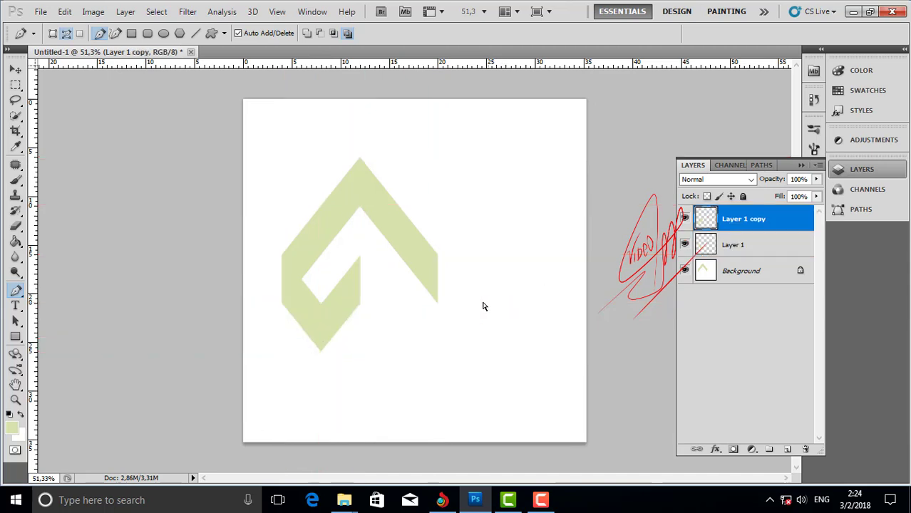
pyautogui.hotkey('ctrl', '1')
pyautogui.scroll(5, 224, 301)
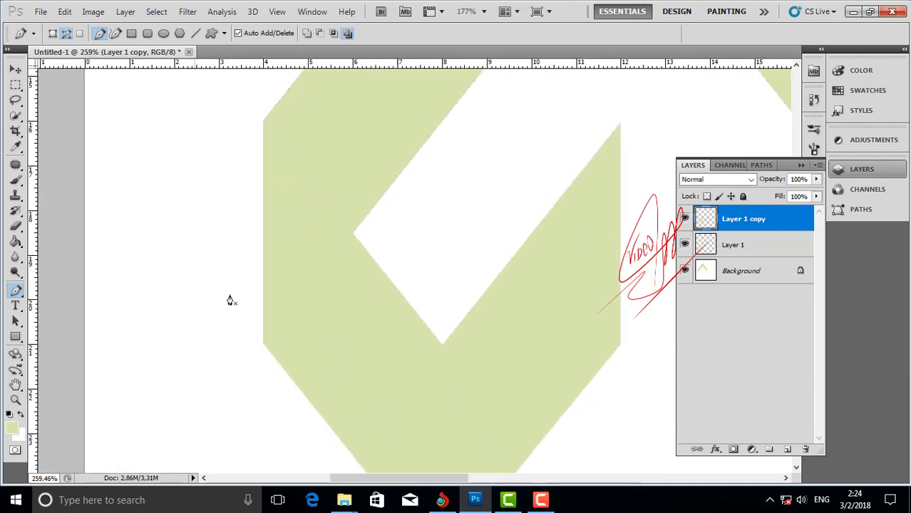
pyautogui.scroll(-8, 267, 341)
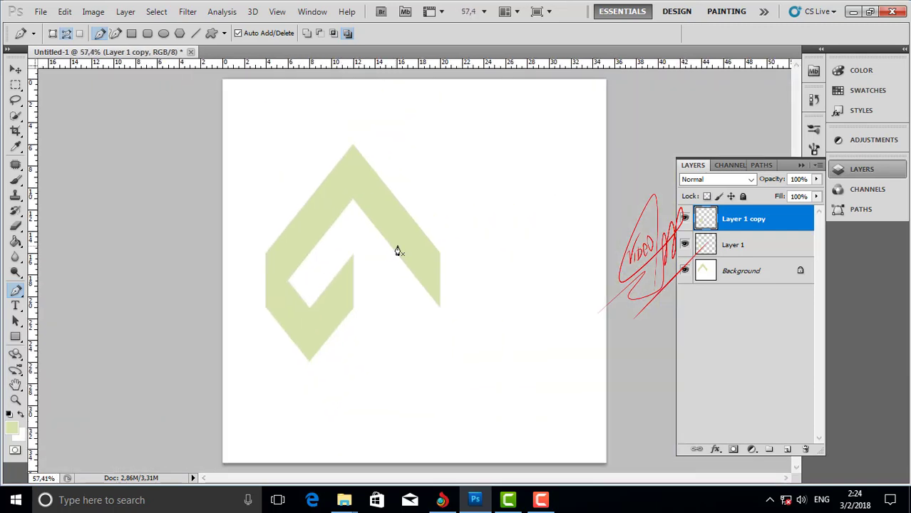
pyautogui.keyDown('ctrl'); pyautogui.click(711, 242); pyautogui.keyUp('ctrl')
pyautogui.hotkey('ctrl', 't')
pyautogui.scroll(-3, 439, 274)
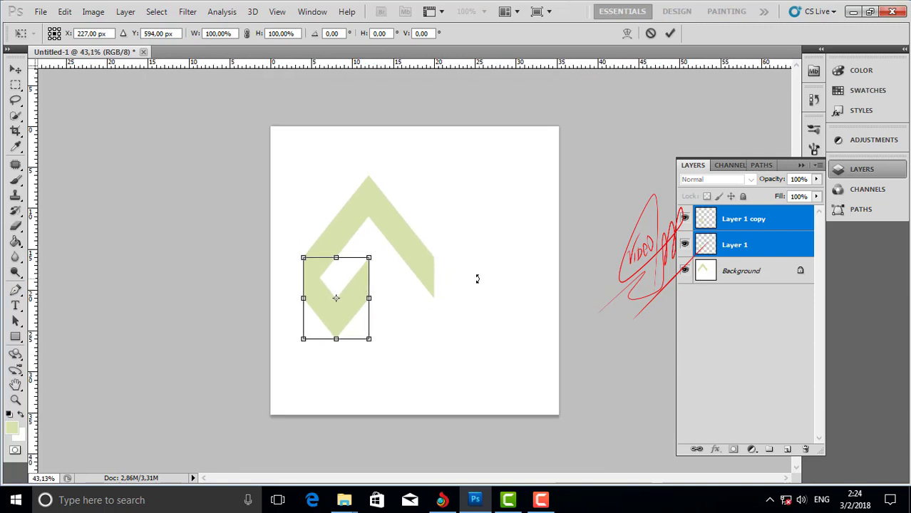
pyautogui.press('Return')
pyautogui.press('p')
pyautogui.click(739, 221)
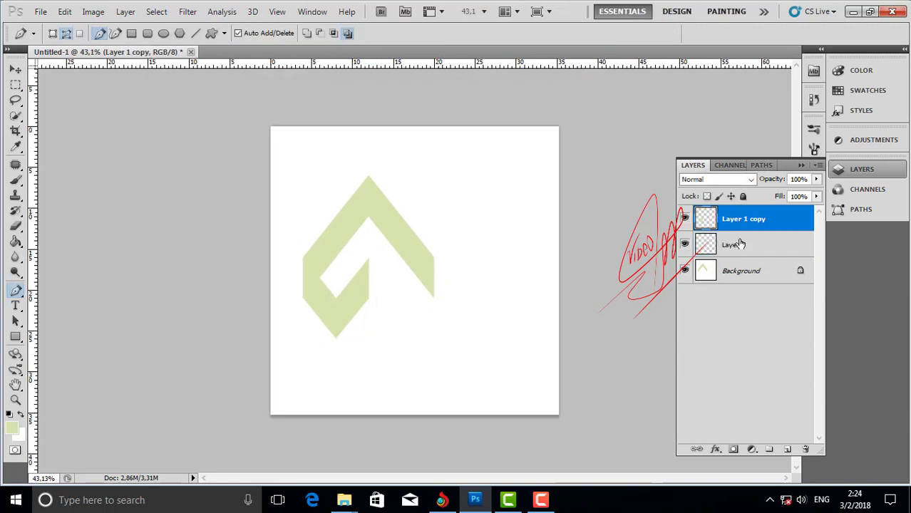
pyautogui.keyDown('ctrl'); pyautogui.click(735, 248); pyautogui.keyUp('ctrl')
pyautogui.hotkey('ctrl', 't')
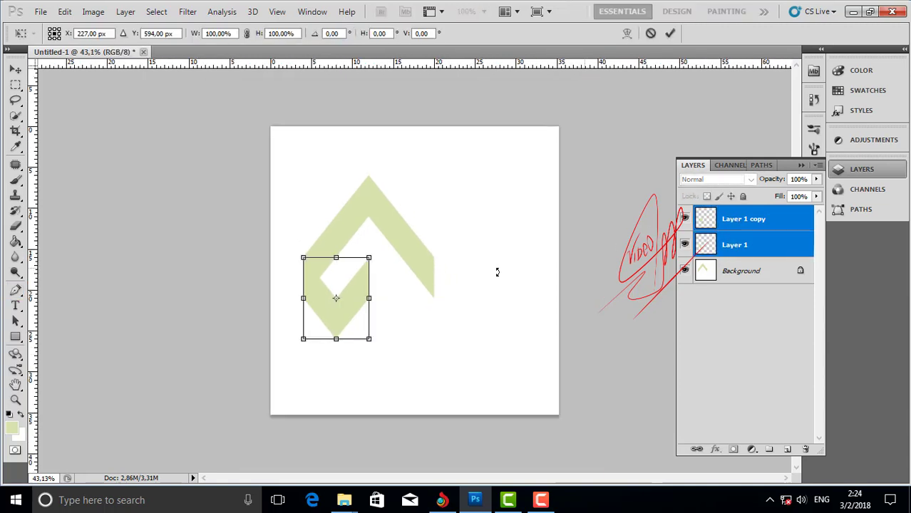
pyautogui.press('Return')
pyautogui.press('p')
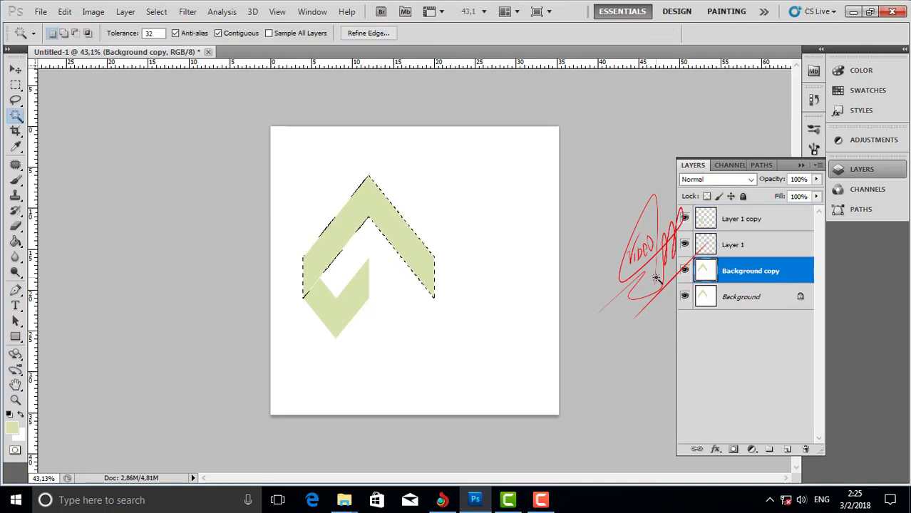
# - Copy the selected chevron from Background copy to its own layer and reduce Background copy and Background to one plain white Background
pyautogui.hotkey('ctrl', 'j')
pyautogui.click(733, 301)
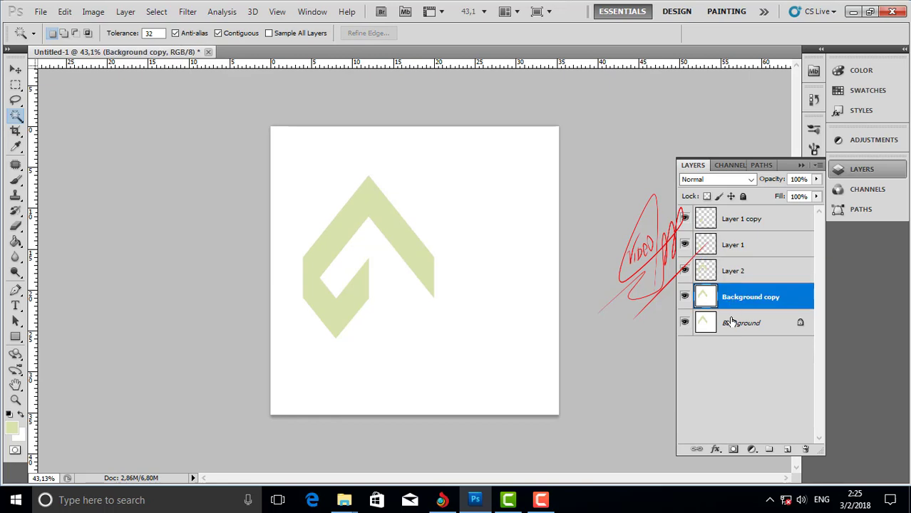
pyautogui.keyDown('shift'); pyautogui.click(730, 323); pyautogui.keyUp('shift')
pyautogui.hotkey('ctrl', 'e')
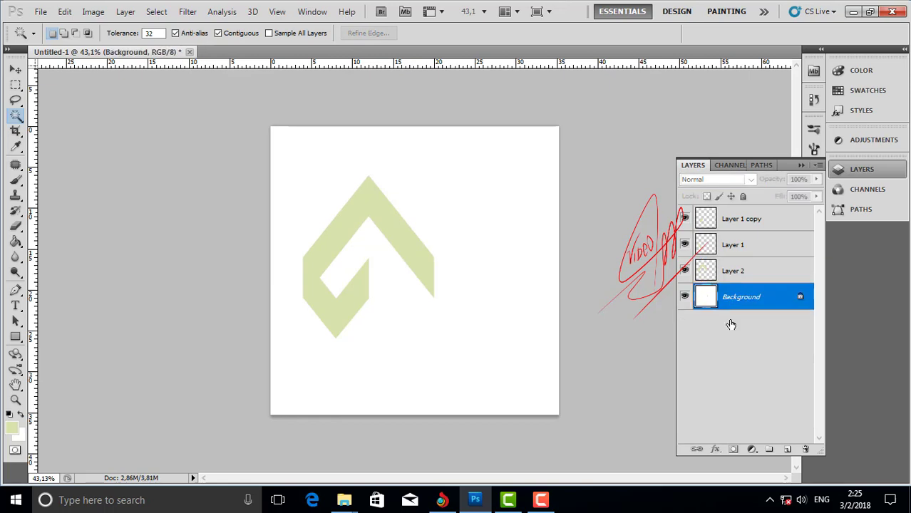
pyautogui.click(729, 274)
pyautogui.click(685, 271)
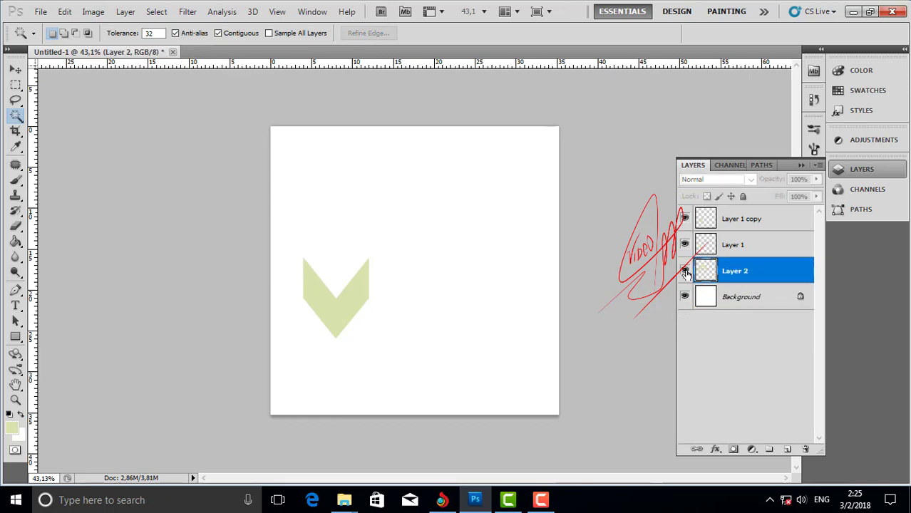
pyautogui.click(685, 271)
# - Scale Layer 1 copy, Layer 1 and Layer 2 together proportionally to about 151% and move the shape to about the canvas centre
pyautogui.scroll(5, 359, 265)
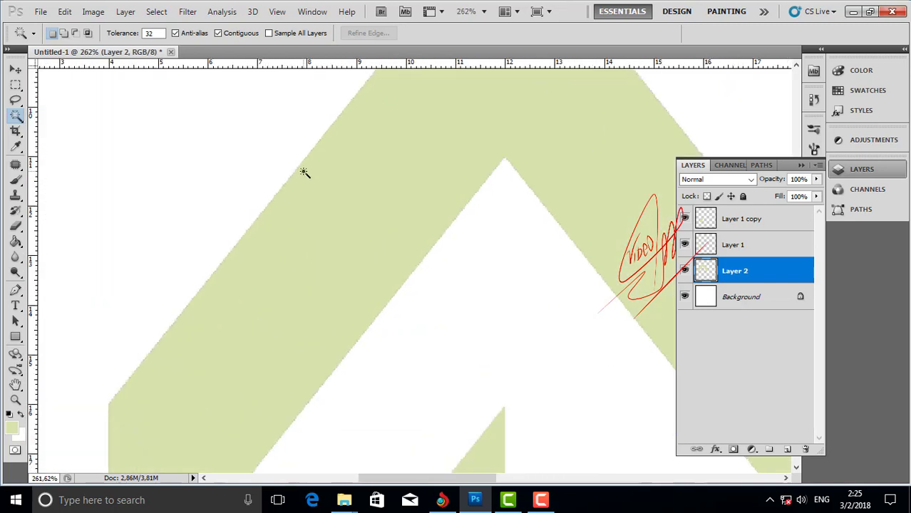
pyautogui.scroll(-3, 306, 172)
pyautogui.scroll(-2, 422, 224)
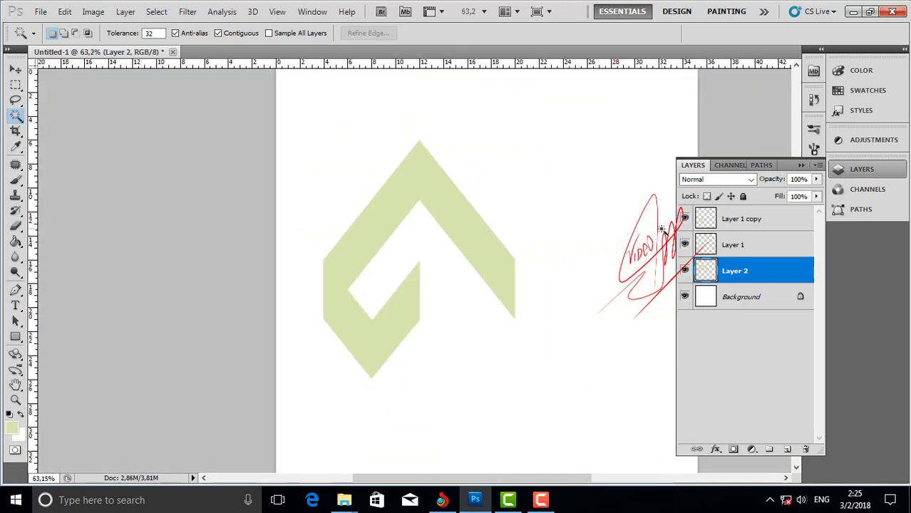
pyautogui.keyDown('shift'); pyautogui.click(721, 227); pyautogui.keyUp('shift')
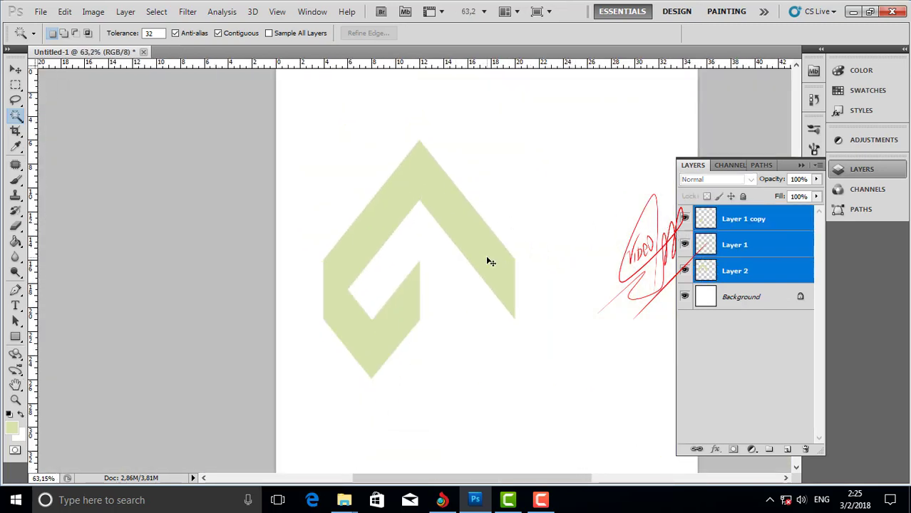
pyautogui.hotkey('ctrl', 't')
pyautogui.scroll(-2, 470, 271)
pyautogui.moveTo(432, 335); pyautogui.dragTo(499, 406)
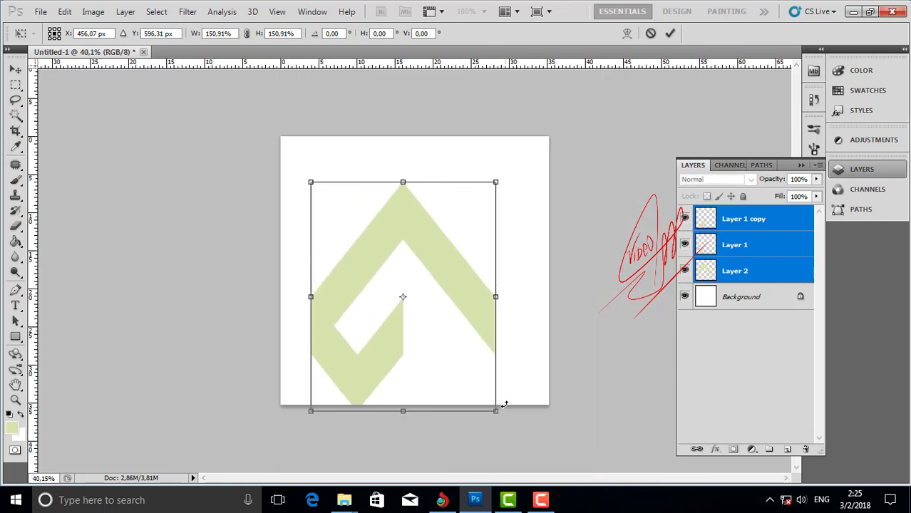
pyautogui.moveTo(472, 326); pyautogui.dragTo(479, 301)
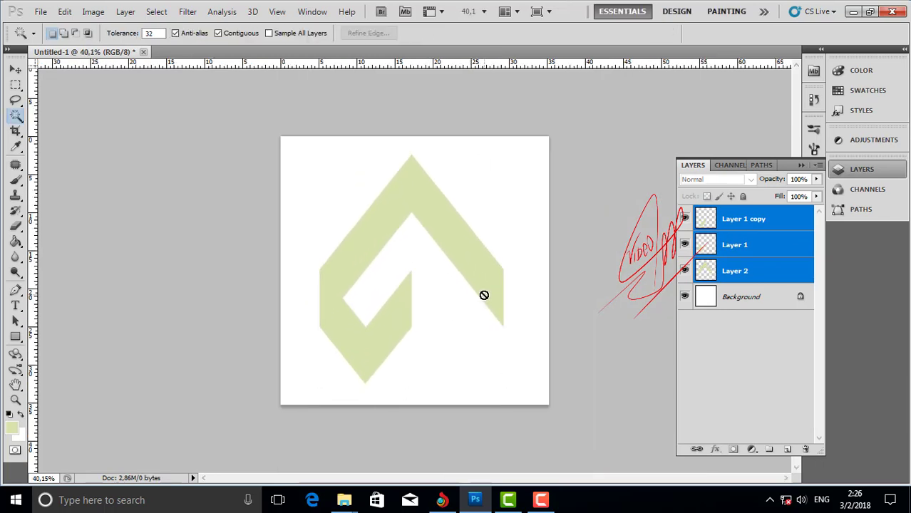
pyautogui.press('Return')
pyautogui.press('w')
# - Scale the three shape layers down together, place them in the upper part of the canvas and group them
pyautogui.hotkey('ctrl', 't')
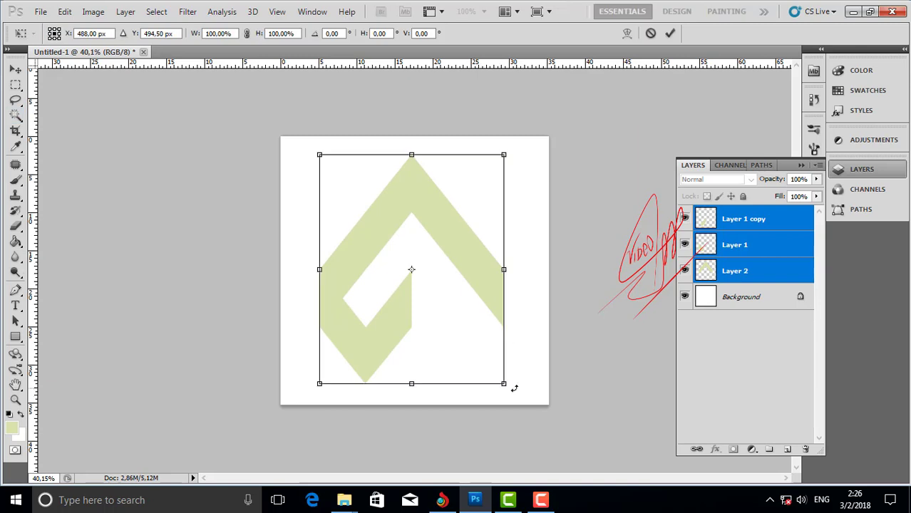
pyautogui.moveTo(504, 384); pyautogui.dragTo(449, 302)
pyautogui.moveTo(422, 240); pyautogui.dragTo(432, 225)
pyautogui.press('Return')
pyautogui.hotkey('ctrl', 'g')
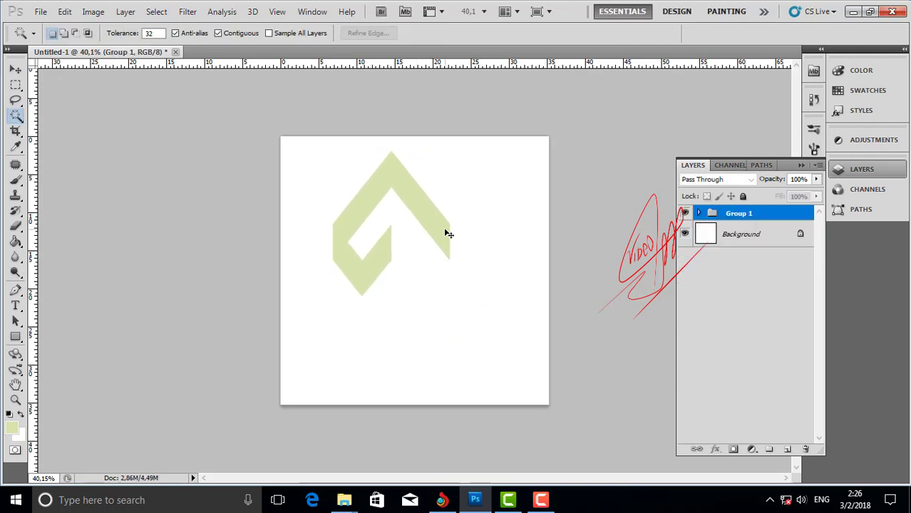
# - Duplicate Group 1, rotate the copy 180° and place it below and slightly left of the original, leaving a narrow gap
pyautogui.moveTo(745, 217); pyautogui.dragTo(787, 444)
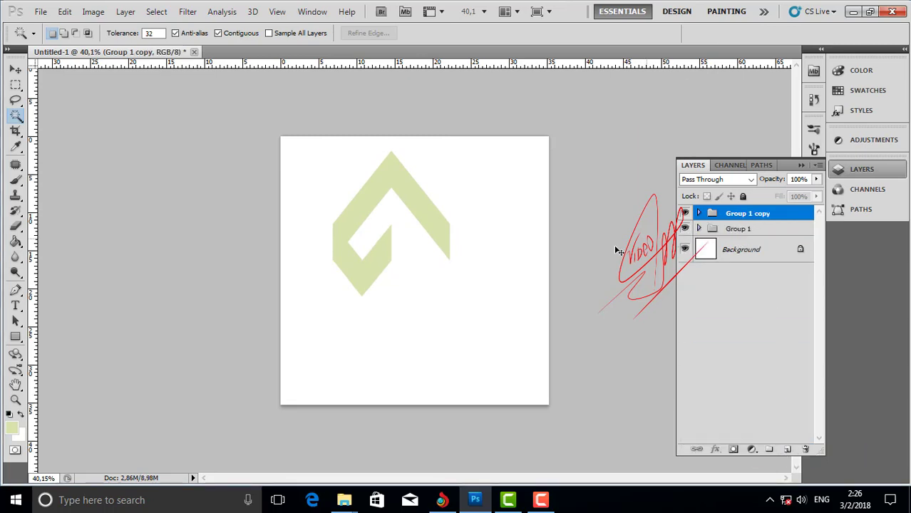
pyautogui.hotkey('ctrl', 't')
pyautogui.rightClick(398, 182)
pyautogui.click(465, 320)
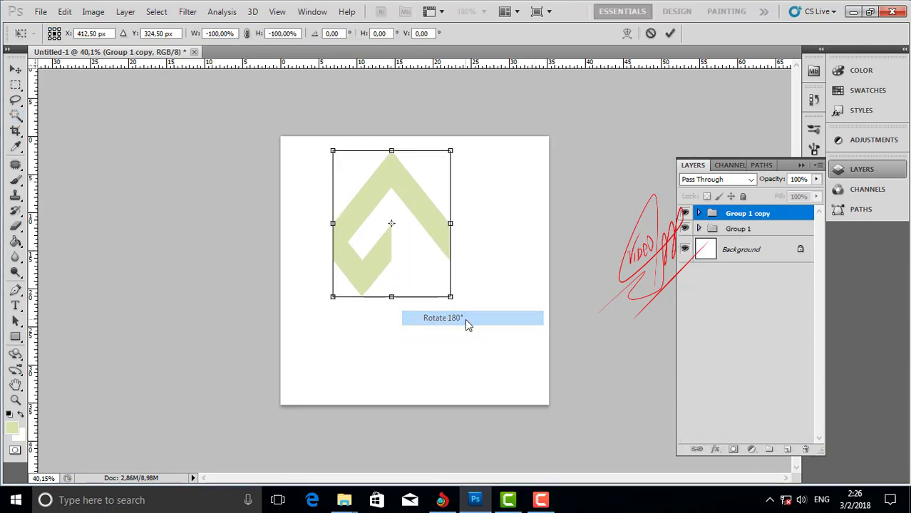
pyautogui.moveTo(427, 260); pyautogui.dragTo(406, 289)
pyautogui.scroll(5, 385, 307)
pyautogui.press('Return')
pyautogui.press('w')
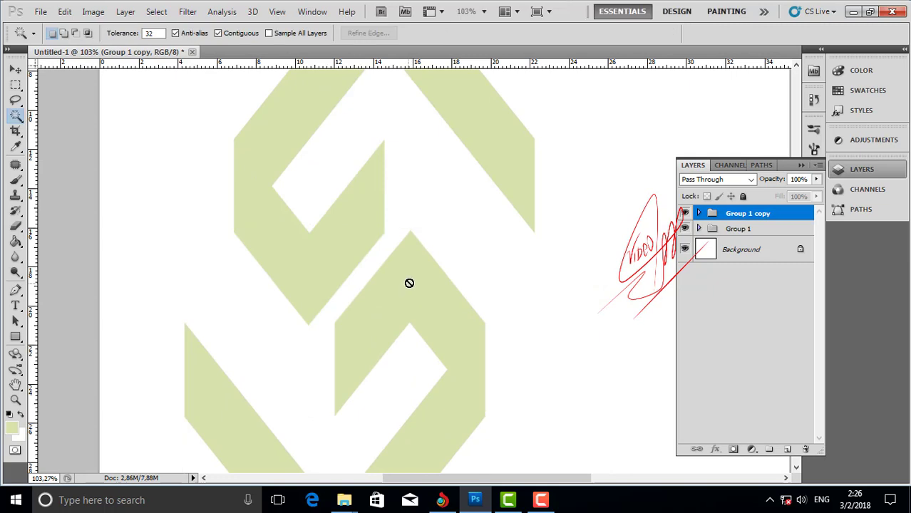
# - Add a vertical and a horizontal guide through the canvas centre at 500 px, using the Background's transform centre, and show the guides
pyautogui.hotkey('ctrl', '0')
pyautogui.click(726, 260)
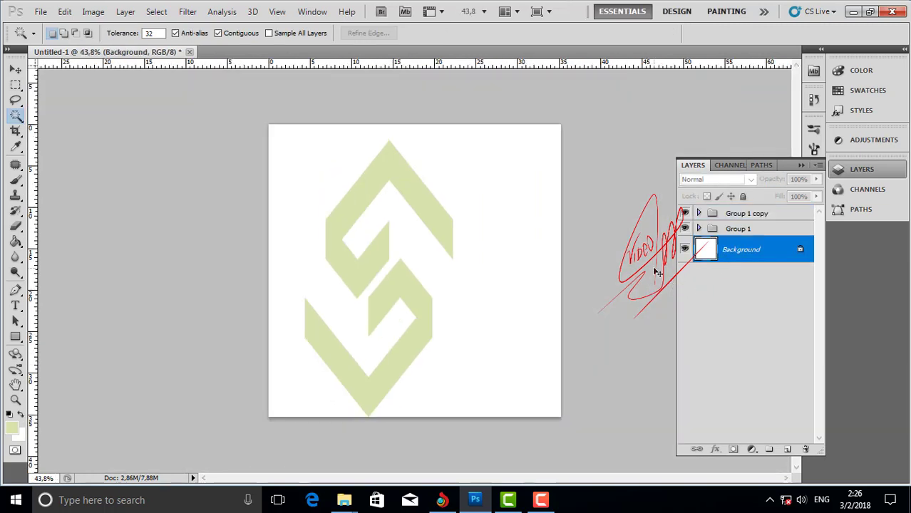
pyautogui.hotkey('ctrl', 'a')
pyautogui.hotkey('ctrl', 't')
pyautogui.moveTo(36, 169); pyautogui.dragTo(417, 291)
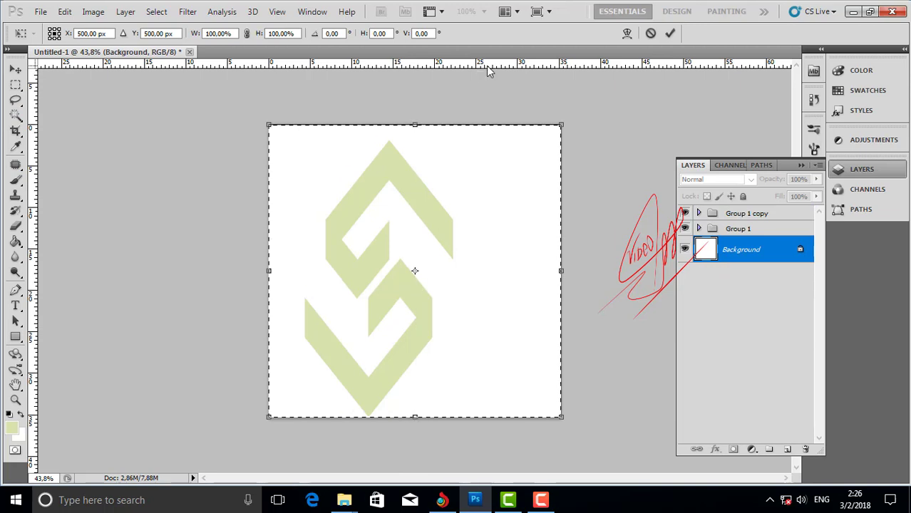
pyautogui.moveTo(484, 72); pyautogui.dragTo(485, 270)
pyautogui.press('Return')
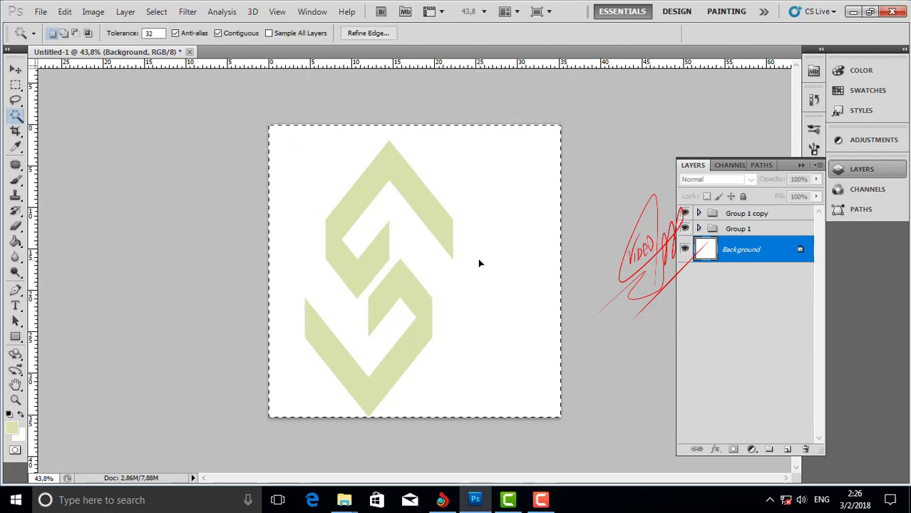
pyautogui.hotkey('ctrl', ';')
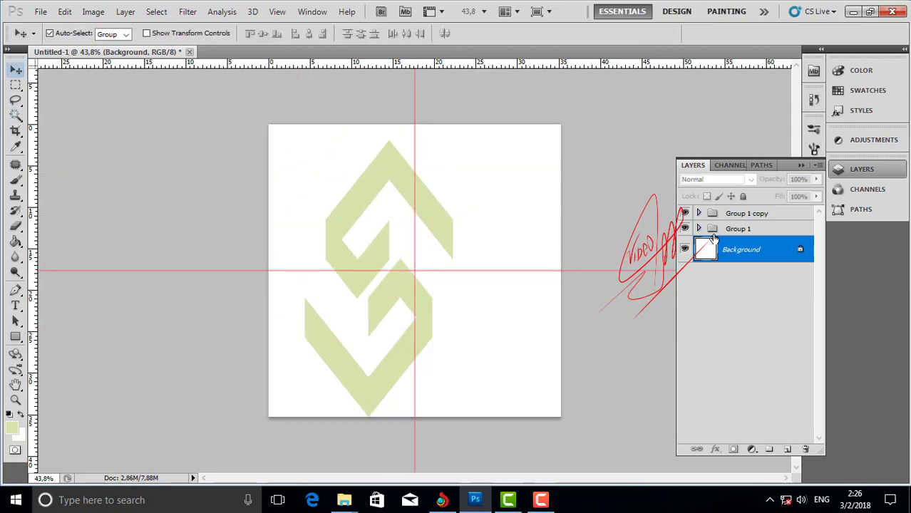
# - Move Group 1 and Group 1 copy together so their common centre sits on the guide intersection at X 500 px, Y 500 px
pyautogui.click(713, 229)
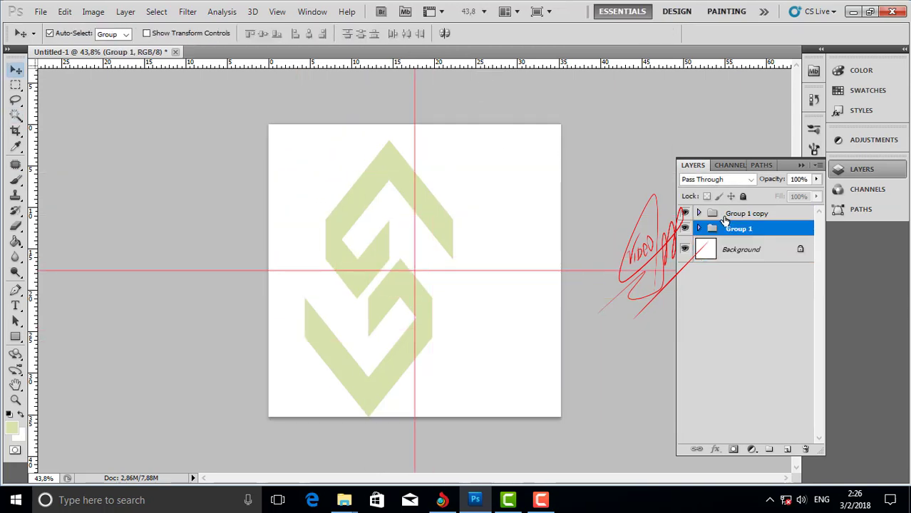
pyautogui.keyDown('shift'); pyautogui.click(699, 213); pyautogui.keyUp('shift')
pyautogui.hotkey('ctrl', 't')
pyautogui.moveTo(404, 239); pyautogui.dragTo(434, 229)
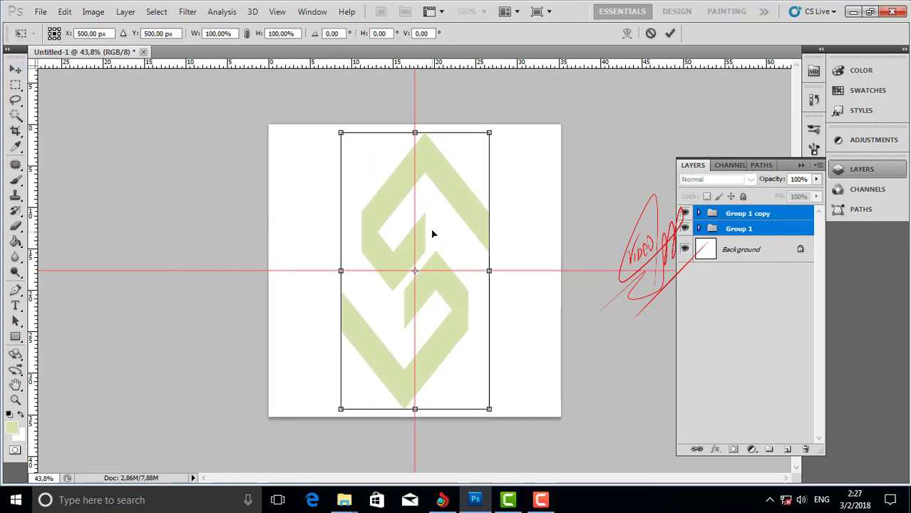
pyautogui.press('Return')
pyautogui.scroll(2, 428, 249)
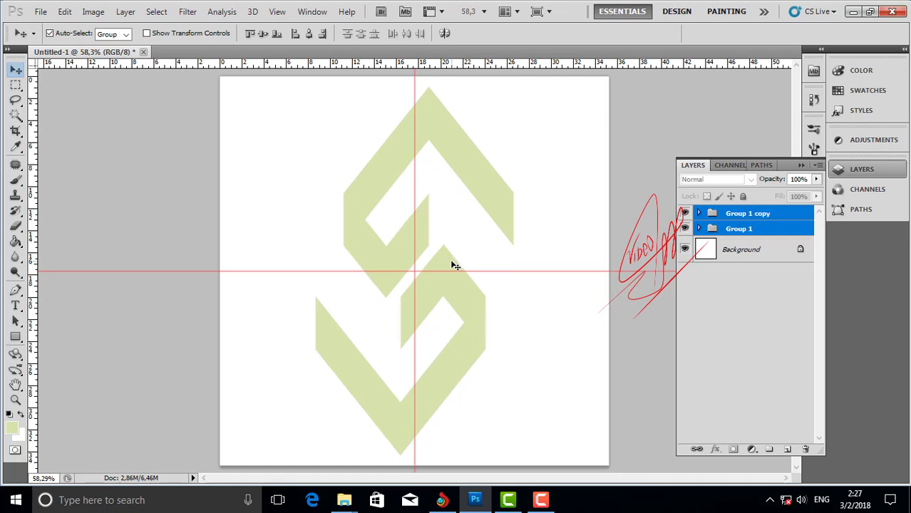
pyautogui.click(742, 229)
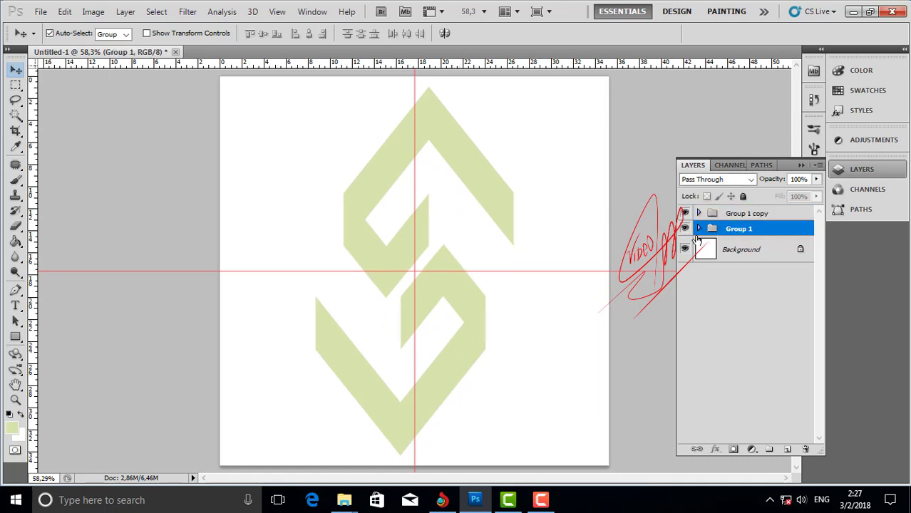
pyautogui.hotkey('ctrl', 't')
pyautogui.press('Return')
# - Move Group 1 copy left to about X 426 px, Y 706 px so its inner arm overlaps Group 1's lower arm in one continuous diagonal band
pyautogui.click(755, 214)
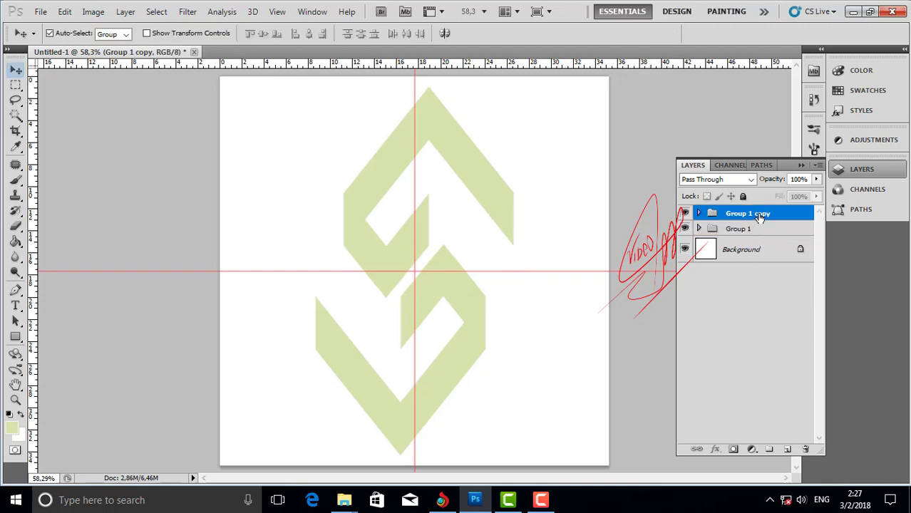
pyautogui.hotkey('ctrl', 't')
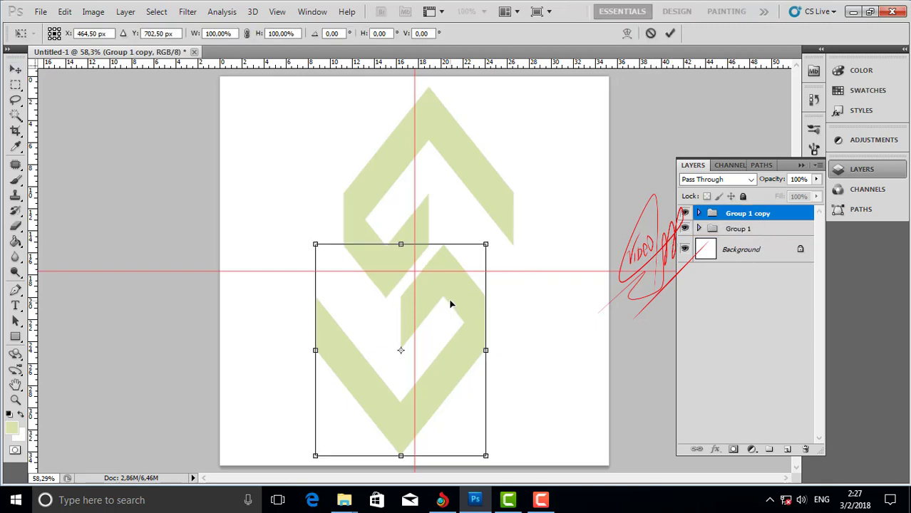
pyautogui.moveTo(451, 305); pyautogui.dragTo(435, 298)
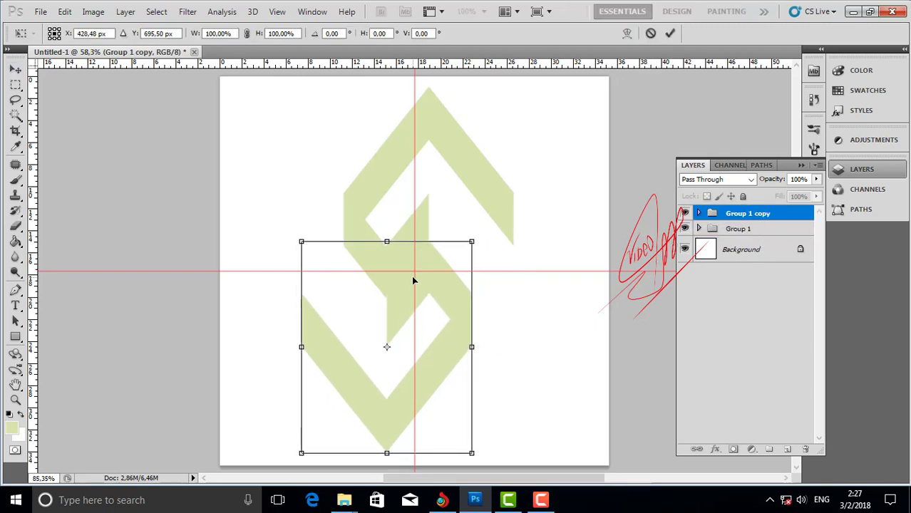
pyautogui.scroll(4, 414, 278)
pyautogui.moveTo(445, 236)
pyautogui.mouseDown()
pyautogui.moveTo(456, 248)
pyautogui.moveTo(441, 245)
pyautogui.mouseUp()
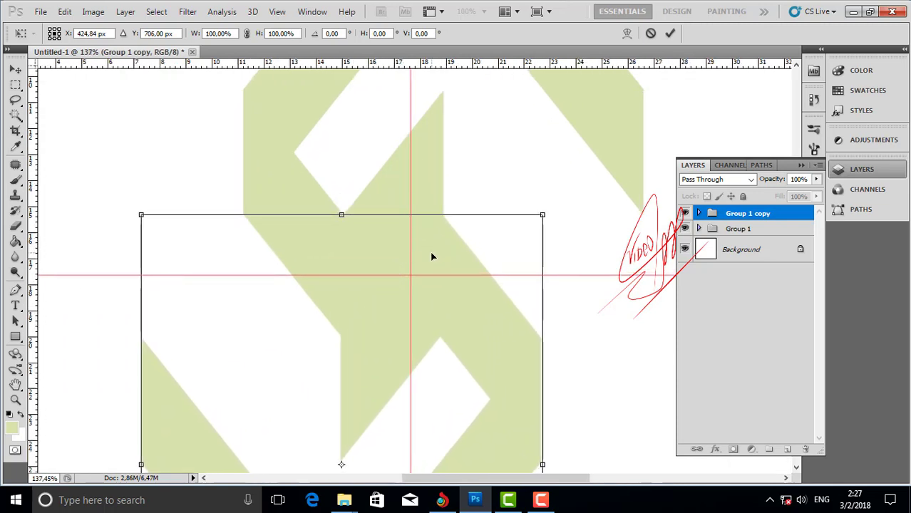
pyautogui.scroll(2, 431, 257)
pyautogui.moveTo(446, 256); pyautogui.dragTo(447, 258)
pyautogui.press('Up')
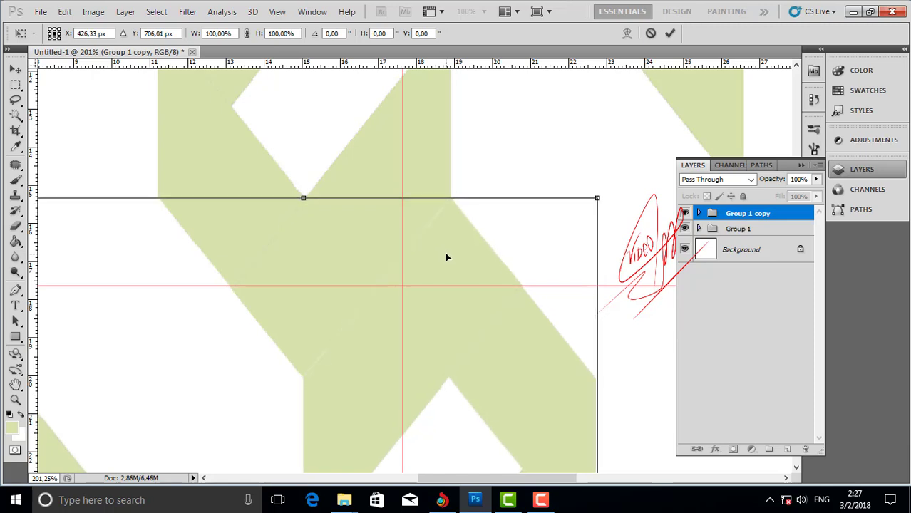
pyautogui.moveTo(447, 257); pyautogui.dragTo(447, 257)
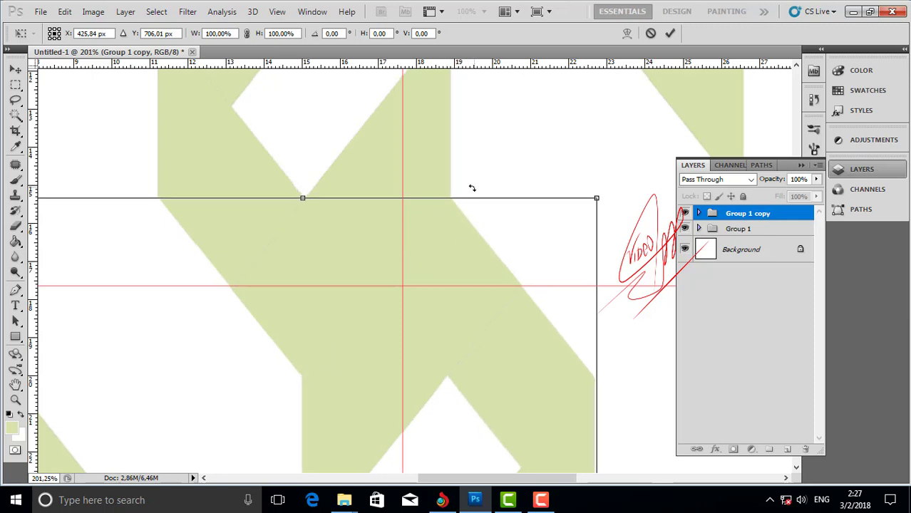
pyautogui.press('Return')
# - Nudge Group 1 copy down slightly and inspect the edges where it joins Group 1
pyautogui.scroll(3, 480, 197)
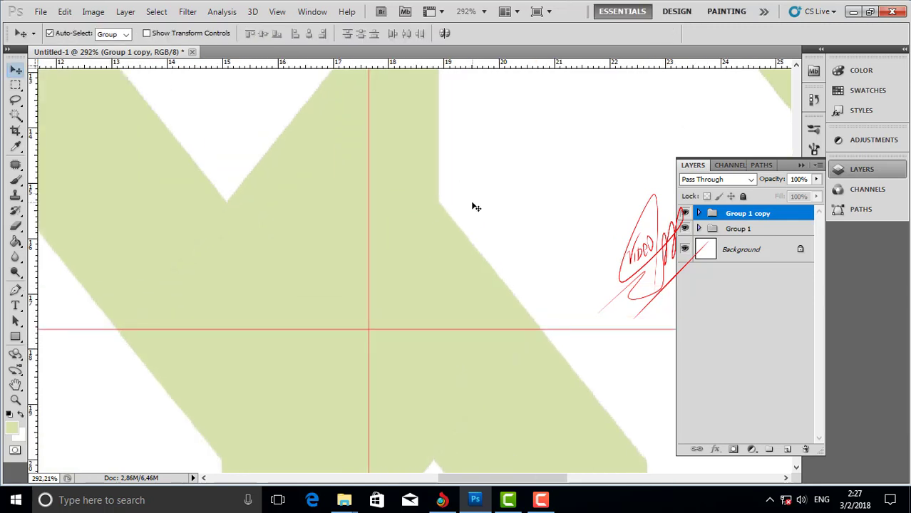
pyautogui.press('Down')
pyautogui.scroll(2, 321, 401)
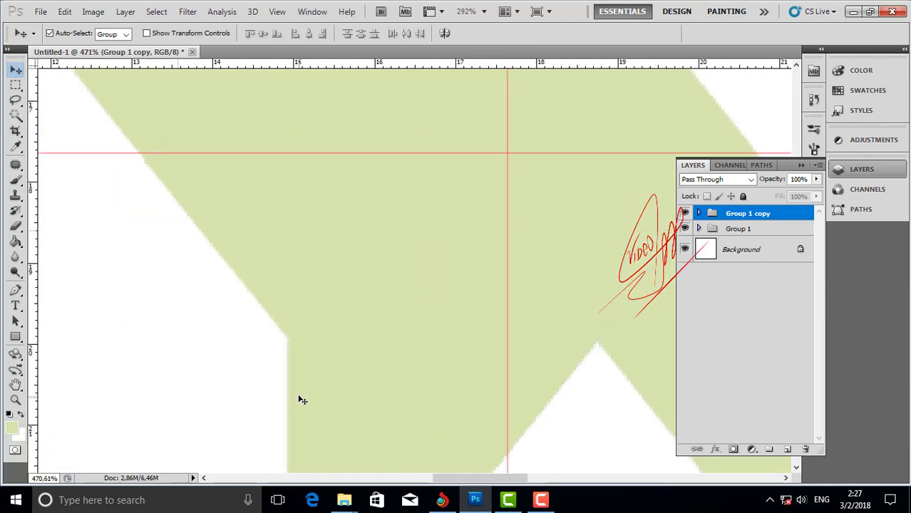
pyautogui.scroll(-5, 302, 400)
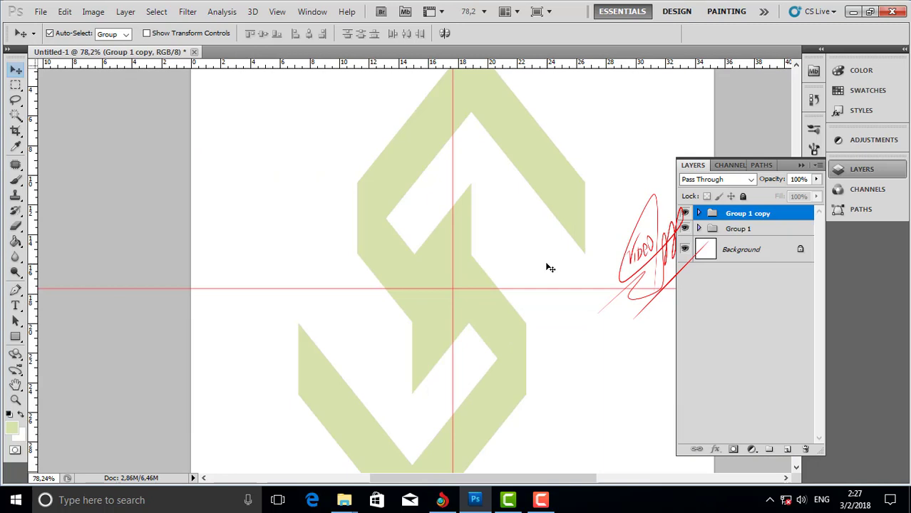
pyautogui.scroll(-1, 542, 269)
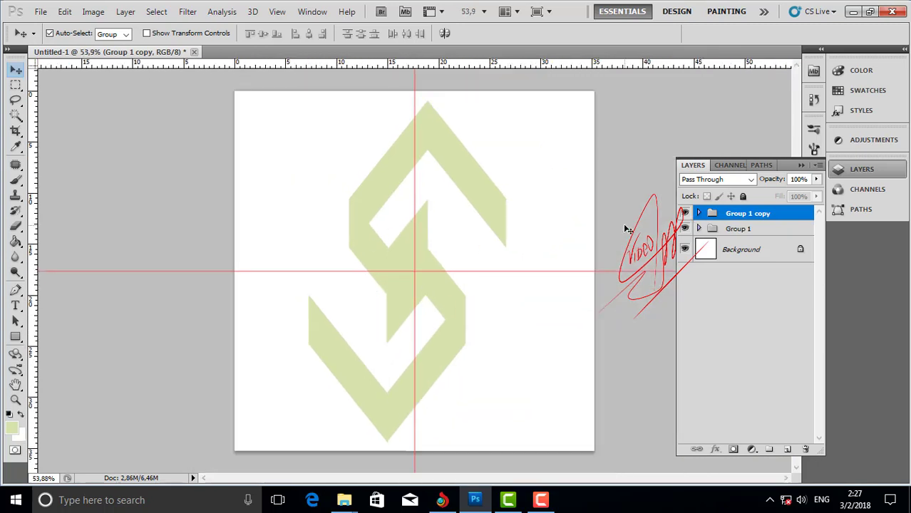
# - Move Group 1 copy to X 537 px, Y 570.5 px so its outer sides line up vertically with Group 1
pyautogui.hotkey('ctrl', 't')
pyautogui.hotkey('ctrl', 'r')
pyautogui.hotkey('ctrl', 'r')
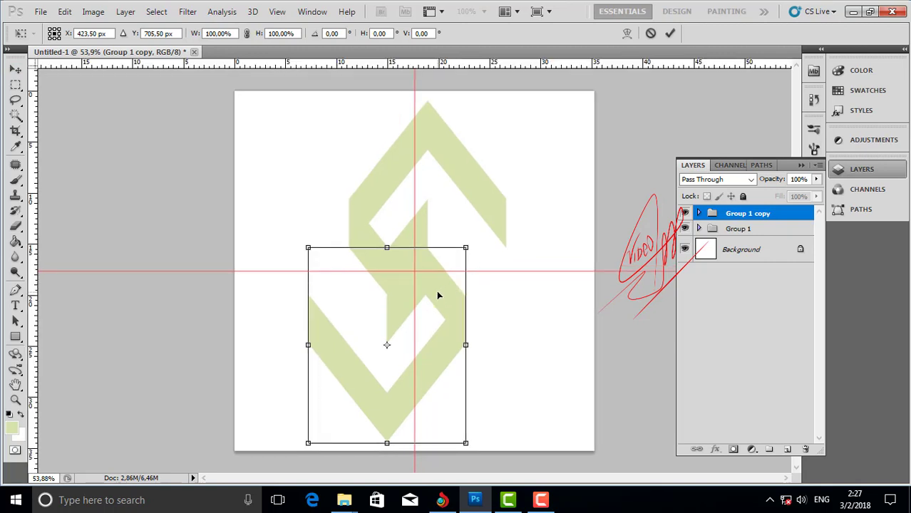
pyautogui.moveTo(439, 296)
pyautogui.mouseDown()
pyautogui.moveTo(467, 265)
pyautogui.moveTo(481, 219)
pyautogui.moveTo(448, 285)
pyautogui.mouseUp()
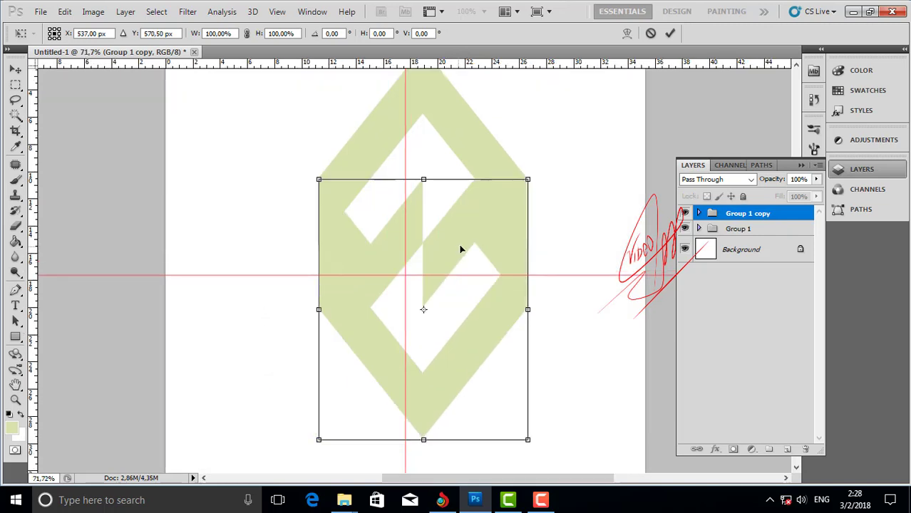
pyautogui.scroll(-1, 472, 267)
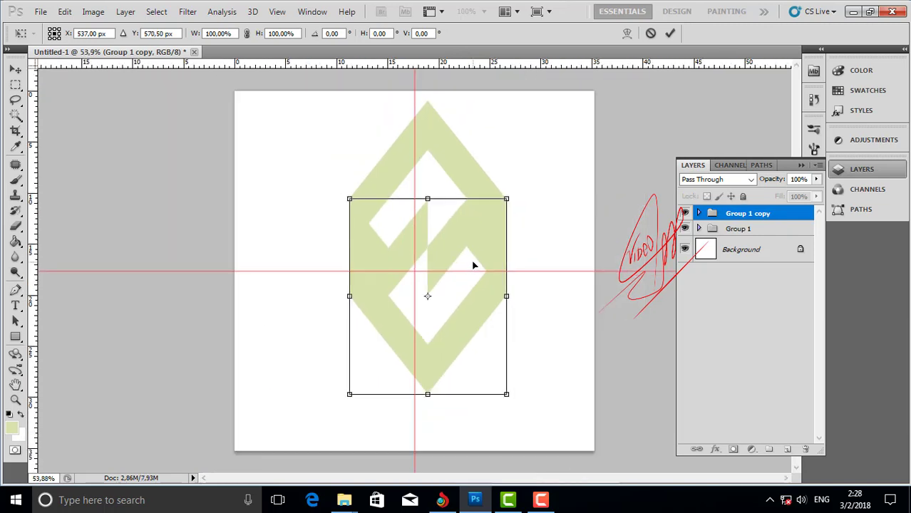
pyautogui.moveTo(467, 247)
pyautogui.mouseDown()
pyautogui.moveTo(482, 269)
pyautogui.moveTo(465, 246)
pyautogui.moveTo(466, 258)
pyautogui.moveTo(436, 263)
pyautogui.moveTo(422, 285)
pyautogui.moveTo(471, 259)
pyautogui.mouseUp()
pyautogui.scroll(1, 466, 257)
pyautogui.moveTo(477, 246); pyautogui.dragTo(450, 230)
pyautogui.scroll(3, 453, 250)
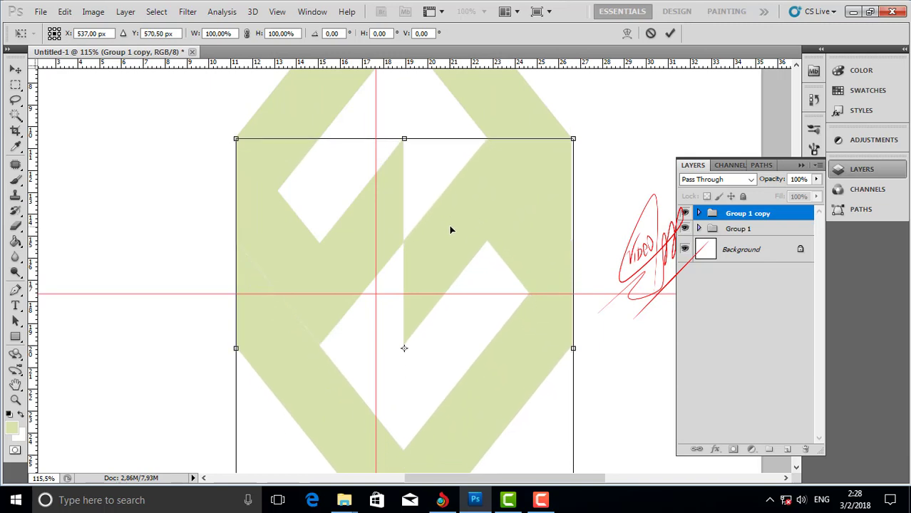
pyautogui.scroll(3, 450, 230)
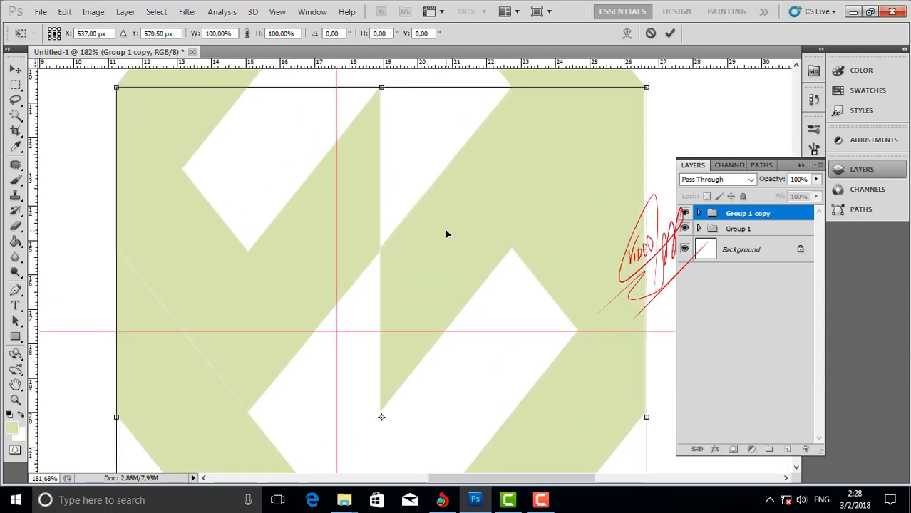
# - Move Group 1 copy straight down to Y 728.5 px, opening a diagonal gap between it and Group 1
pyautogui.moveTo(447, 234); pyautogui.dragTo(447, 244)
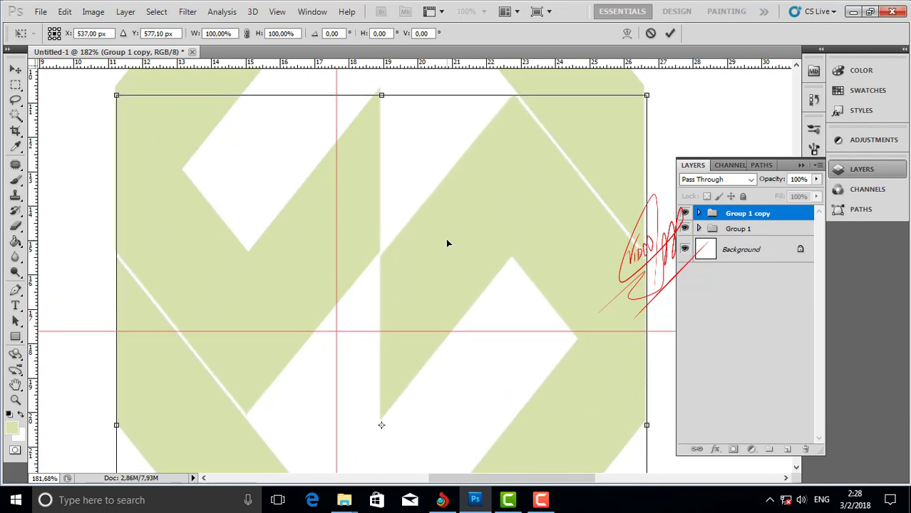
pyautogui.hotkey('ctrl', '0')
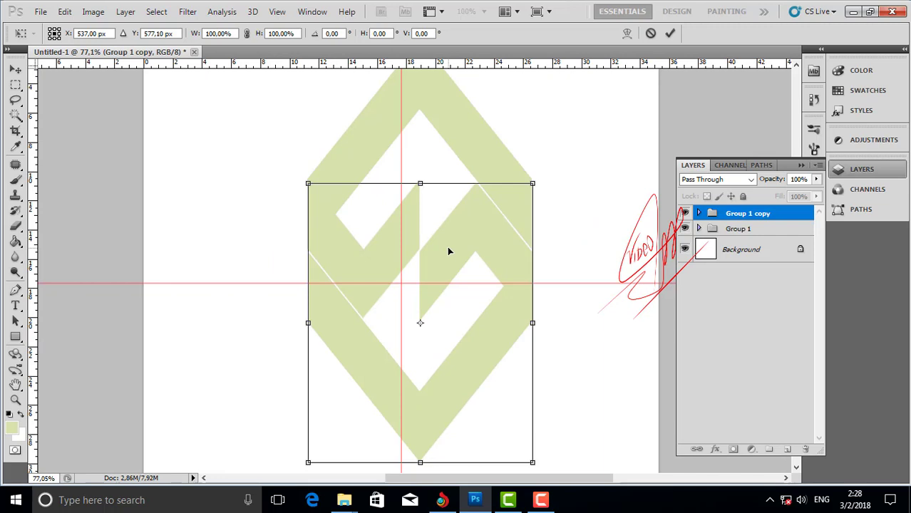
pyautogui.press('Down')
pyautogui.press('Down')
pyautogui.press('Down')
pyautogui.press('Down')
pyautogui.press('Down')
pyautogui.press('Down')
pyautogui.press('Down')
pyautogui.press('Down')
pyautogui.press('Down')
pyautogui.press('Down')
pyautogui.press('Down')
pyautogui.press('Down')
pyautogui.press('Down')
pyautogui.press('Down')
pyautogui.press('Down')
pyautogui.press('Down')
pyautogui.press('Down')
pyautogui.press('Down')
pyautogui.press('Down')
pyautogui.press('Down')
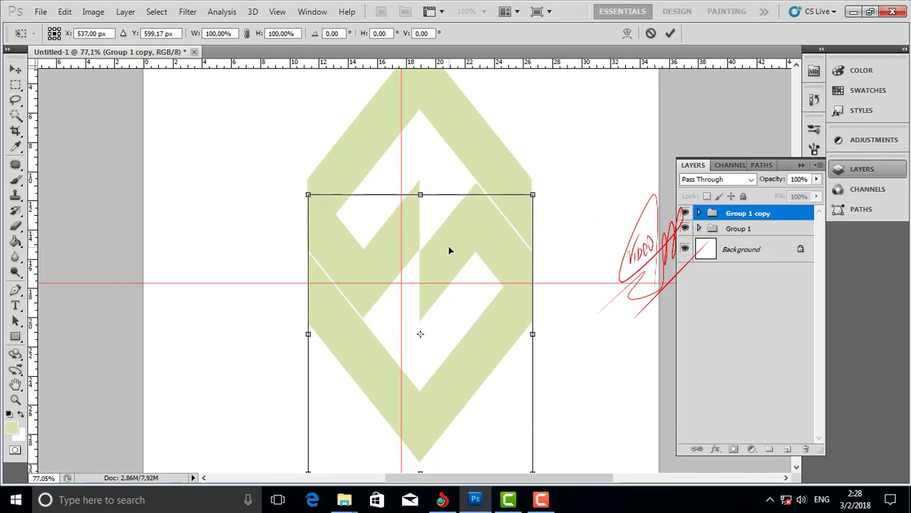
pyautogui.press('Down')
pyautogui.press('Down')
pyautogui.press('Down')
pyautogui.press('Down')
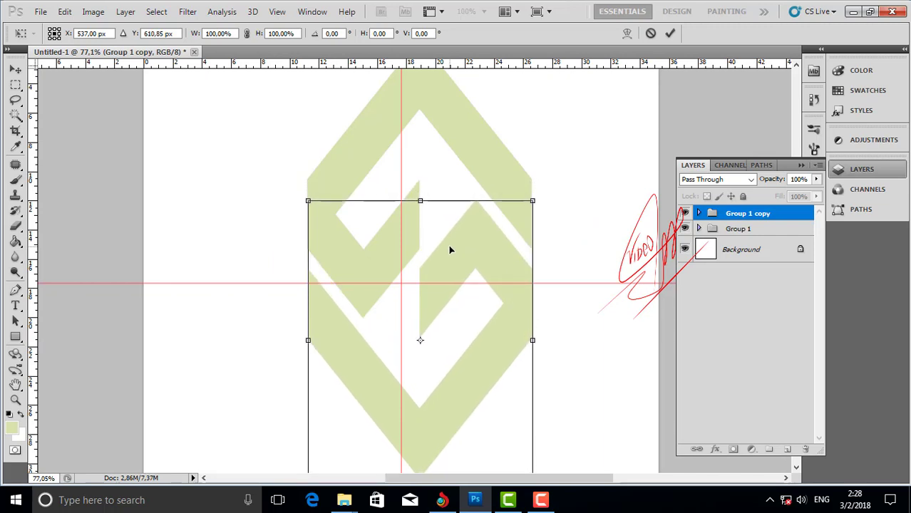
pyautogui.press('Down')
pyautogui.press('Down')
pyautogui.press('Down')
pyautogui.press('Down')
pyautogui.press('Down')
pyautogui.press('Down')
pyautogui.scroll(-3, 449, 251)
pyautogui.press('Down')
pyautogui.press('Down')
pyautogui.press('Down')
pyautogui.press('Down')
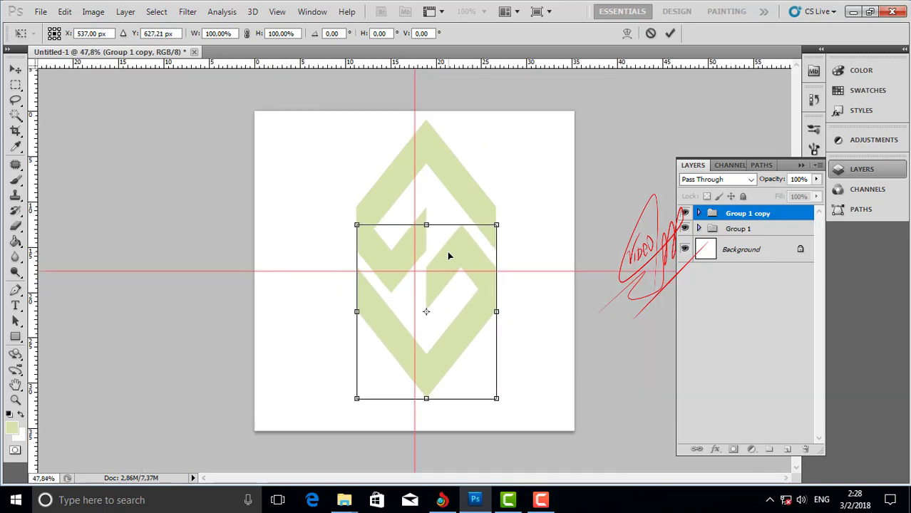
pyautogui.press('Down')
pyautogui.press('Down')
pyautogui.press('Down')
pyautogui.press('Down')
pyautogui.press('Down')
pyautogui.press('Down')
pyautogui.press('Down')
pyautogui.press('Down')
pyautogui.press('Down')
pyautogui.press('Down')
pyautogui.press('Down')
pyautogui.press('Down')
pyautogui.press('Down')
pyautogui.press('Down')
pyautogui.press('Down')
pyautogui.press('Down')
pyautogui.press('Down')
pyautogui.press('Down')
pyautogui.press('Down')
pyautogui.press('Down')
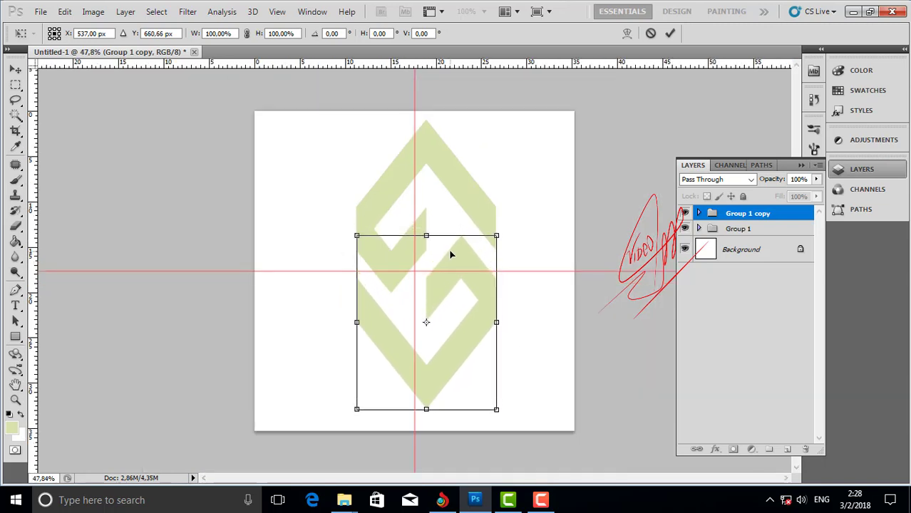
pyautogui.press('Down')
pyautogui.press('Down')
pyautogui.press('Down')
pyautogui.press('Down')
pyautogui.press('Down')
pyautogui.press('Down')
pyautogui.press('Down')
pyautogui.press('Down')
pyautogui.press('Down')
pyautogui.press('Down')
pyautogui.press('Down')
pyautogui.press('Down')
pyautogui.press('Down')
pyautogui.press('Down')
pyautogui.press('Down')
pyautogui.press('Down')
pyautogui.press('Down')
pyautogui.press('Down')
pyautogui.press('Down')
pyautogui.press('Down')
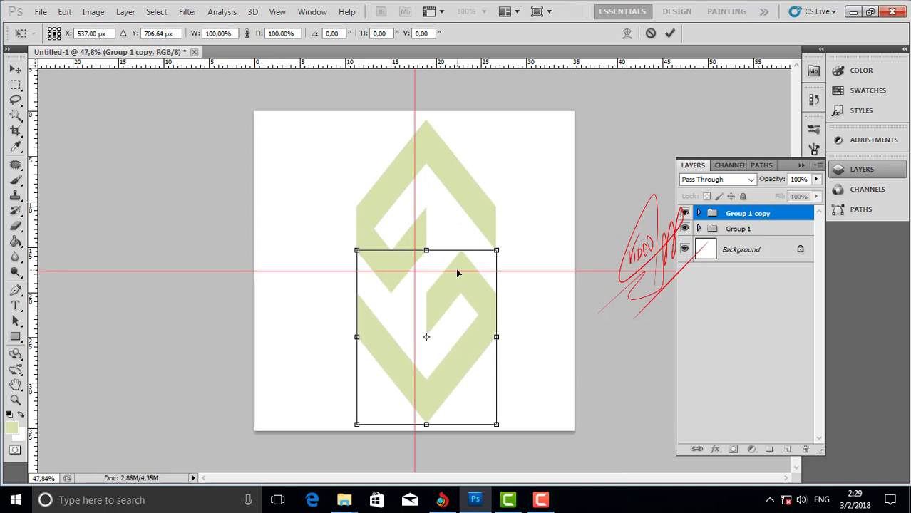
pyautogui.press('Down')
pyautogui.press('Down')
pyautogui.press('Down')
pyautogui.press('Down')
pyautogui.press('Down')
pyautogui.press('Down')
pyautogui.press('Down')
pyautogui.press('Down')
pyautogui.press('Down')
pyautogui.press('Down')
pyautogui.press('Down')
pyautogui.press('Down')
pyautogui.press('Down')
pyautogui.press('Down')
pyautogui.press('Down')
pyautogui.press('Down')
pyautogui.press('Down')
pyautogui.press('Down')
pyautogui.press('Down')
pyautogui.press('Down')
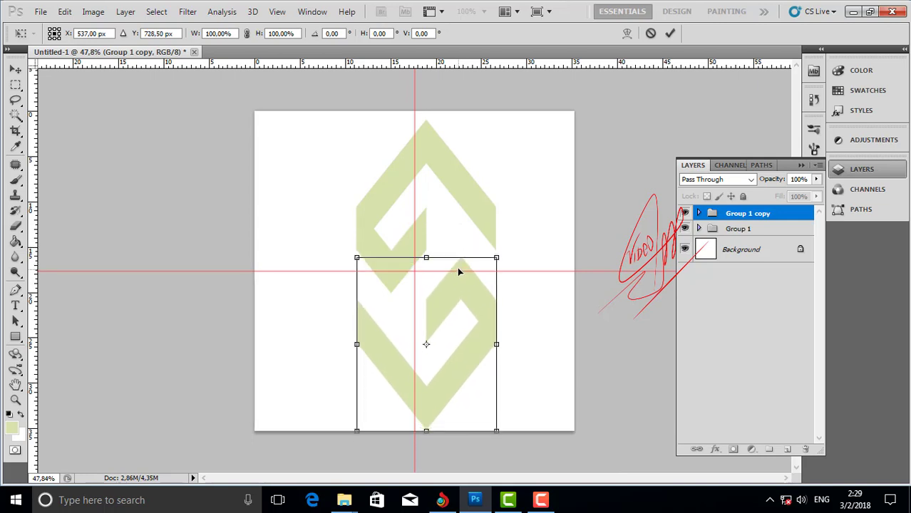
pyautogui.press('Return')
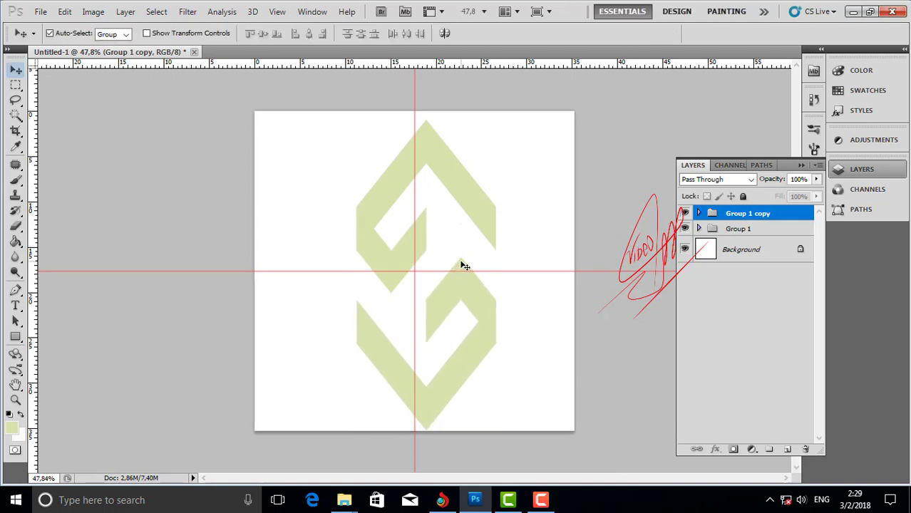
# - Scale Group 1 and Group 1 copy together to about 82.84% and centre them on the guide intersection
pyautogui.scroll(1, 463, 269)
pyautogui.scroll(-1, 464, 266)
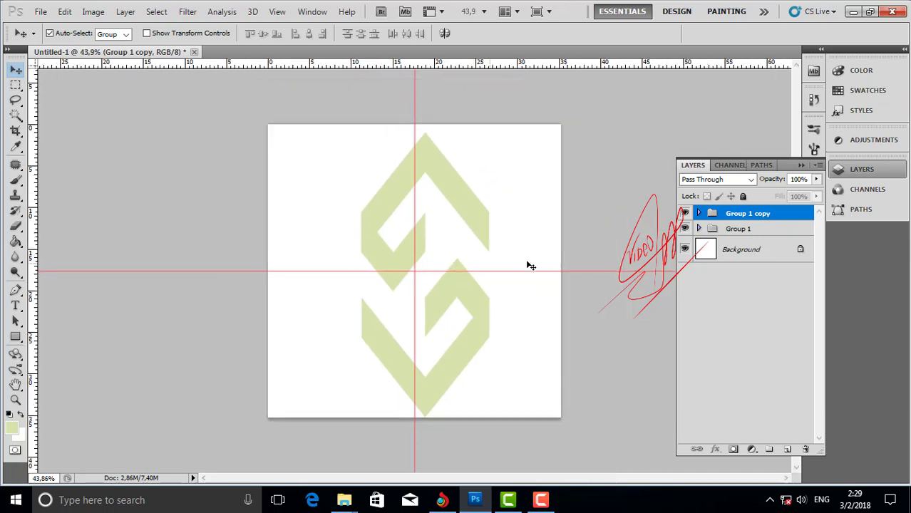
pyautogui.keyDown('shift'); pyautogui.click(726, 228); pyautogui.keyUp('shift')
pyautogui.hotkey('ctrl', 'r')
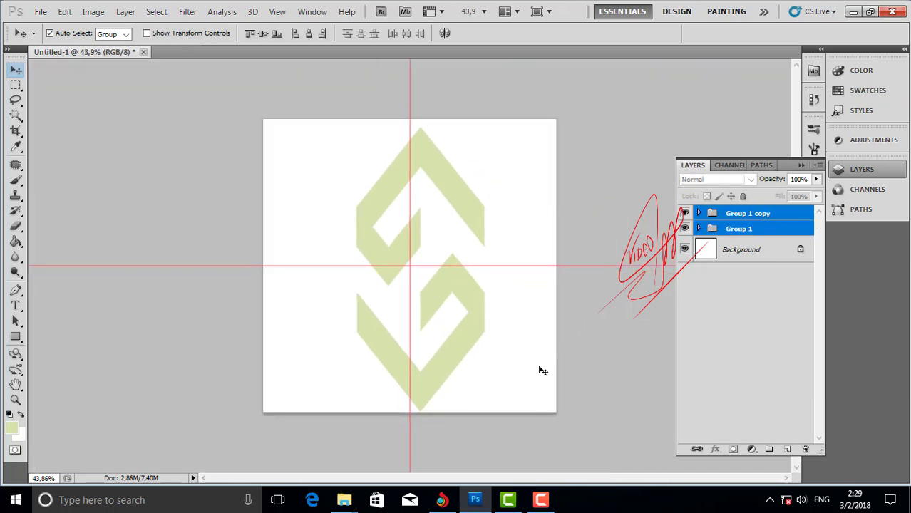
pyautogui.hotkey('ctrl', 'r')
pyautogui.hotkey('ctrl', 't')
pyautogui.moveTo(489, 417); pyautogui.dragTo(472, 391)
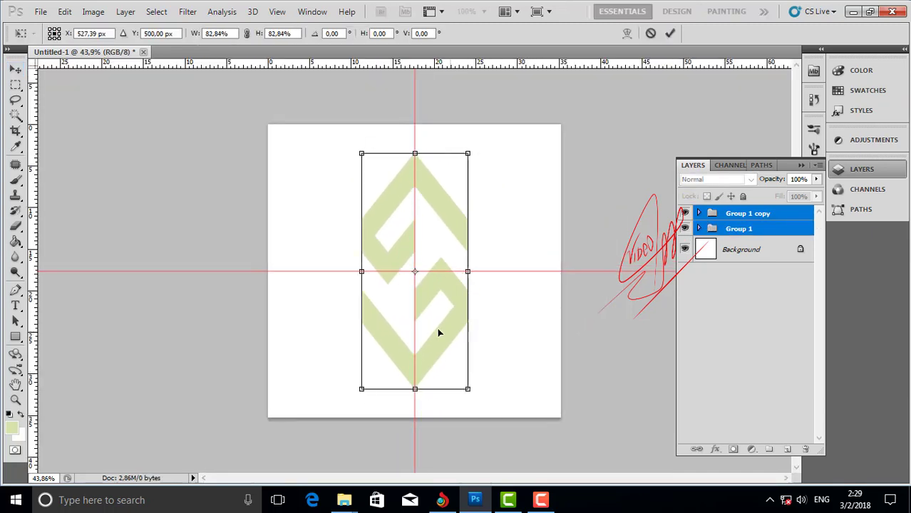
pyautogui.press('Return')
pyautogui.scroll(3, 414, 300)
pyautogui.scroll(-2, 413, 299)
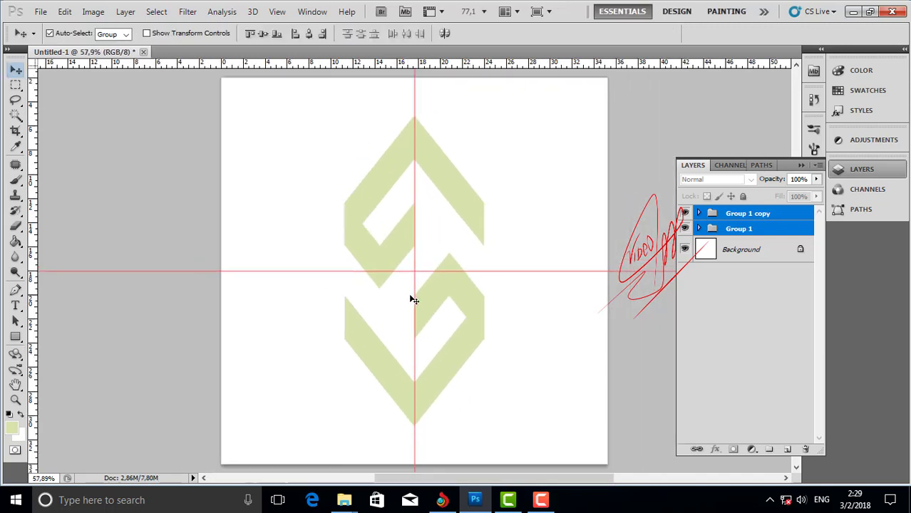
# - Merge Layer 1 copy, Layer 1 and Layer 2 inside Group 1 copy into a single layer
pyautogui.click(721, 218)
pyautogui.rightClick(766, 214)
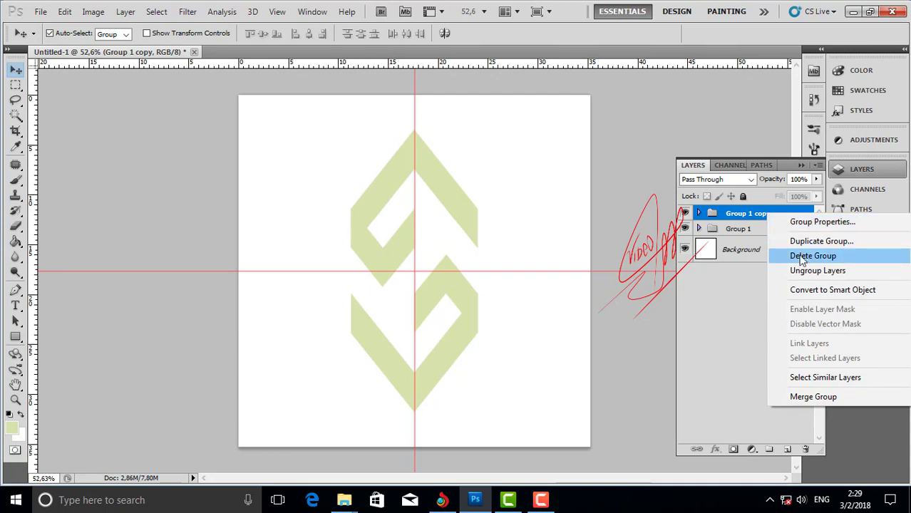
pyautogui.click(745, 218)
pyautogui.click(699, 214)
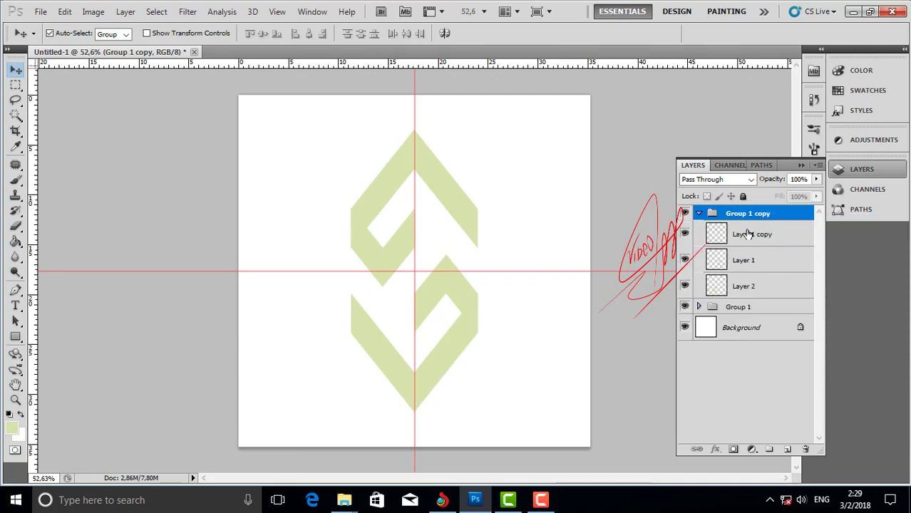
pyautogui.click(747, 234)
pyautogui.keyDown('shift'); pyautogui.click(737, 289); pyautogui.keyUp('shift')
pyautogui.hotkey('ctrl', 'e')
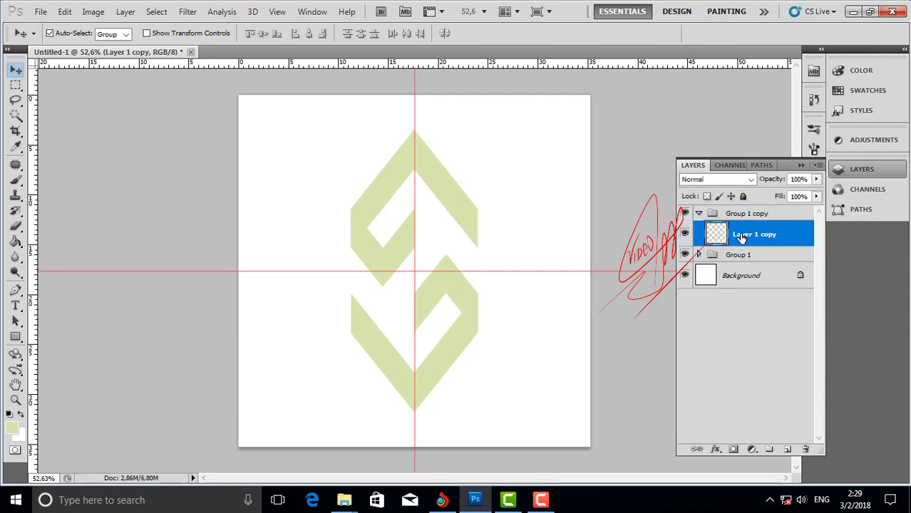
# - Apply the dark ringed preset style with drop shadow, bevel and gradient overlay to the merged layer in Group 1 copy
pyautogui.rightClick(735, 233)
pyautogui.click(763, 190)
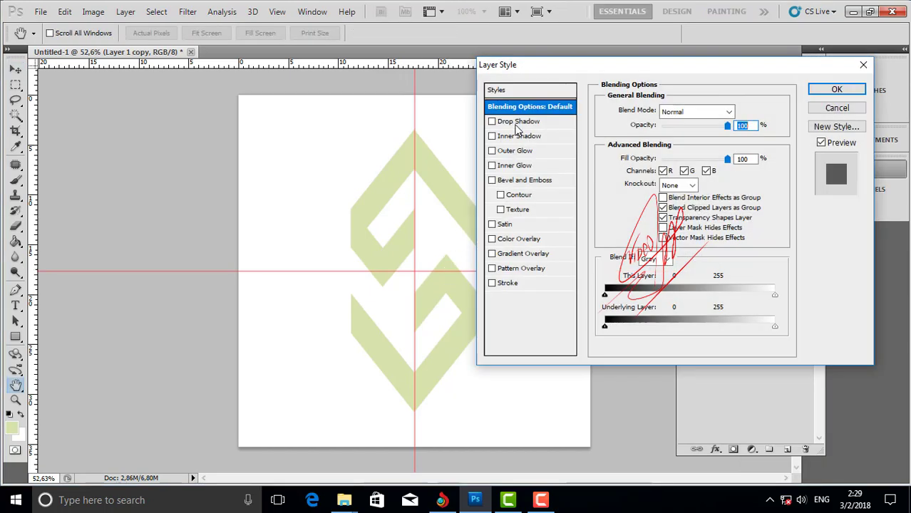
pyautogui.click(499, 90)
pyautogui.click(670, 104)
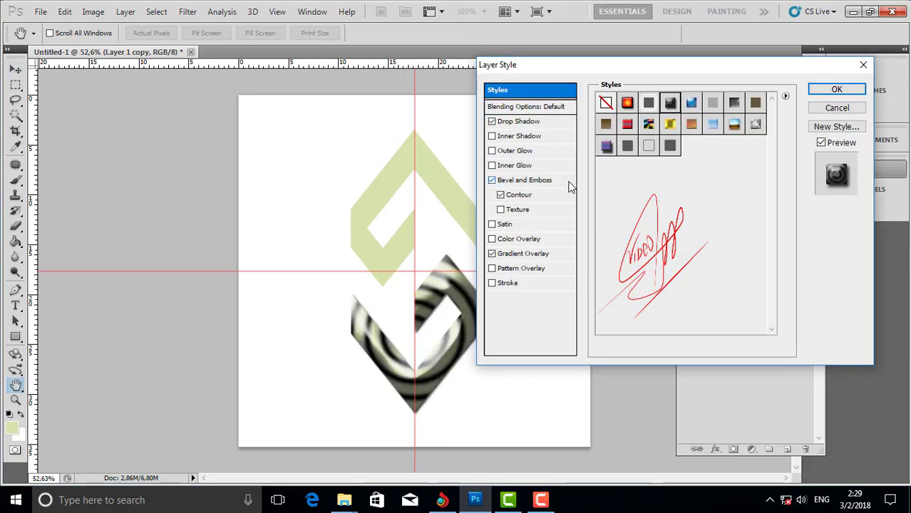
# - Compare the style with its effects toggled, leaving Bevel and Emboss off and Gradient Overlay on
pyautogui.click(492, 254)
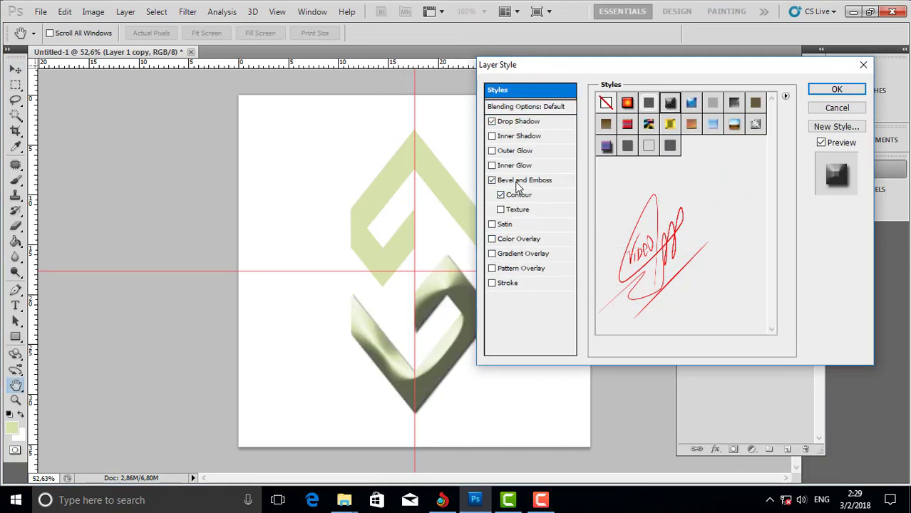
pyautogui.click(491, 180)
pyautogui.click(492, 180)
pyautogui.click(492, 180)
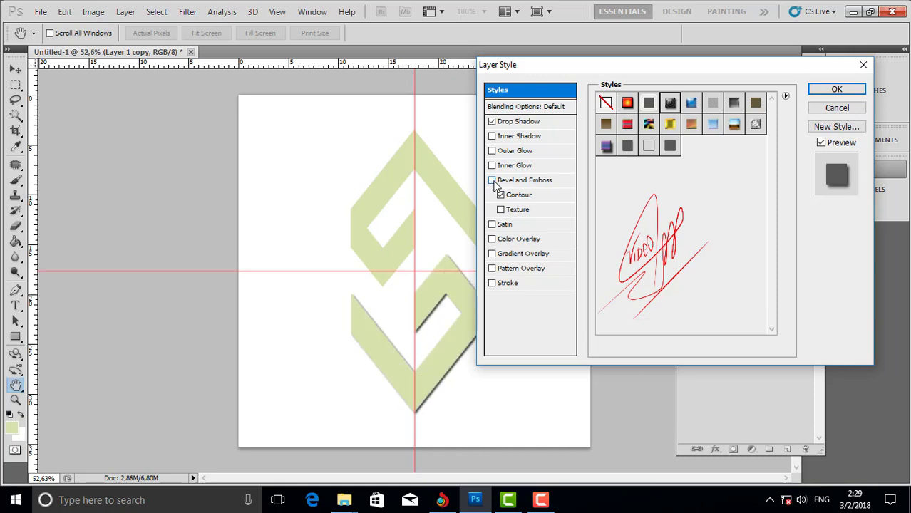
pyautogui.click(492, 180)
pyautogui.click(492, 181)
pyautogui.click(492, 254)
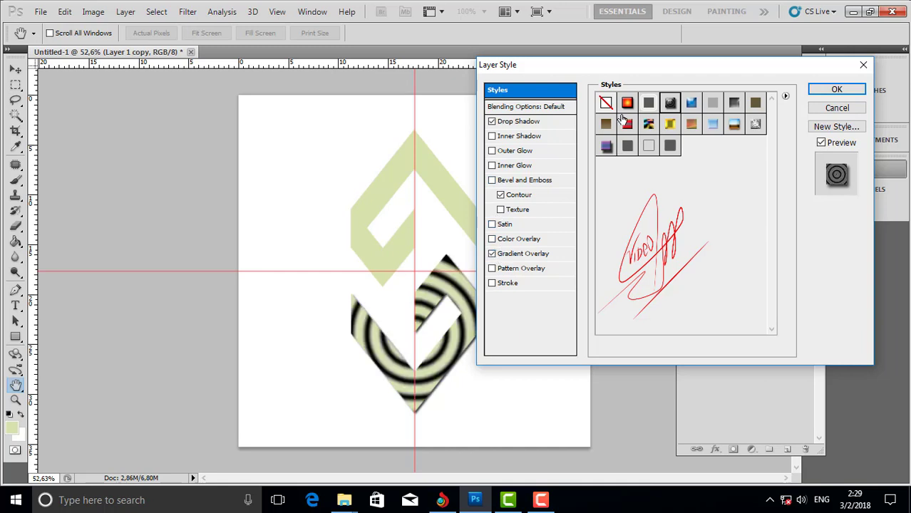
# - Set the gradient overlay to Foreground to Transparent, apply the layer style and collapse the layer's effects list
pyautogui.click(538, 256)
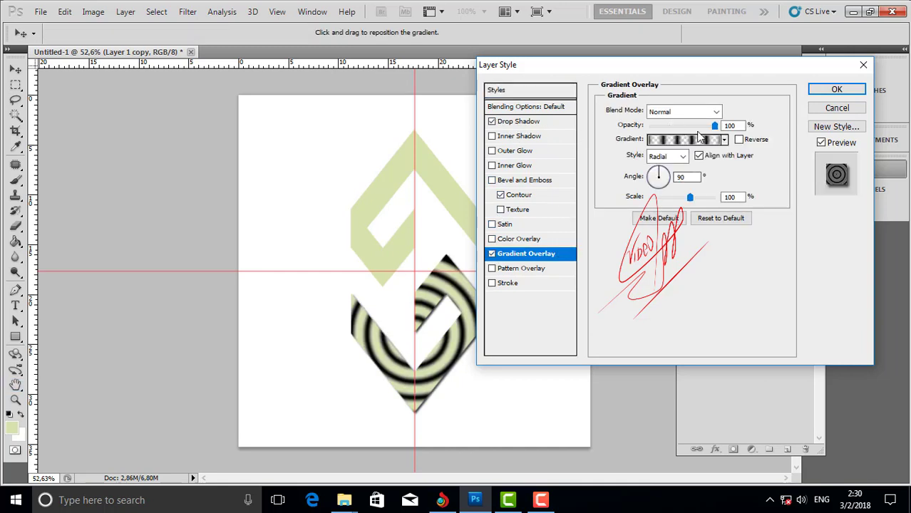
pyautogui.click(725, 140)
pyautogui.click(629, 167)
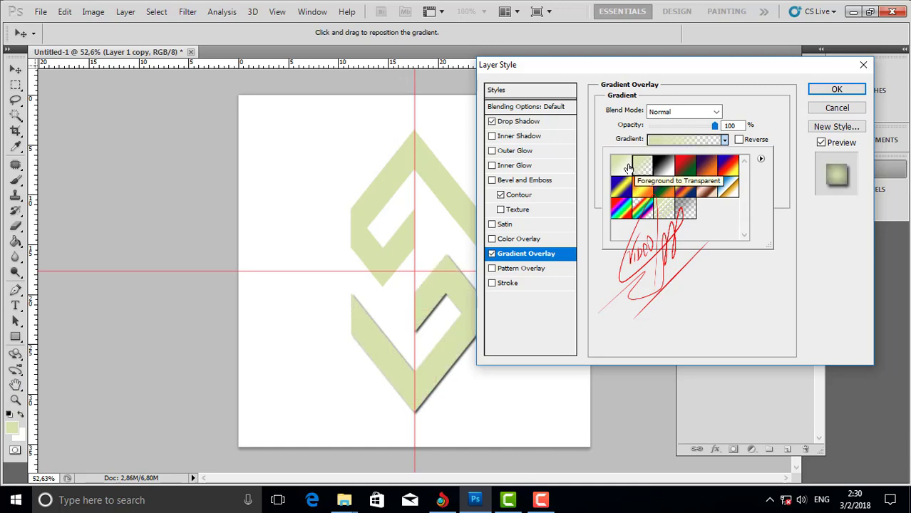
pyautogui.click(633, 168)
pyautogui.click(663, 167)
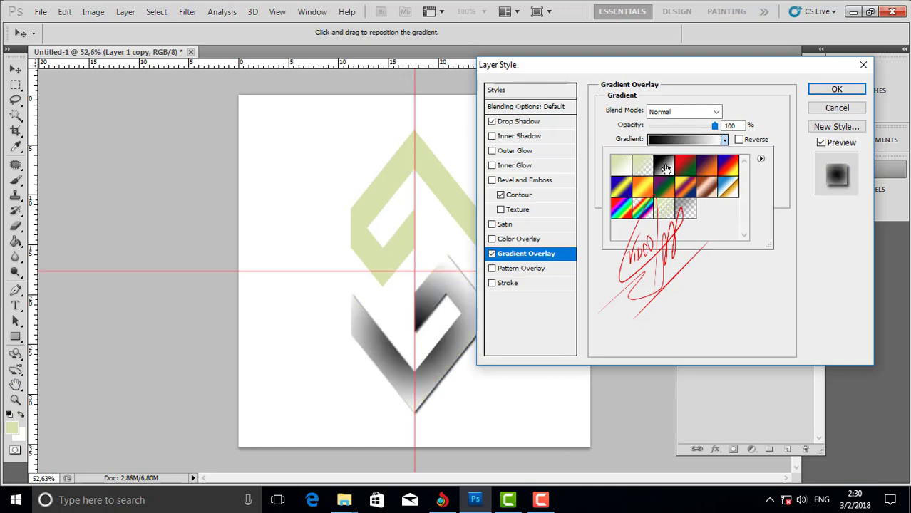
pyautogui.click(640, 167)
pyautogui.click(836, 89)
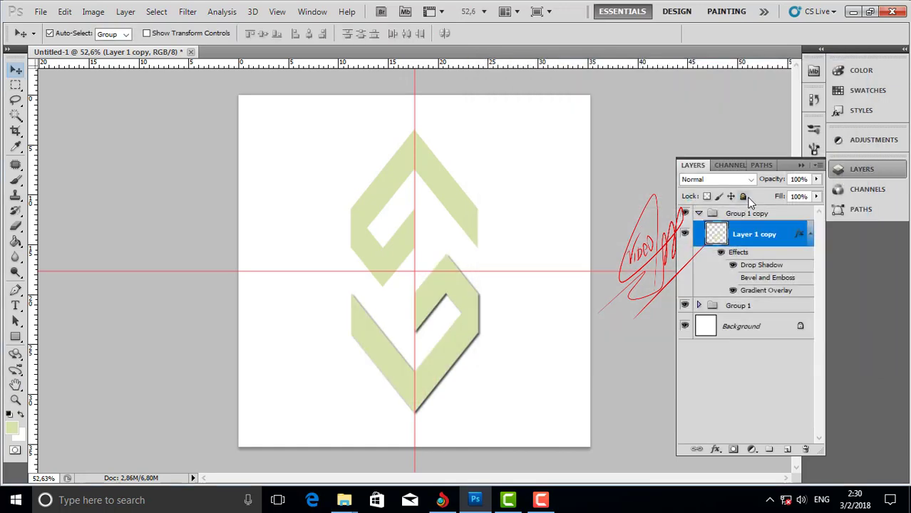
pyautogui.click(810, 238)
pyautogui.scroll(3, 476, 315)
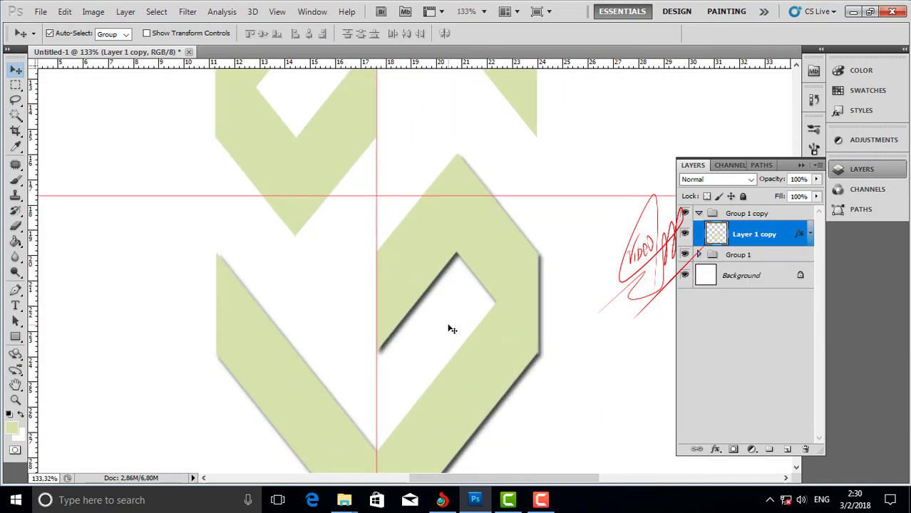
pyautogui.scroll(-5, 472, 329)
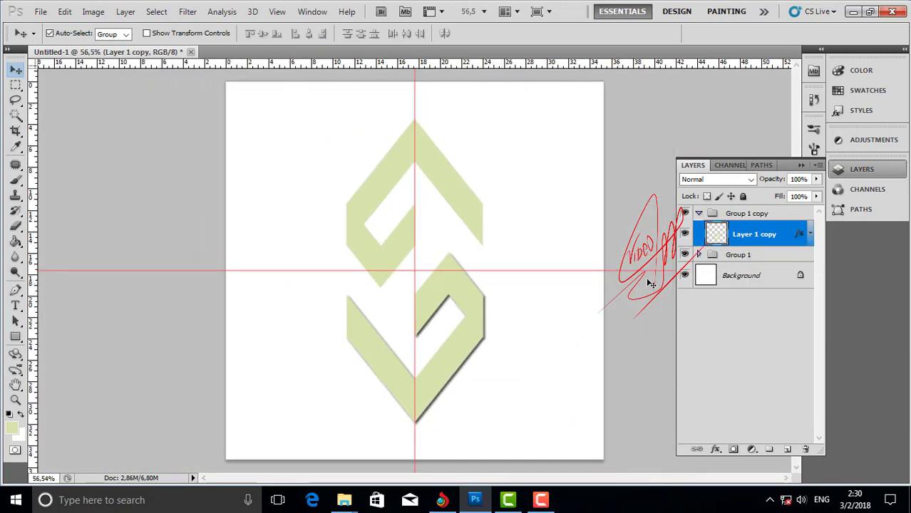
# - Duplicate Group 1, then hide and collapse the original group
pyautogui.press('alt')
pyautogui.click(701, 255)
pyautogui.click(741, 284)
pyautogui.moveTo(715, 258); pyautogui.dragTo(787, 449)
pyautogui.click(699, 255)
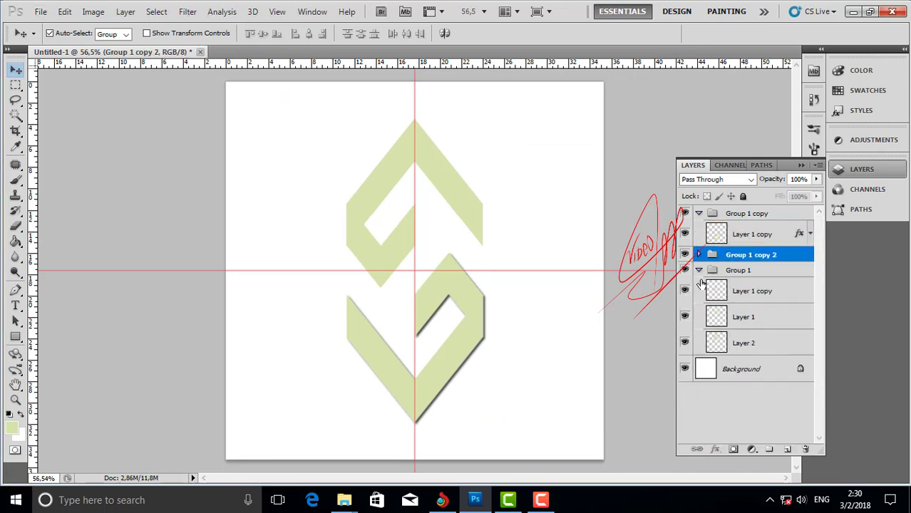
pyautogui.click(700, 271)
# - Merge Layer 1 copy, Layer 1 and Layer 2 inside Group 1 copy 2 into a single layer
pyautogui.click(700, 255)
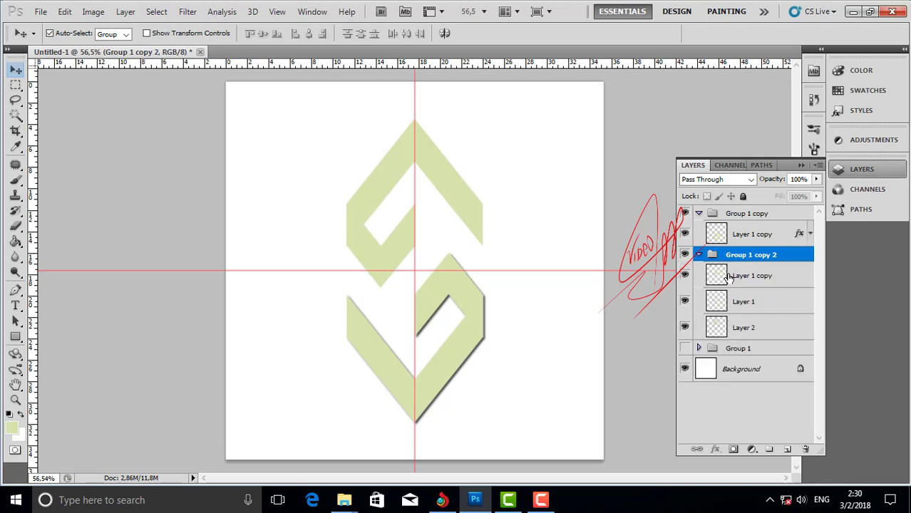
pyautogui.click(726, 276)
pyautogui.keyDown('shift'); pyautogui.click(752, 335); pyautogui.keyUp('shift')
pyautogui.hotkey('ctrl', 'e')
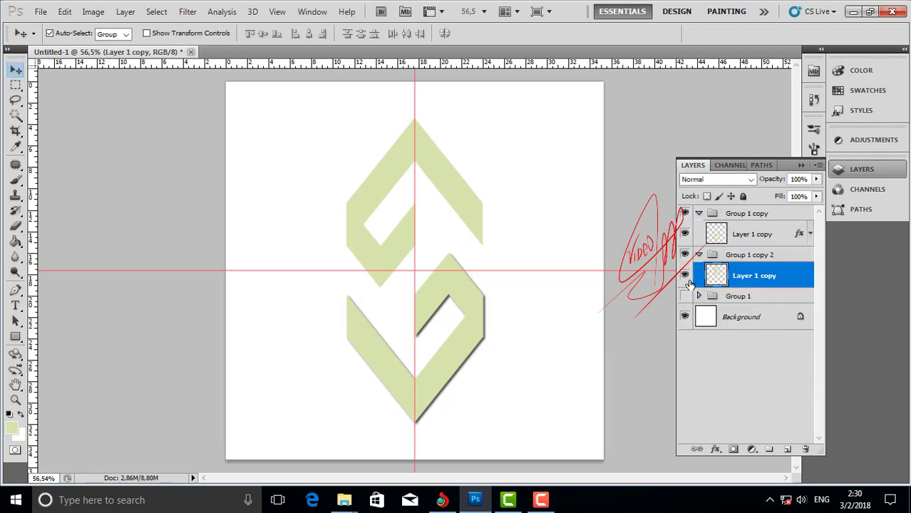
# - Copy the layer effects from the layer in Group 1 copy onto the merged layer in Group 1 copy 2
pyautogui.click(768, 235)
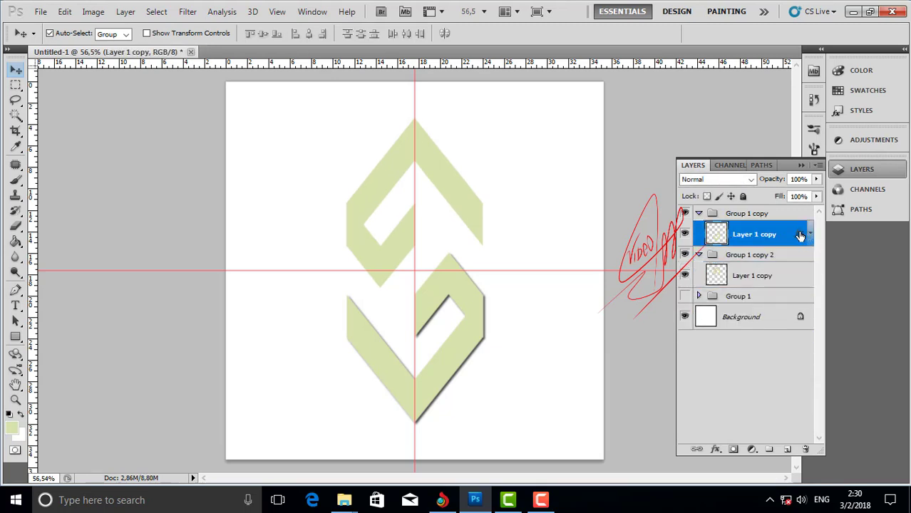
pyautogui.moveTo(799, 235); pyautogui.dragTo(797, 277)
pyautogui.click(810, 275)
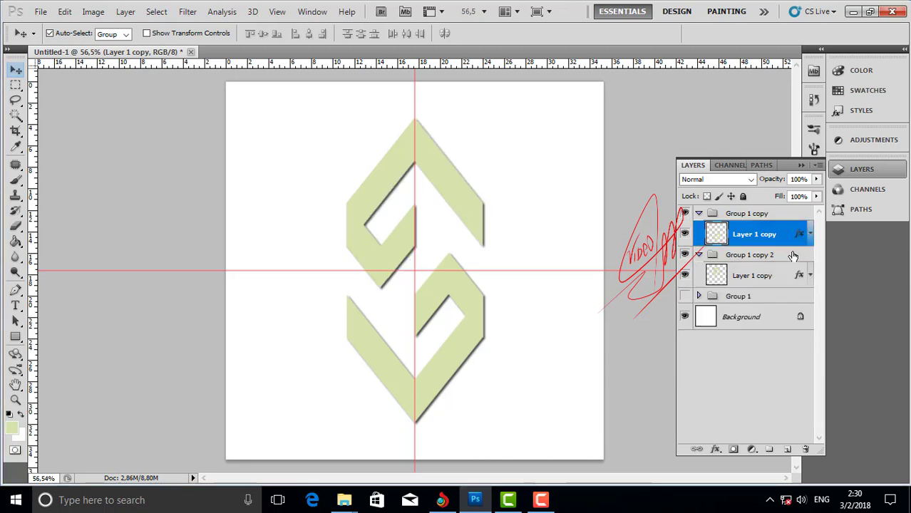
# - Create a new layer directly above Background and fill it with a dark grey background colour
pyautogui.click(717, 317)
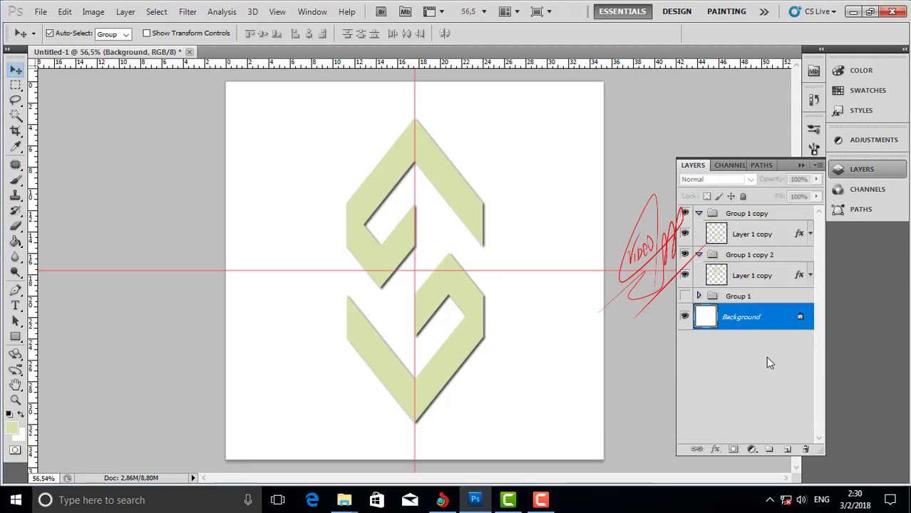
pyautogui.click(787, 449)
pyautogui.click(19, 433)
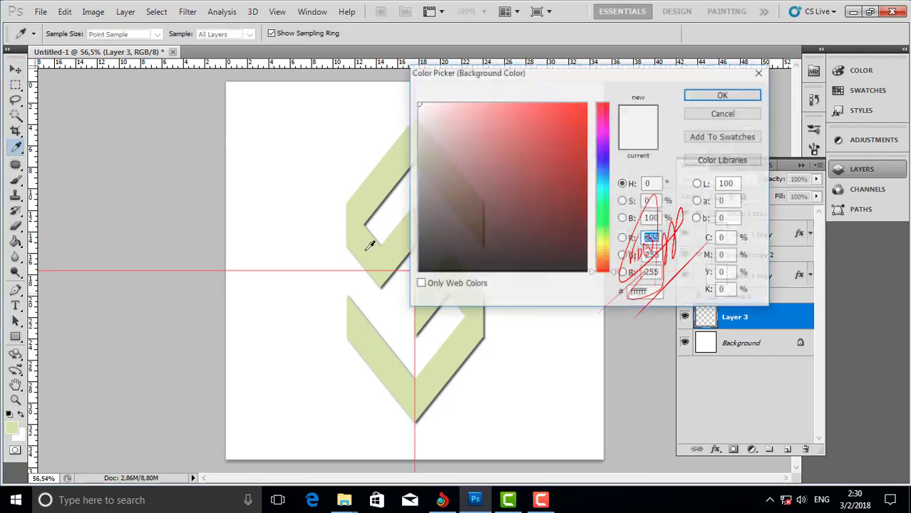
pyautogui.moveTo(428, 193); pyautogui.dragTo(432, 212)
pyautogui.press('Return')
pyautogui.press('v')
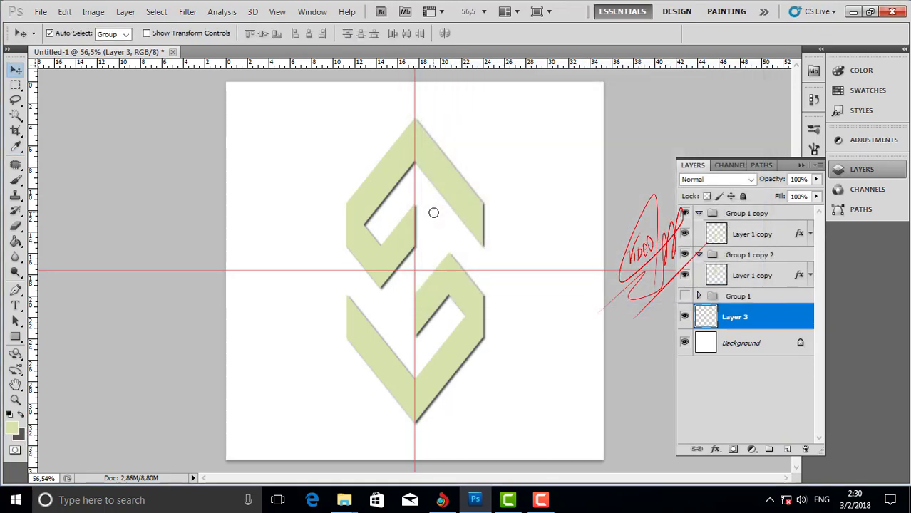
pyautogui.hotkey('ctrl', 'BackSpace')
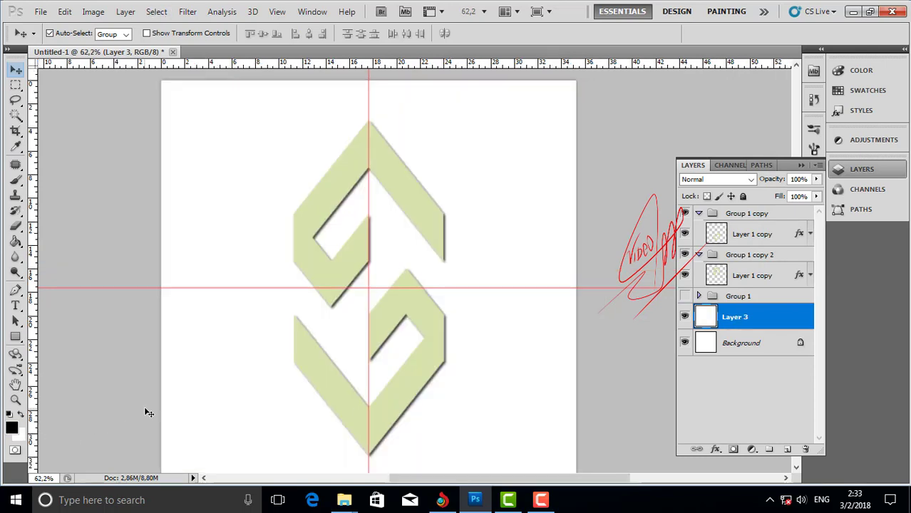
# - Fill Layer 3 with black, and refill it with the grey background colour #777070
pyautogui.press('x')
pyautogui.hotkey('ctrl', 'BackSpace')
pyautogui.click(20, 435)
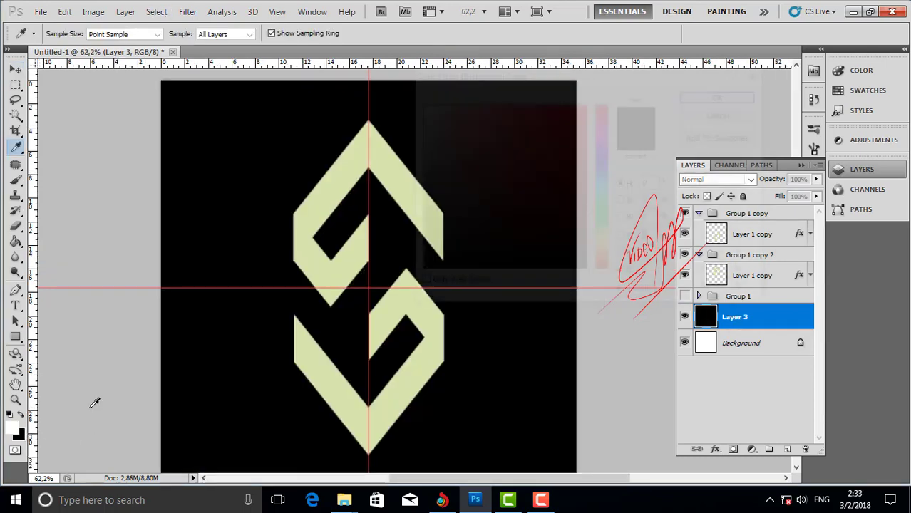
pyautogui.click(428, 193)
pyautogui.press('Return')
pyautogui.hotkey('ctrl', 'BackSpace')
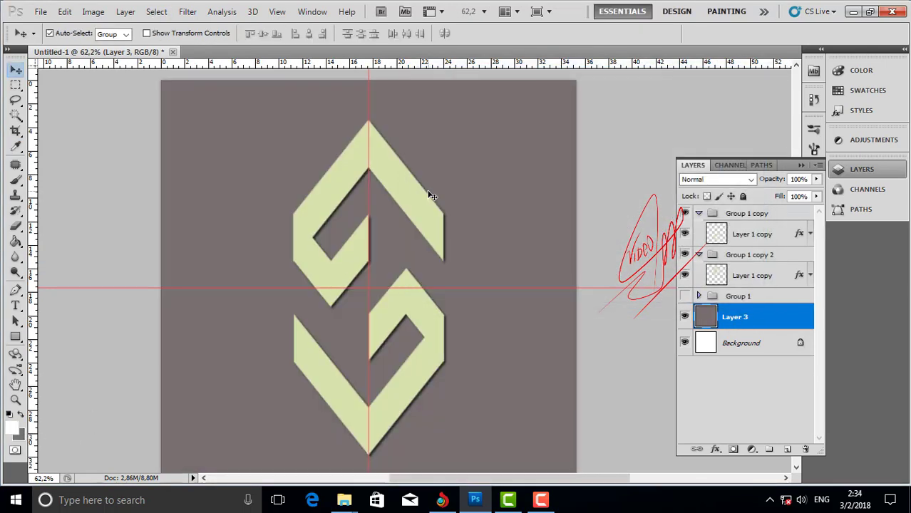
# - Darken the grey background colour and refill Layer 3 with it
pyautogui.click(19, 435)
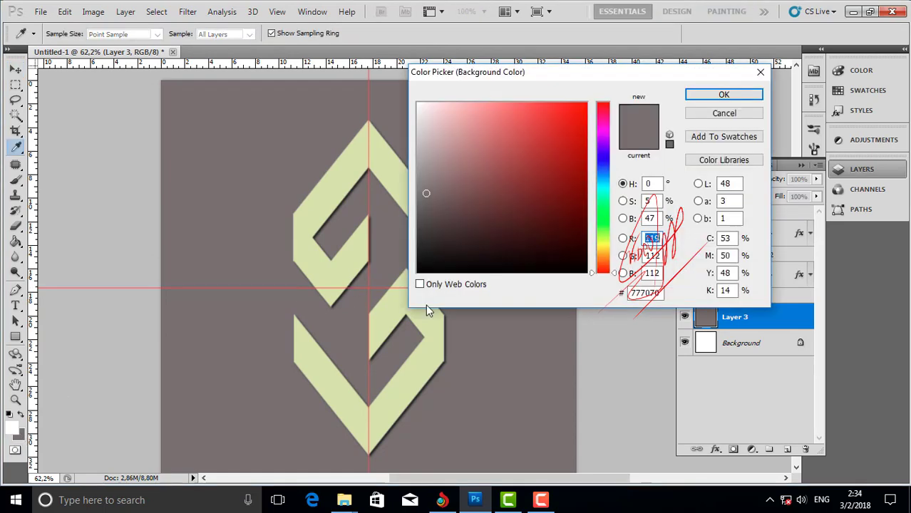
pyautogui.click(428, 225)
pyautogui.press('Return')
pyautogui.hotkey('ctrl', 'BackSpace')
pyautogui.scroll(3, 424, 277)
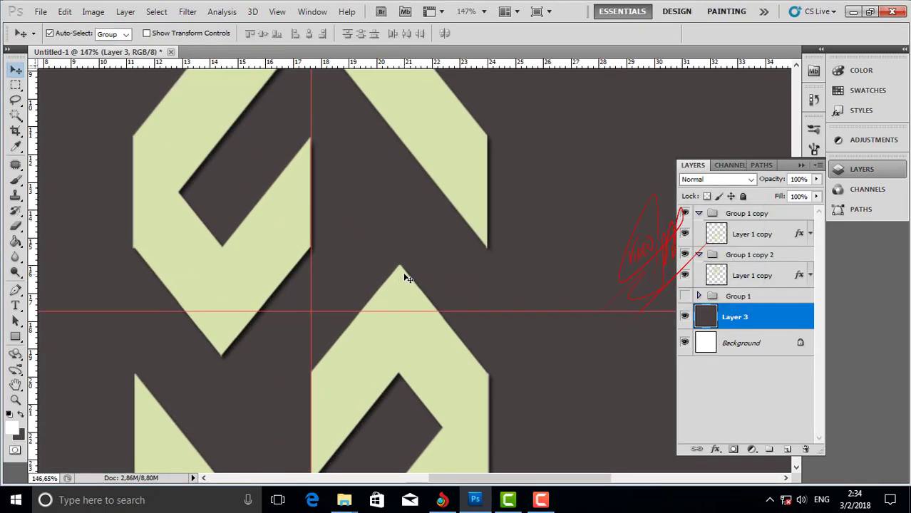
pyautogui.scroll(-5, 407, 275)
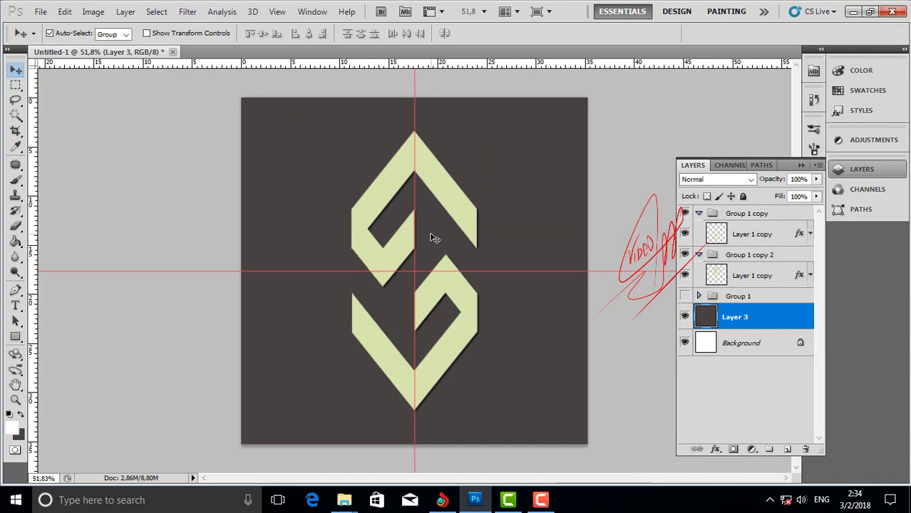
# - Pick a muted teal background colour with a hue of 185° and fill Layer 3 with it
pyautogui.click(19, 435)
pyautogui.click(603, 186)
pyautogui.click(454, 104)
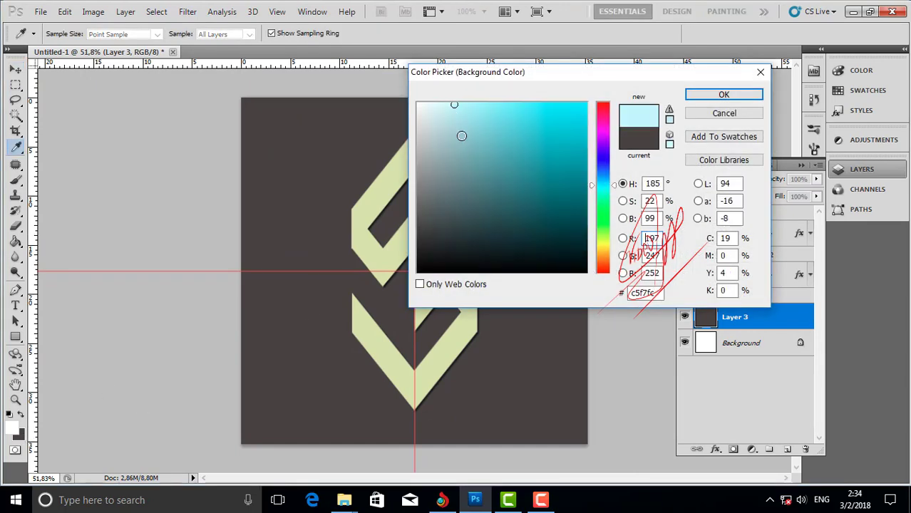
pyautogui.click(447, 105)
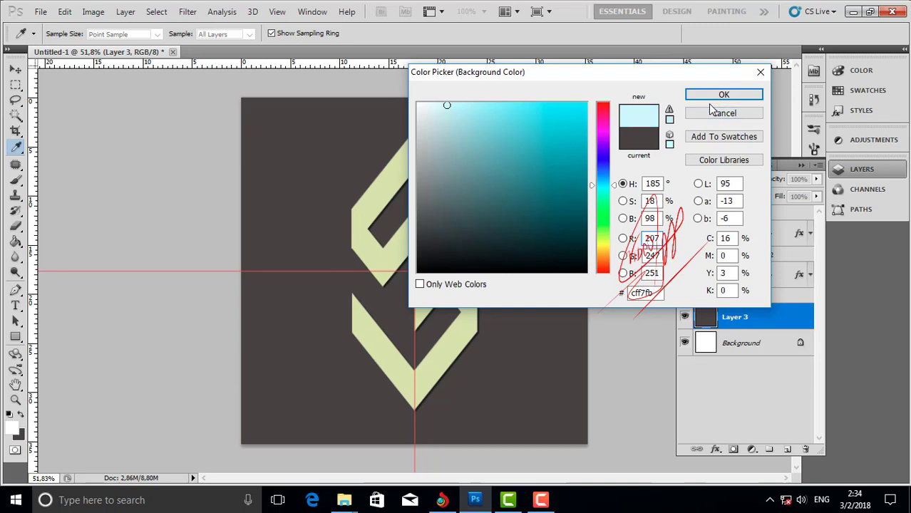
pyautogui.click(458, 162)
pyautogui.click(734, 91)
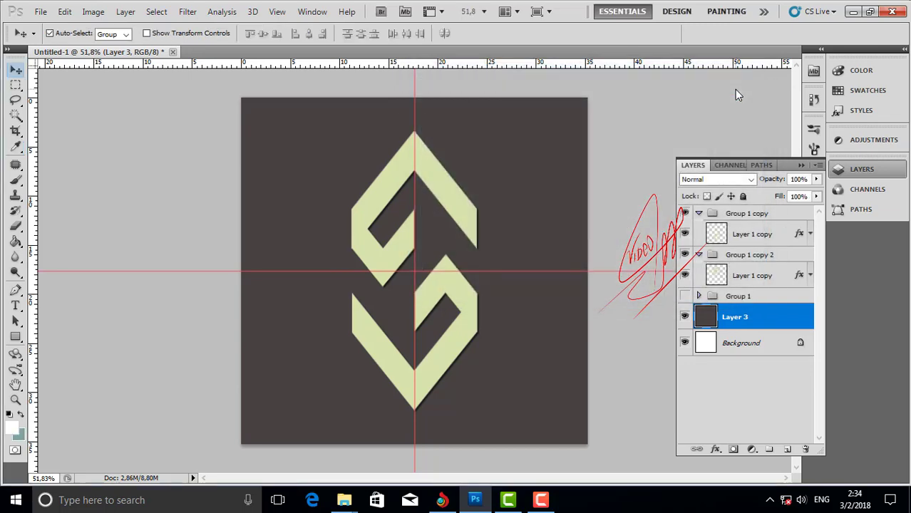
pyautogui.hotkey('ctrl', 'BackSpace')
pyautogui.scroll(3, 460, 271)
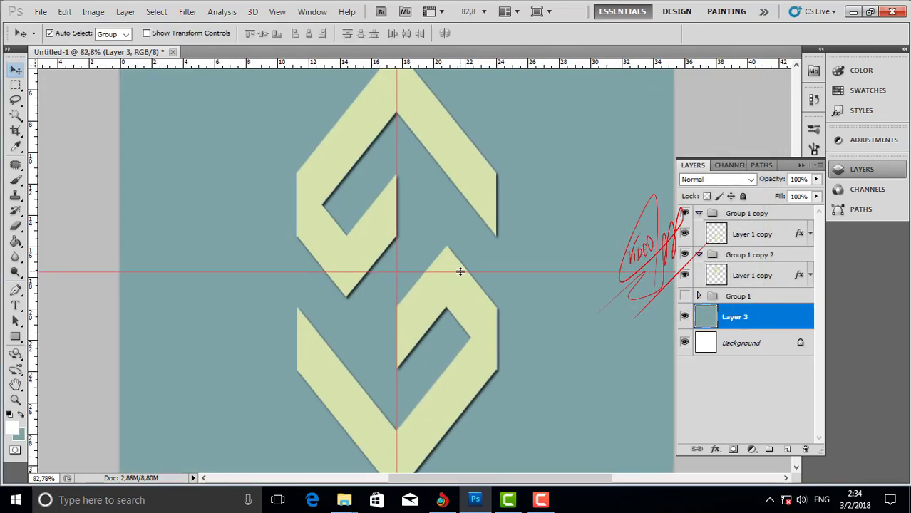
pyautogui.scroll(-2, 460, 271)
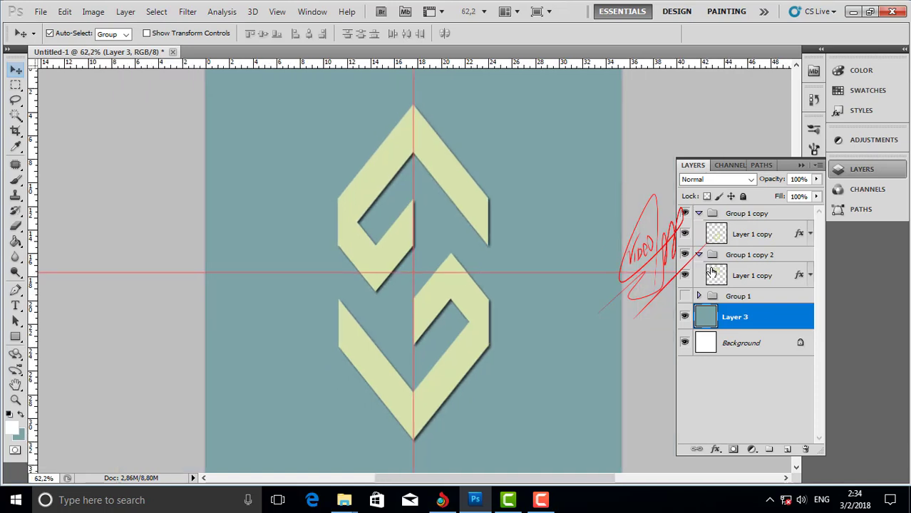
# - Try Outer Glow and Inner Shadow on the layer in Group 1 copy, and close its layer style without keeping them
pyautogui.rightClick(768, 239)
pyautogui.click(684, 189)
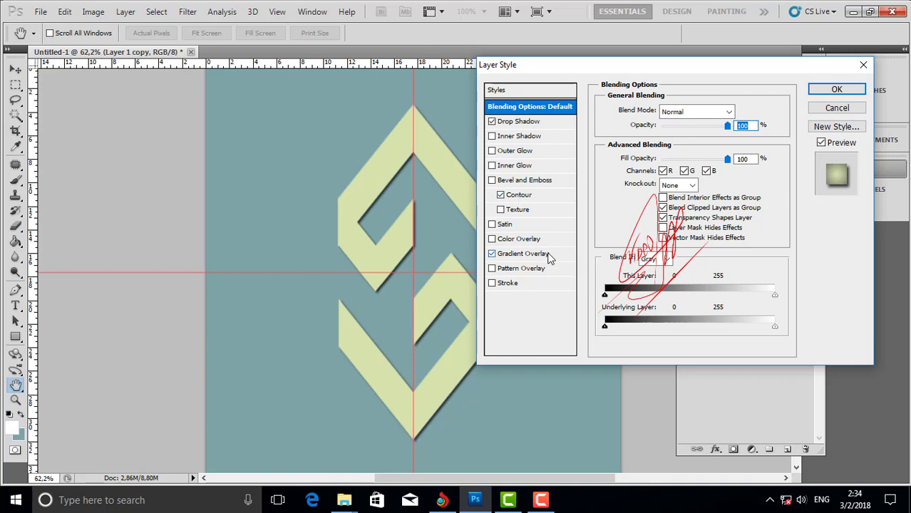
pyautogui.click(528, 254)
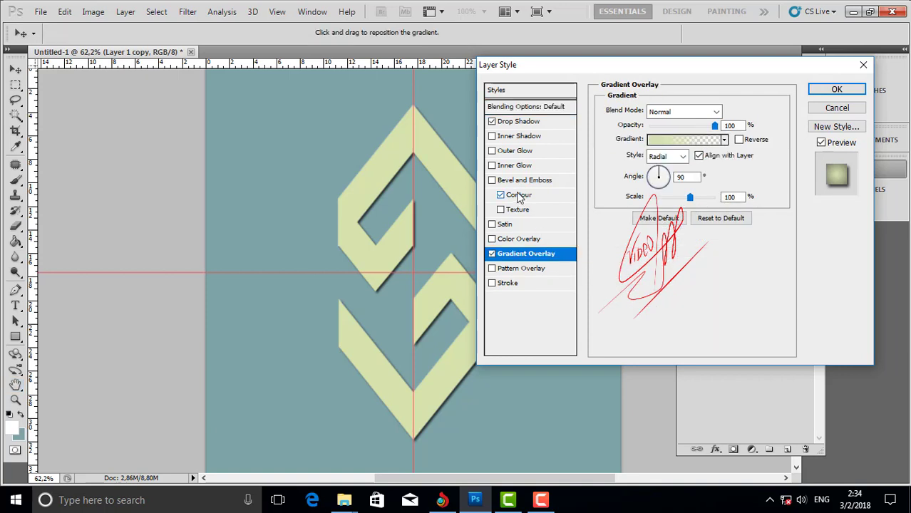
pyautogui.click(511, 153)
pyautogui.click(492, 151)
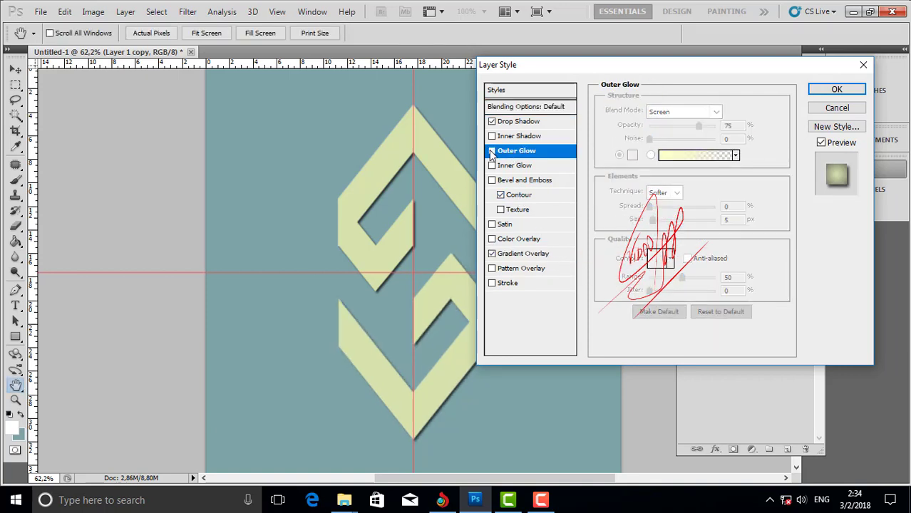
pyautogui.click(492, 151)
pyautogui.click(492, 150)
pyautogui.click(492, 136)
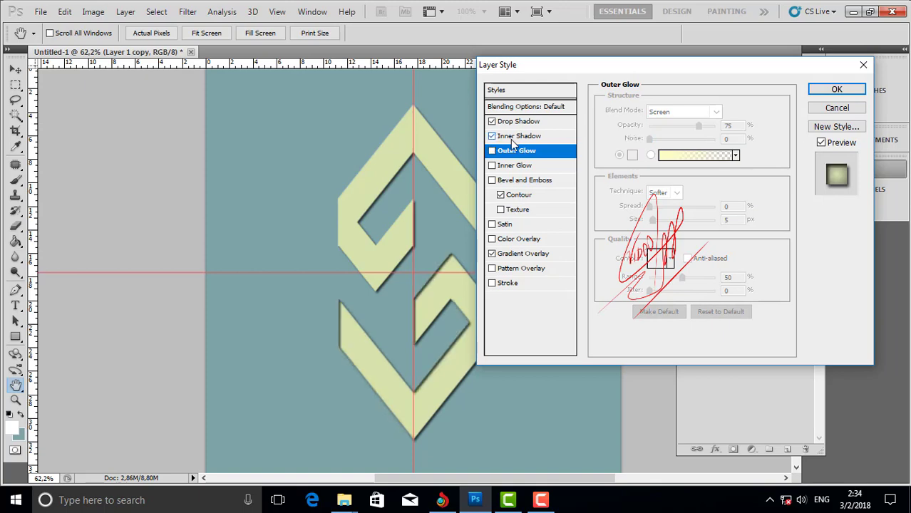
pyautogui.click(512, 135)
pyautogui.click(737, 113)
# - Set the gradient overlay of the layer in Group 1 copy to the red-to-green preset and apply the layer style
pyautogui.rightClick(747, 206)
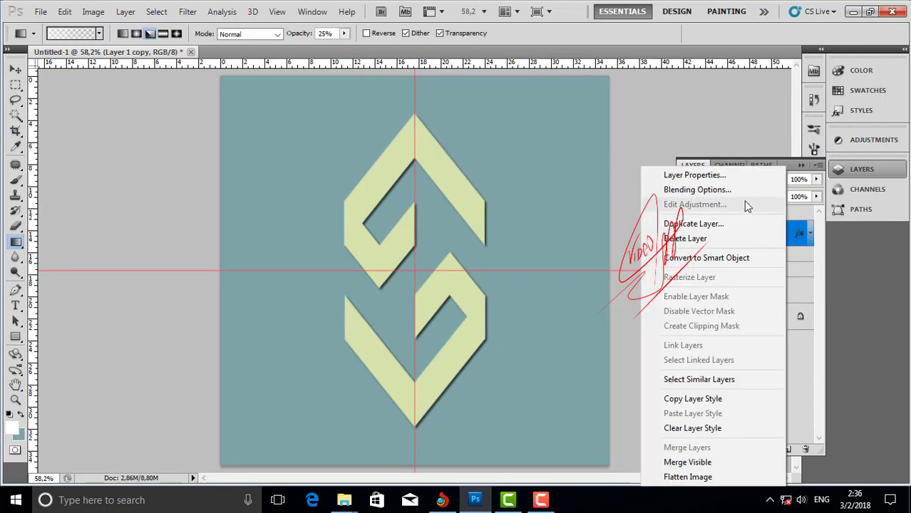
pyautogui.click(702, 190)
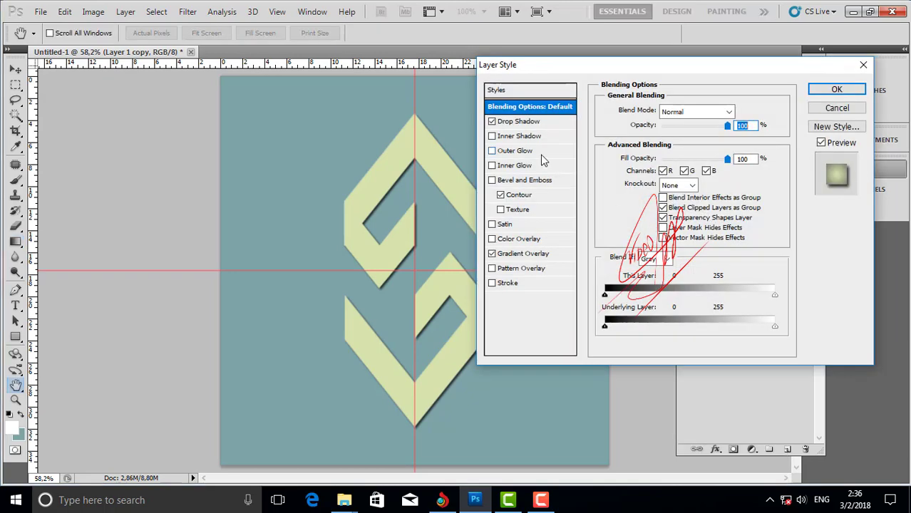
pyautogui.click(525, 255)
pyautogui.click(725, 140)
pyautogui.click(666, 170)
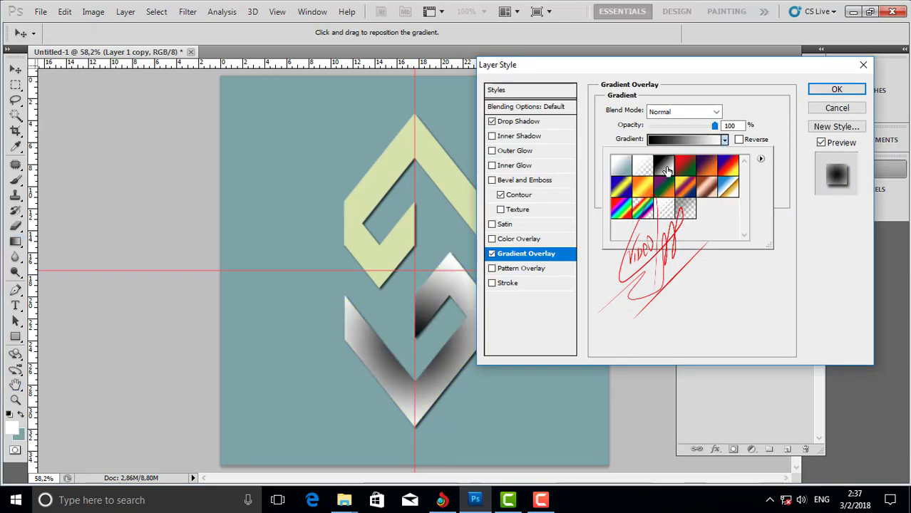
pyautogui.click(678, 170)
pyautogui.click(837, 89)
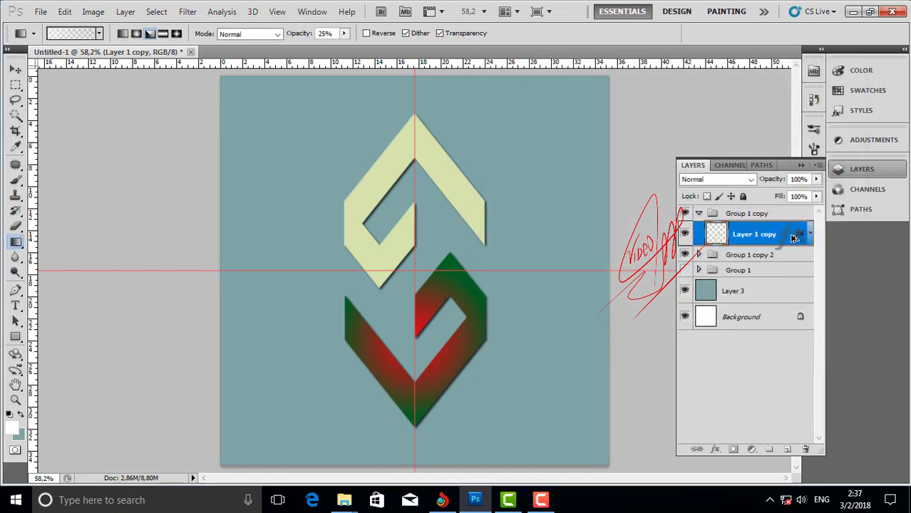
# - Copy the red-to-green layer style onto the layer in Group 1 copy 2 and collapse both groups
pyautogui.click(701, 258)
pyautogui.click(699, 255)
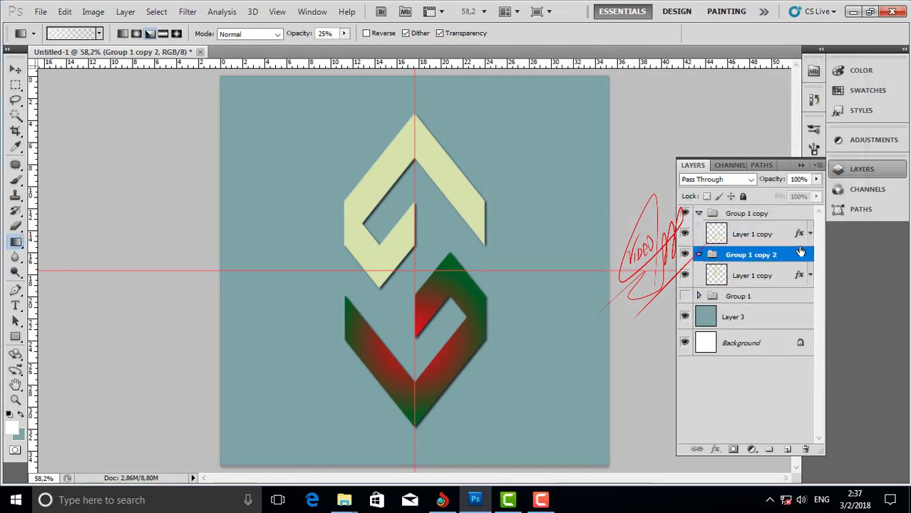
pyautogui.click(800, 237)
pyautogui.moveTo(800, 237); pyautogui.dragTo(745, 280)
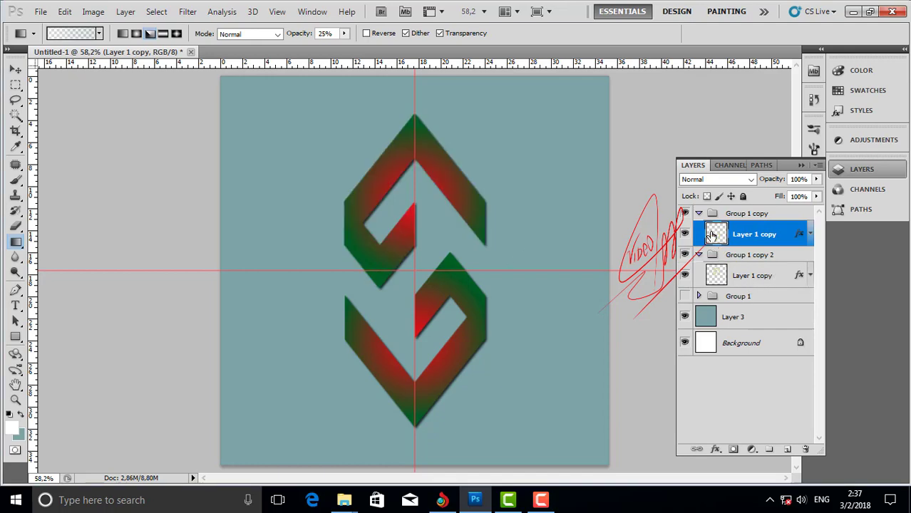
pyautogui.click(699, 213)
pyautogui.click(698, 229)
# - Scale Group 1 copy and Group 1 copy 2 up together about their centre until the logo nearly fills the canvas height
pyautogui.scroll(3, 443, 244)
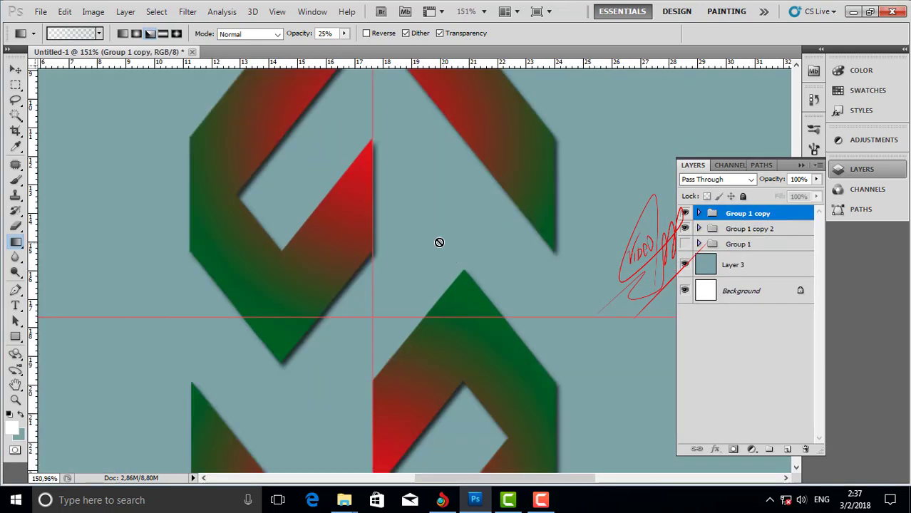
pyautogui.scroll(2, 436, 242)
pyautogui.scroll(-2, 380, 348)
pyautogui.click(15, 69)
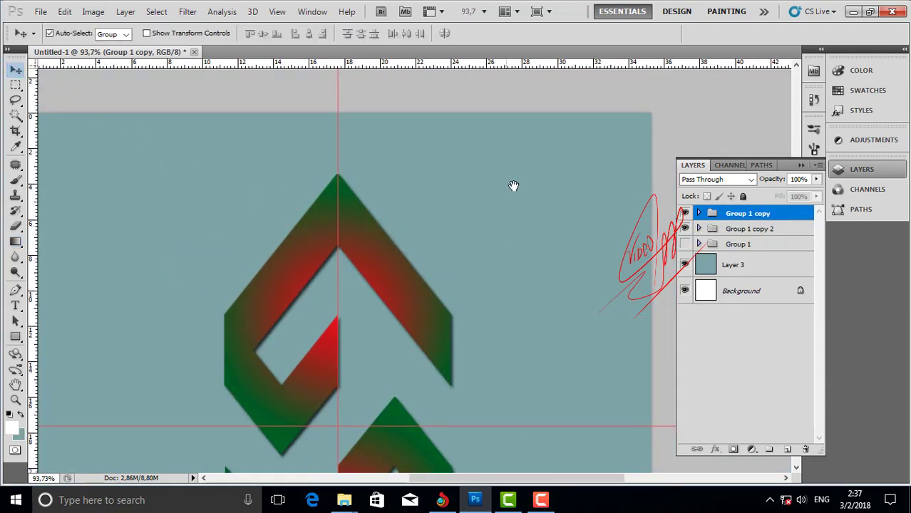
pyautogui.scroll(-2, 514, 187)
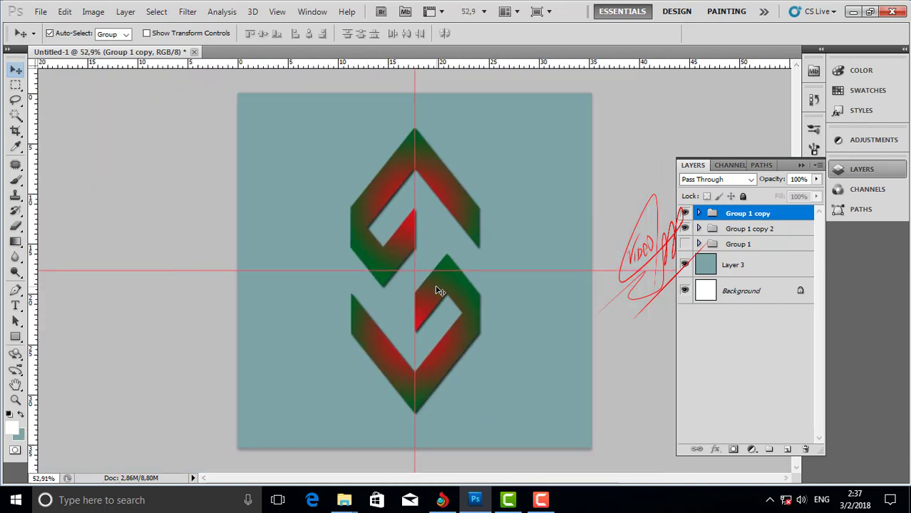
pyautogui.keyDown('ctrl'); pyautogui.click(749, 228); pyautogui.keyUp('ctrl')
pyautogui.hotkey('ctrl', 't')
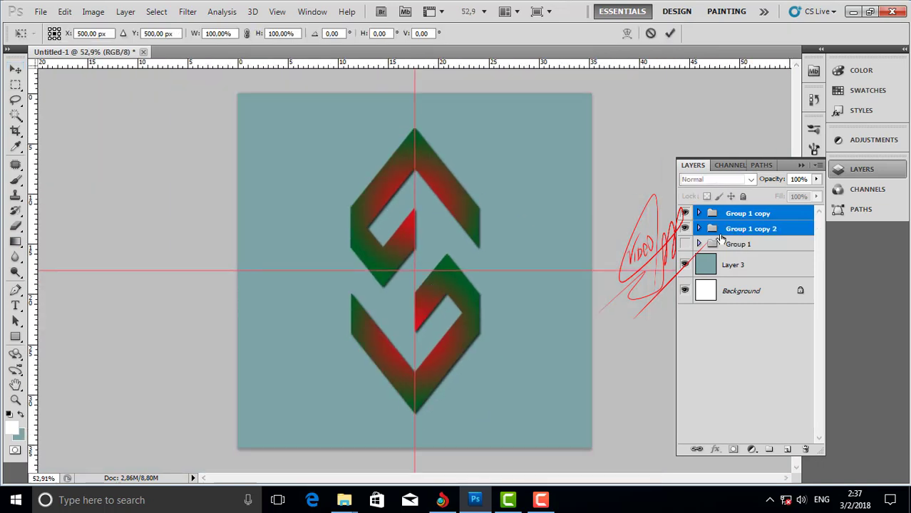
pyautogui.moveTo(478, 412); pyautogui.dragTo(517, 416)
pyautogui.press('Return')
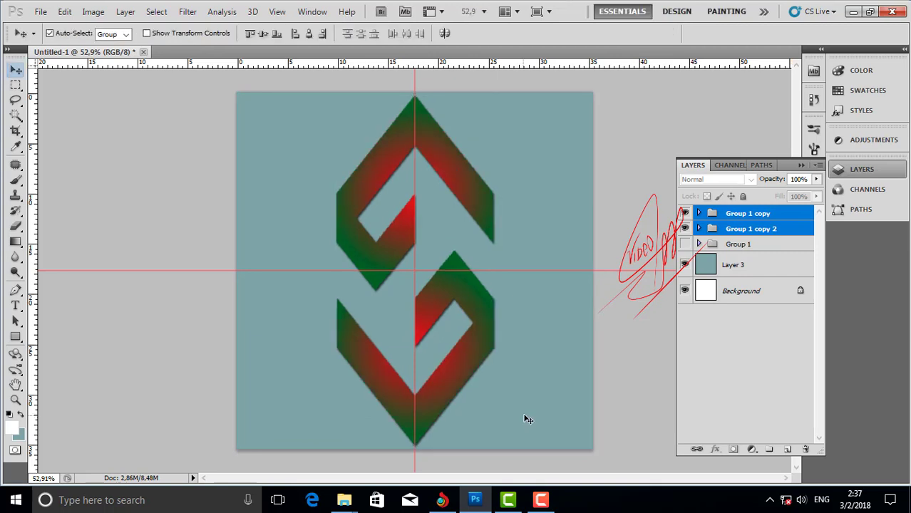
# - Add the text "LOGO" in the Ethnocentric font on a new layer above the logo groups
pyautogui.scroll(1, 524, 419)
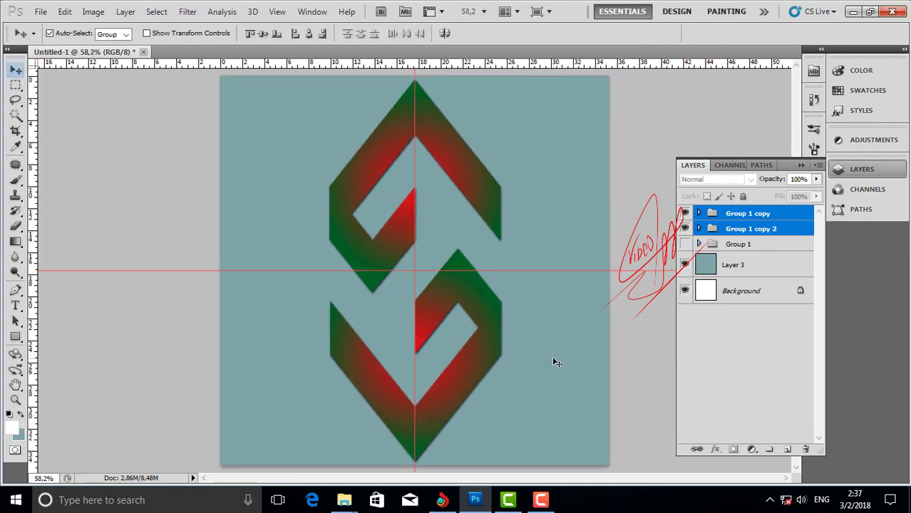
pyautogui.click(775, 213)
pyautogui.click(787, 449)
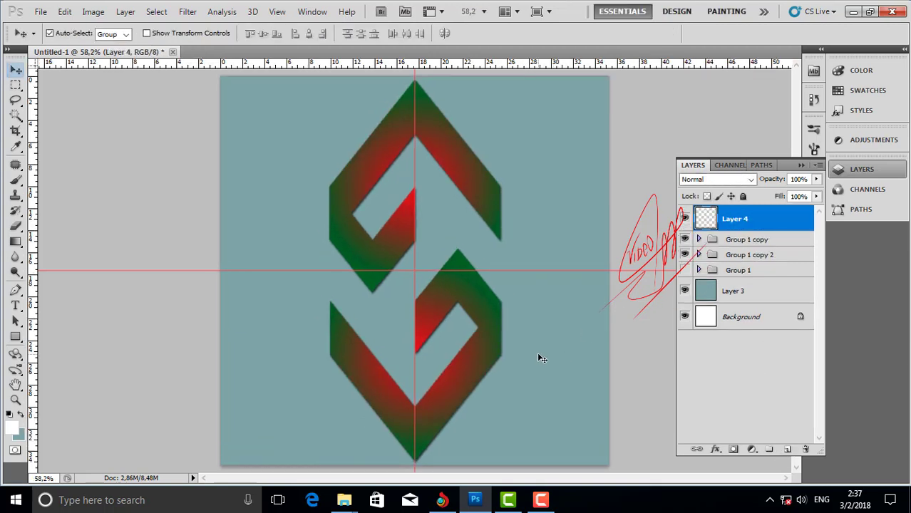
pyautogui.press('t')
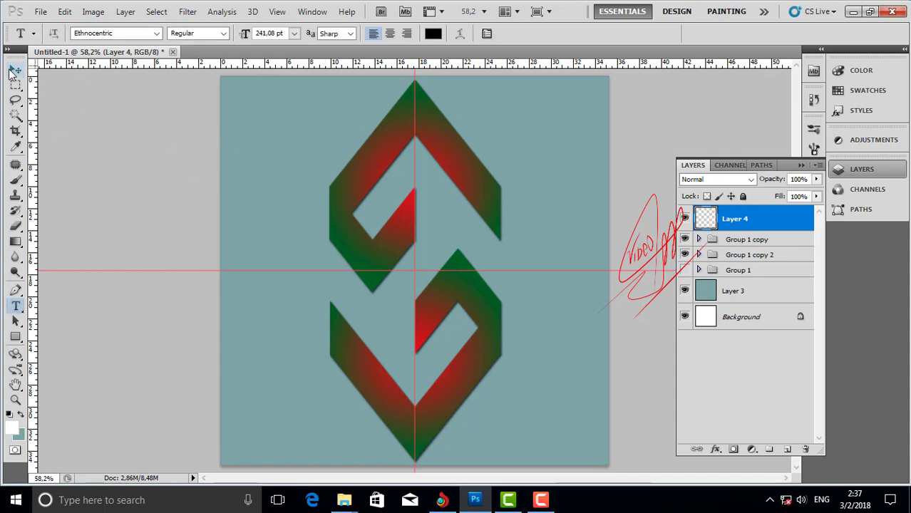
pyautogui.click(268, 175)
pyautogui.write('LO')
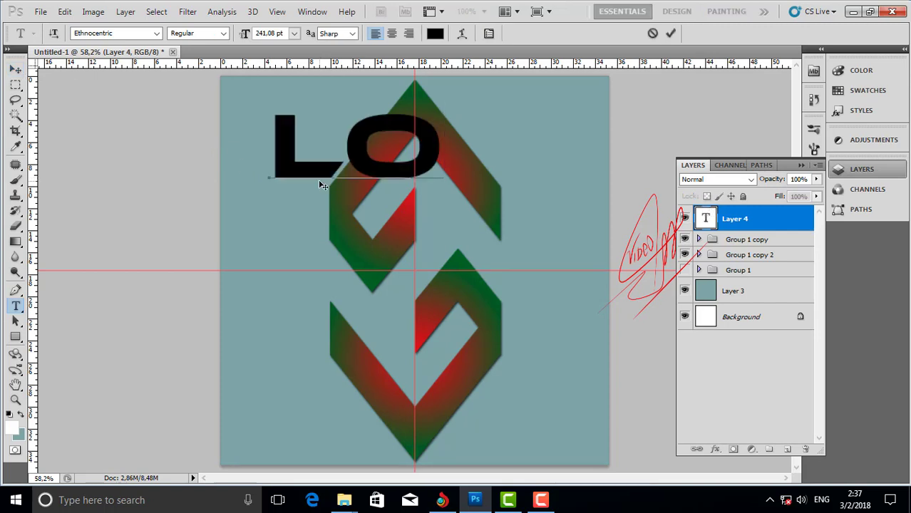
pyautogui.press('BackSpace')
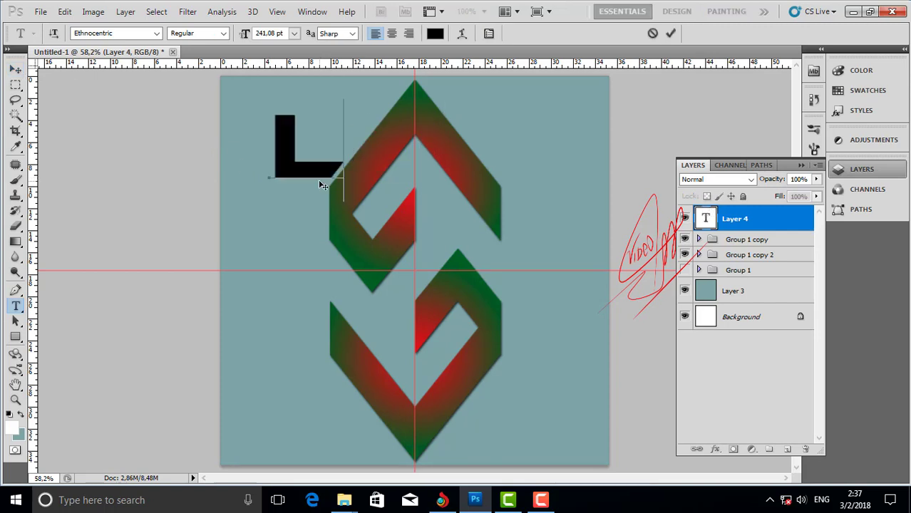
pyautogui.write('OGO')
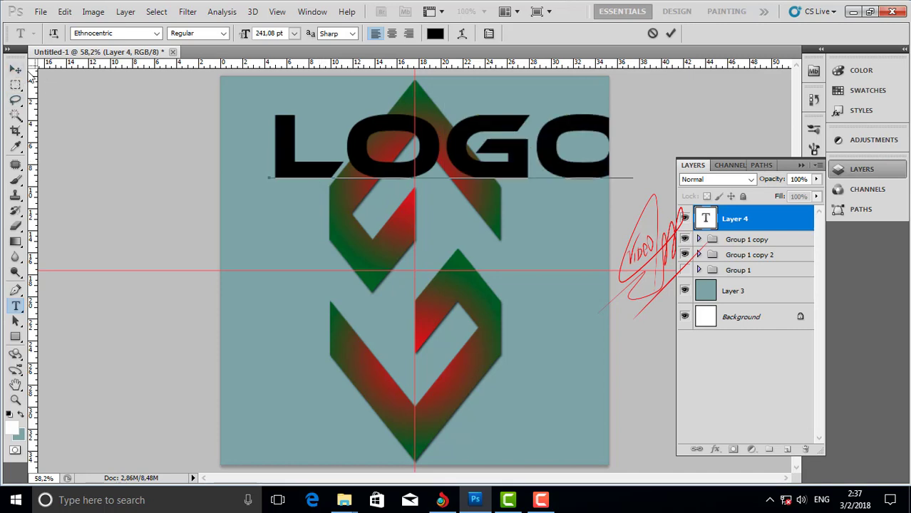
pyautogui.click(15, 68)
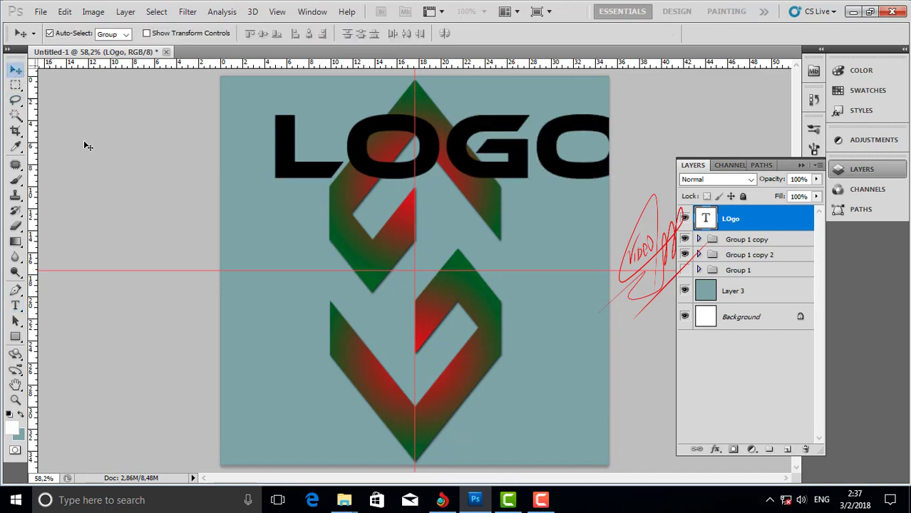
# - Scale the LOGO text down to fit within the canvas width and place it over the logo's lower half
pyautogui.hotkey('ctrl', 't')
pyautogui.scroll(-2, 327, 243)
pyautogui.moveTo(547, 215); pyautogui.dragTo(527, 214)
pyautogui.moveTo(470, 196); pyautogui.dragTo(391, 126)
pyautogui.press('Return')
# - Change the colour of the LOGO text to bright red
pyautogui.press('t')
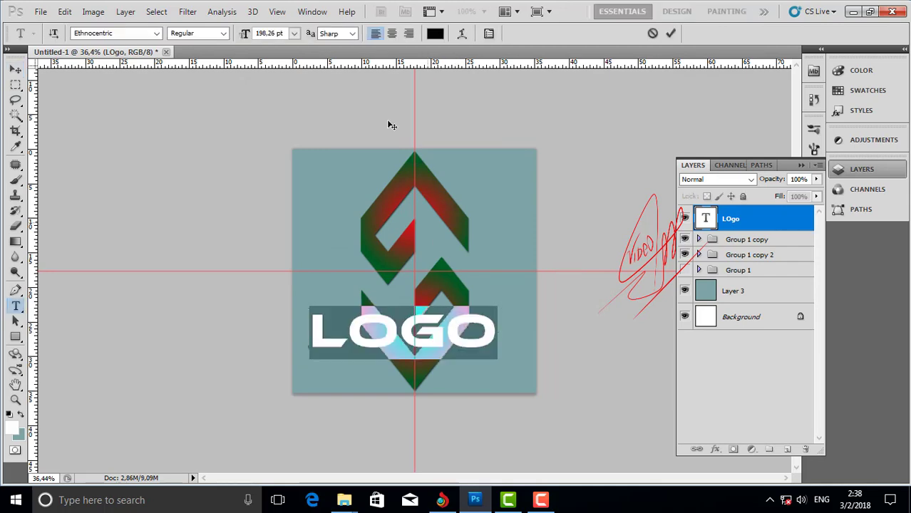
pyautogui.click(435, 35)
pyautogui.click(421, 110)
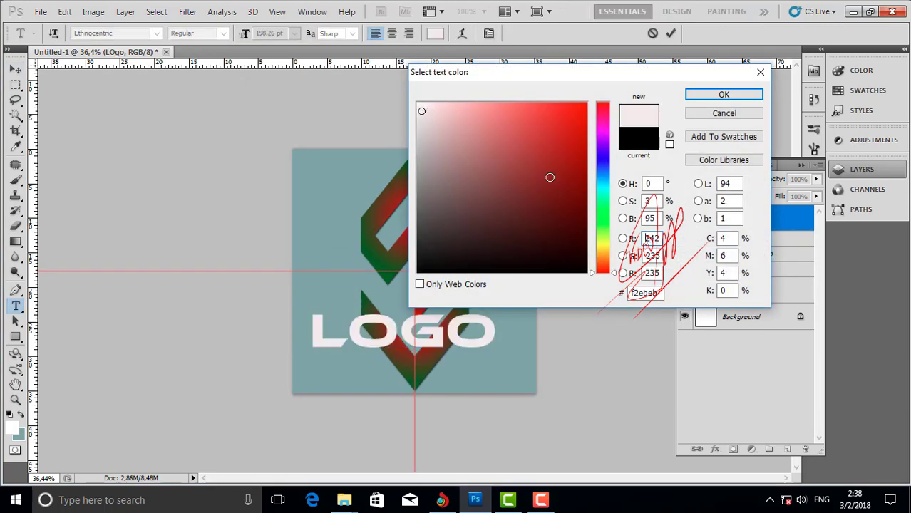
pyautogui.click(599, 177)
pyautogui.click(477, 113)
pyautogui.click(517, 109)
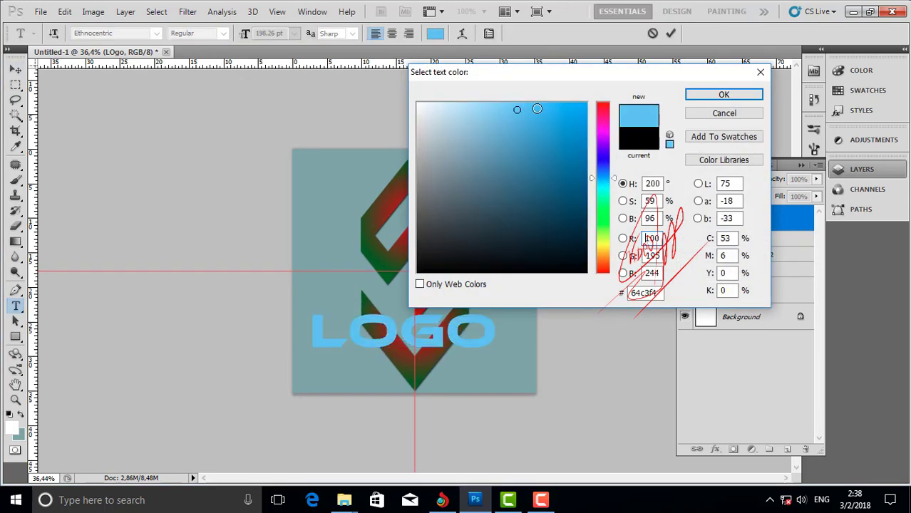
pyautogui.click(542, 167)
pyautogui.click(499, 201)
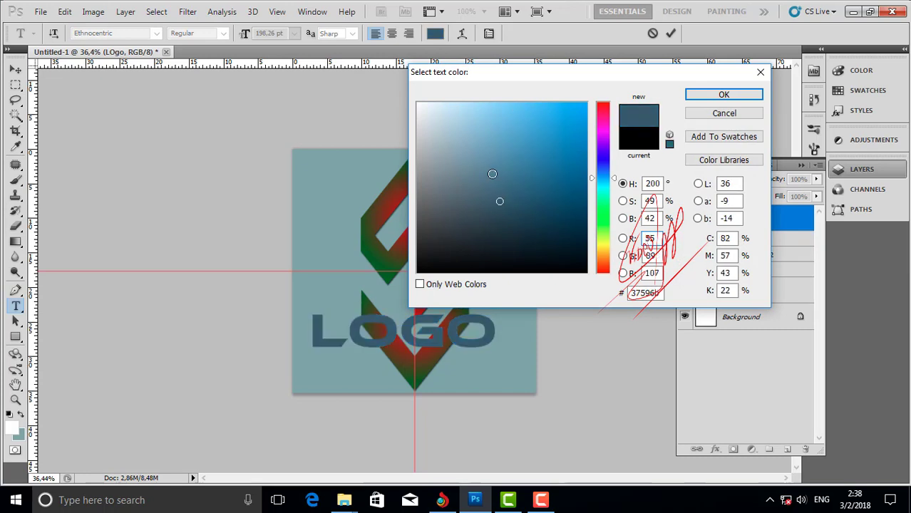
pyautogui.click(519, 163)
pyautogui.click(542, 167)
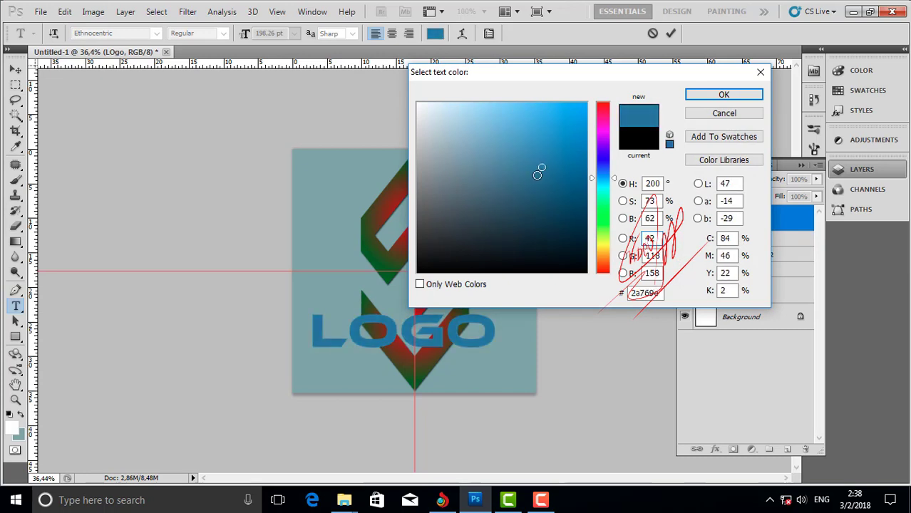
pyautogui.click(602, 208)
pyautogui.click(523, 153)
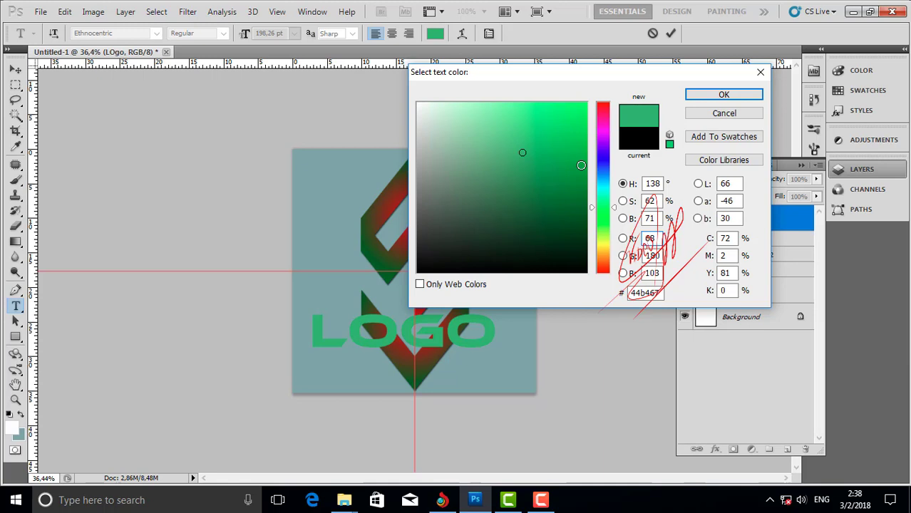
pyautogui.click(603, 121)
pyautogui.click(605, 107)
pyautogui.click(565, 106)
pyautogui.click(514, 107)
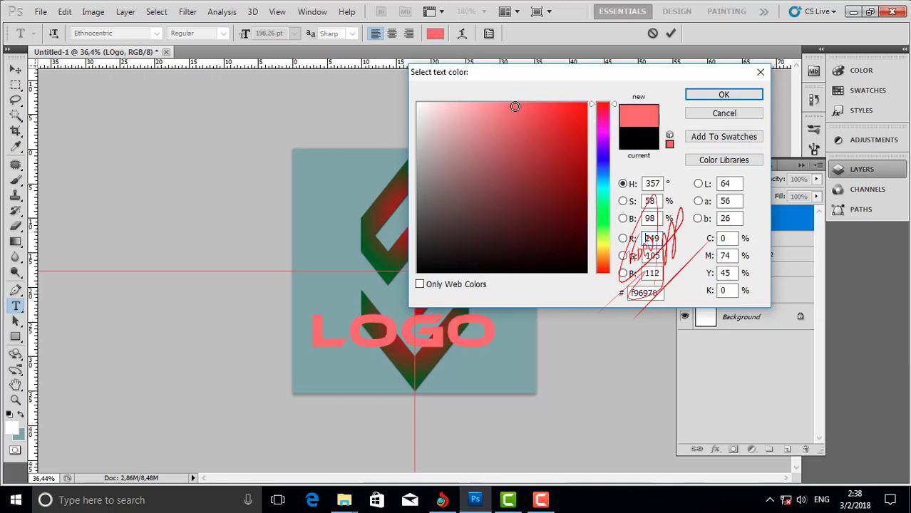
pyautogui.click(579, 105)
pyautogui.click(724, 94)
pyautogui.click(16, 69)
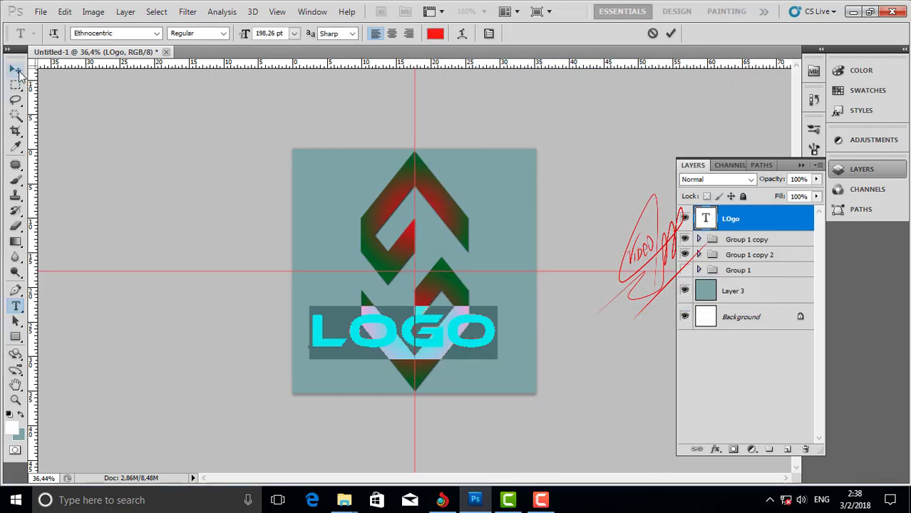
# - Shrink the LOGO text further and place it near the canvas's lower-left corner
pyautogui.hotkey('ctrl', 't')
pyautogui.moveTo(498, 358); pyautogui.dragTo(402, 369)
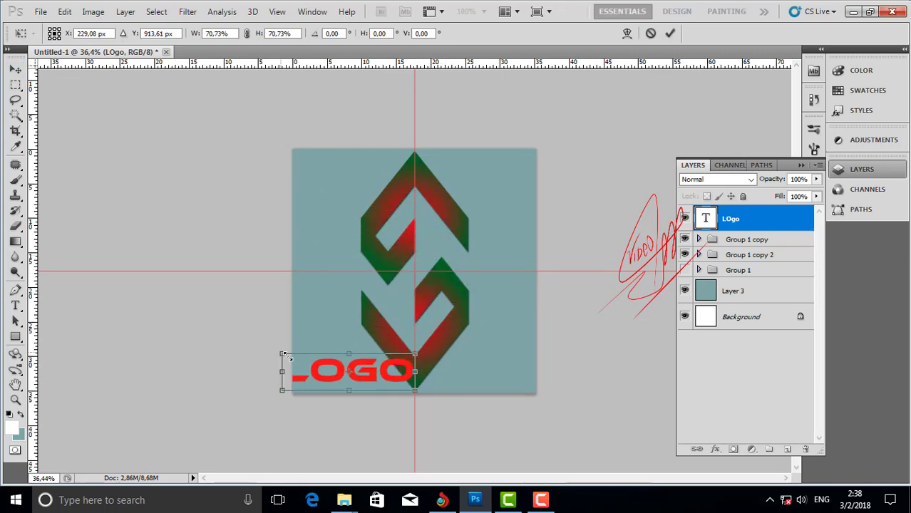
pyautogui.moveTo(283, 354); pyautogui.dragTo(309, 364)
pyautogui.press('Return')
# - Scale Group 1 copy and Group 1 copy 2 together to about 81% around the canvas centre
pyautogui.click(744, 243)
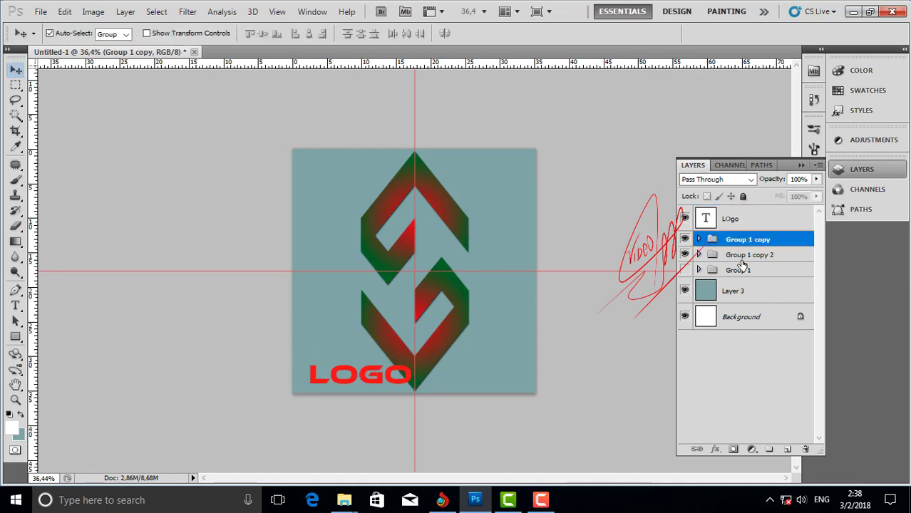
pyautogui.keyDown('shift'); pyautogui.click(740, 259); pyautogui.keyUp('shift')
pyautogui.hotkey('ctrl', 't')
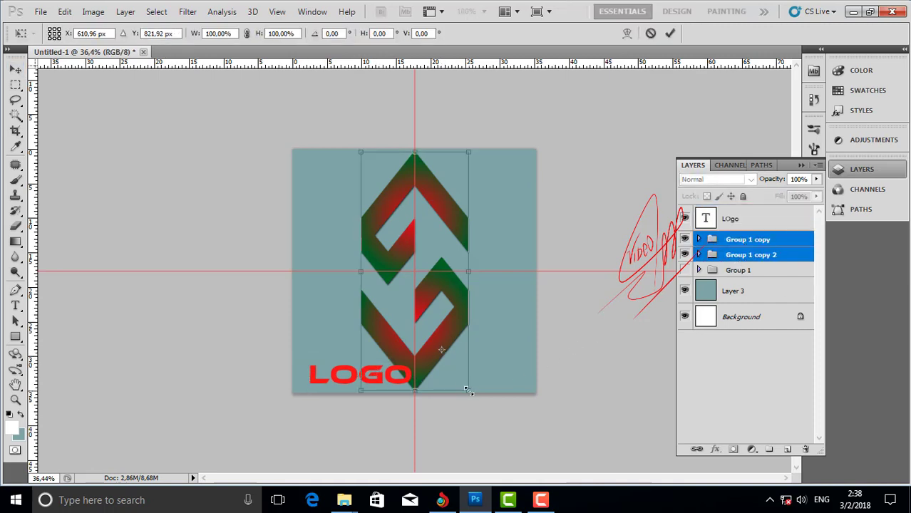
pyautogui.press('Return')
pyautogui.hotkey('ctrl', 't')
pyautogui.moveTo(455, 370); pyautogui.dragTo(463, 347)
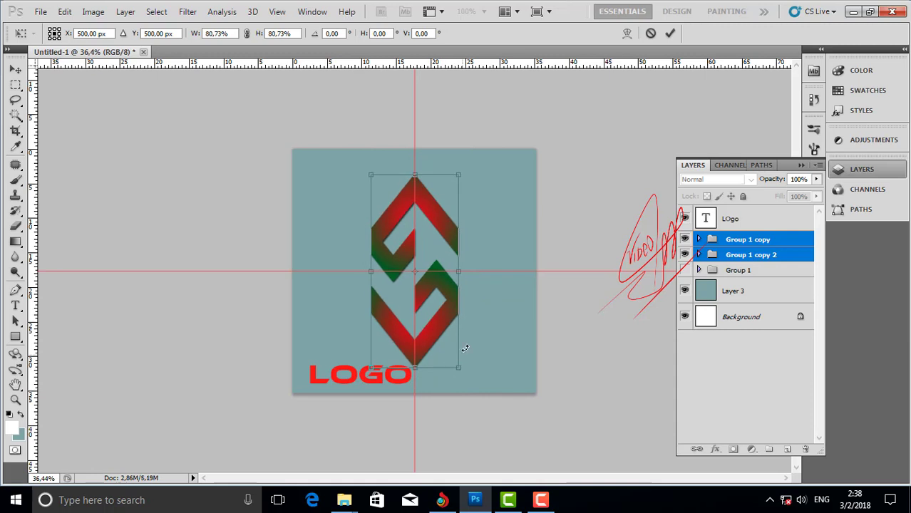
pyautogui.press('Return')
# - Move the LOGO text under the logo's lower tip and roughly centre it on the vertical guide
pyautogui.moveTo(396, 383); pyautogui.dragTo(450, 386)
pyautogui.press('Up')
pyautogui.press('Up')
pyautogui.press('Up')
pyautogui.press('Up')
pyautogui.press('Up')
pyautogui.press('Up')
pyautogui.press('Up')
pyautogui.press('Up')
pyautogui.press('Up')
pyautogui.press('Up')
pyautogui.press('Up')
pyautogui.press('Left')
pyautogui.press('Left')
pyautogui.press('Left')
pyautogui.press('Left')
pyautogui.press('Left')
pyautogui.press('Left')
pyautogui.press('Left')
pyautogui.press('Left')
pyautogui.press('Left')
pyautogui.press('Left')
pyautogui.press('Left')
pyautogui.press('Left')
pyautogui.press('Left')
pyautogui.press('Left')
pyautogui.press('Left')
pyautogui.press('Left')
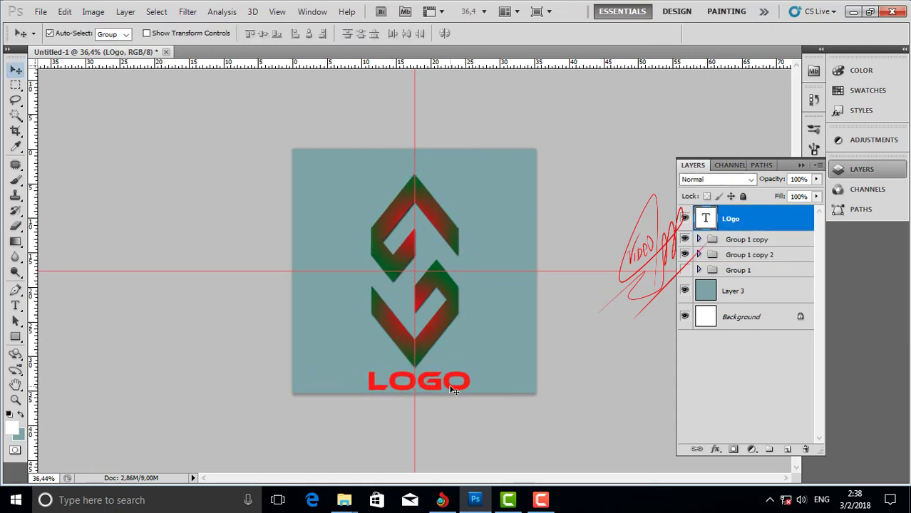
pyautogui.press('Up')
pyautogui.press('Up')
pyautogui.press('Up')
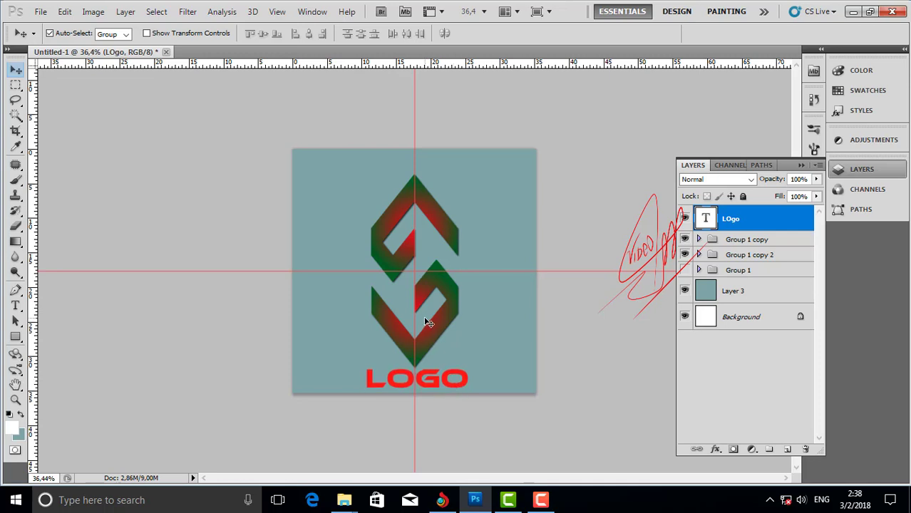
# - Move Group 1 copy and Group 1 copy 2 together straight up until the logo nearly touches the canvas's upper edge
pyautogui.click(448, 306)
pyautogui.keyDown('shift'); pyautogui.click(730, 254); pyautogui.keyUp('shift')
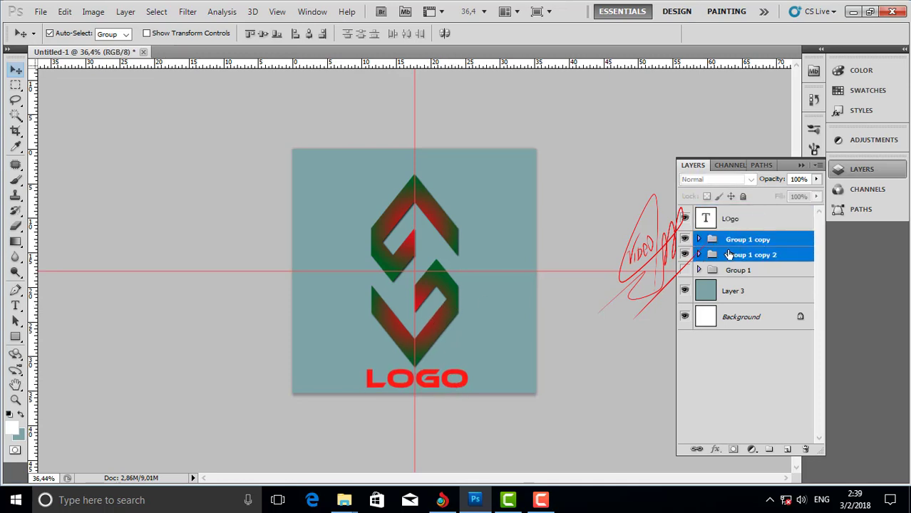
pyautogui.hotkey('ctrl', 't')
pyautogui.press('Up')
pyautogui.press('Up')
pyautogui.press('Up')
pyautogui.press('Up')
pyautogui.press('Up')
pyautogui.press('Up')
pyautogui.press('Up')
pyautogui.press('Up')
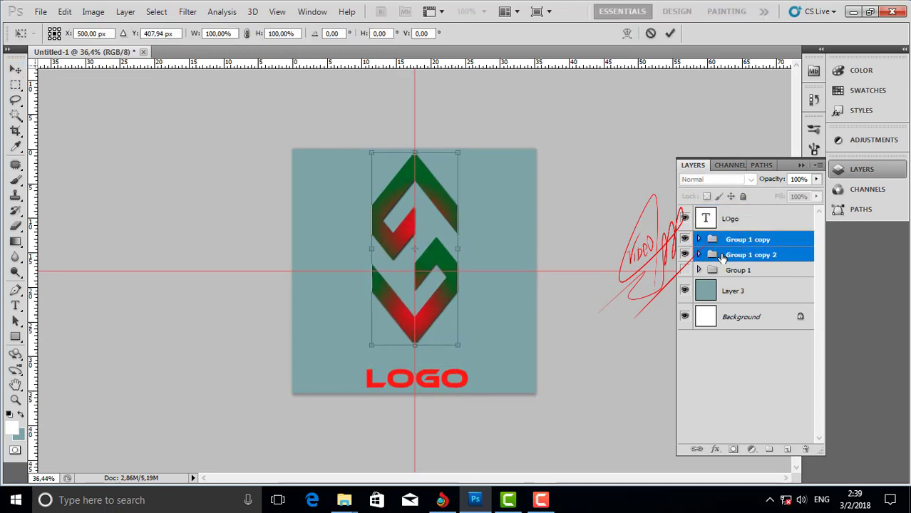
pyautogui.press('Return')
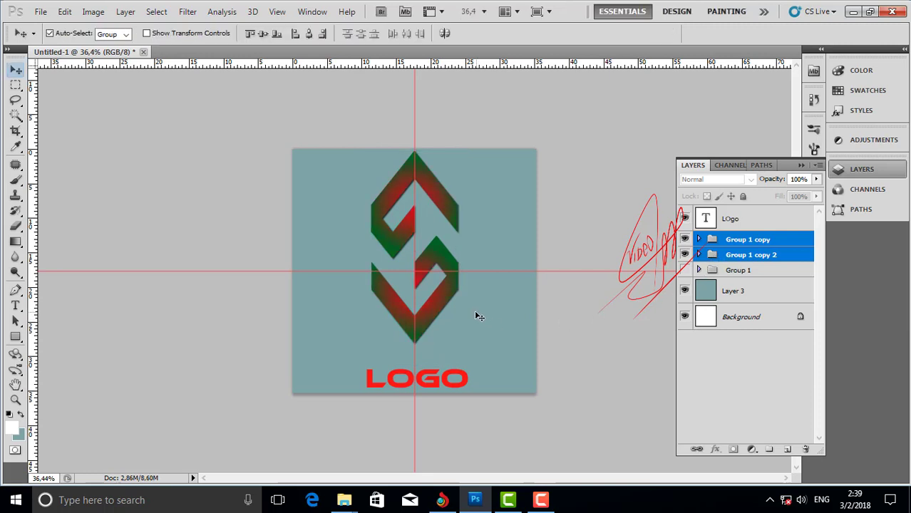
# - Lower both logo groups together to leave a small margin between the logo and the canvas's upper edge
pyautogui.hotkey('ctrl', 't')
pyautogui.press('Down')
pyautogui.press('Down')
pyautogui.press('Down')
pyautogui.press('Down')
pyautogui.press('Down')
pyautogui.press('Down')
pyautogui.press('Down')
pyautogui.press('Down')
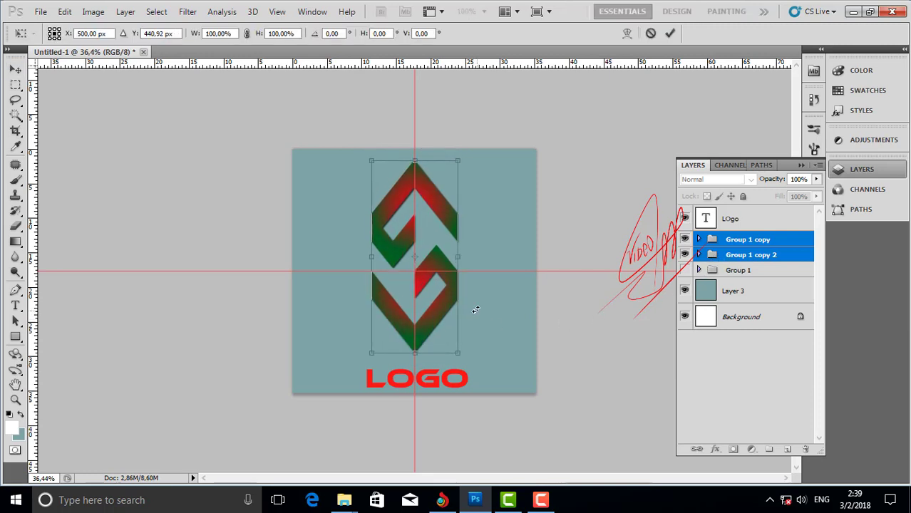
pyautogui.press('Down')
pyautogui.press('Return')
pyautogui.hotkey('ctrl', '0')
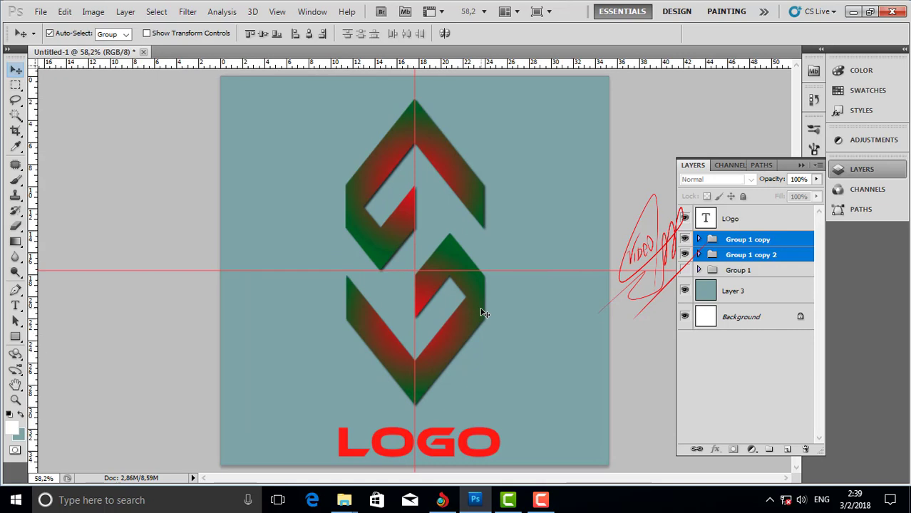
# - Copy the red-to-green layer style from Layer 1 copy in Group 1 copy onto the LOGO text layer
pyautogui.click(731, 221)
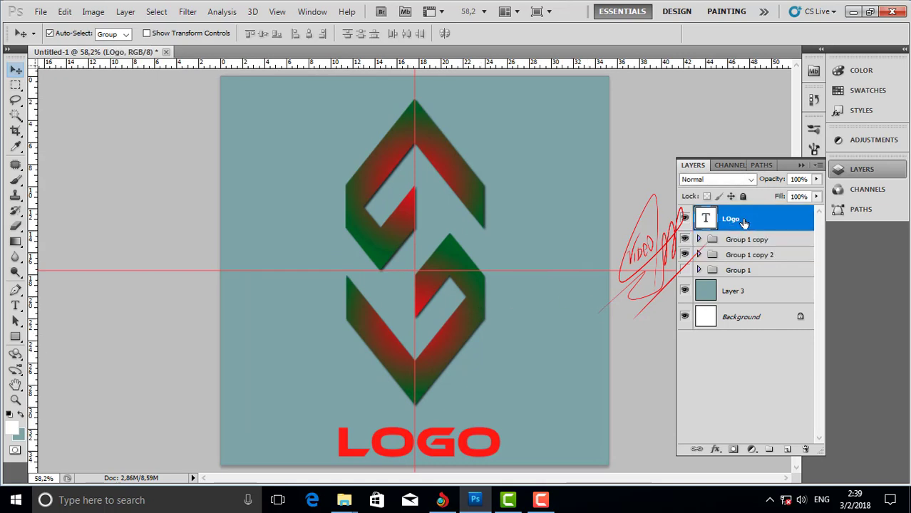
pyautogui.click(700, 240)
pyautogui.click(796, 262)
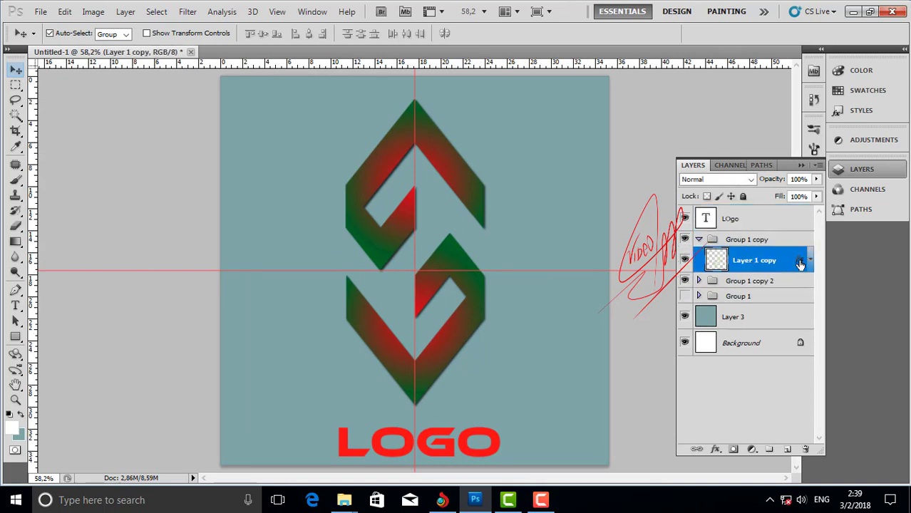
pyautogui.moveTo(800, 263); pyautogui.dragTo(744, 222)
pyautogui.click(812, 218)
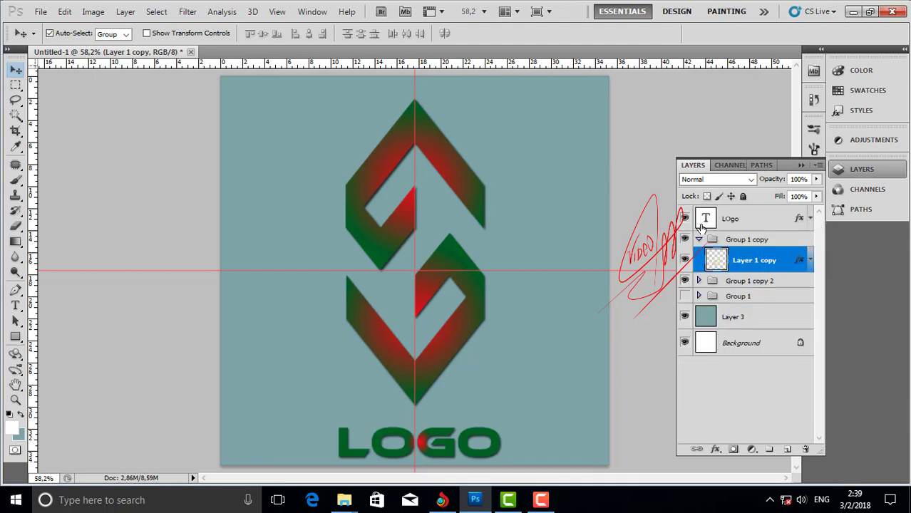
# - Nudge the LOGO text up and towards the vertical guide, to about X 504 px, Y 937 px
pyautogui.scroll(1, 457, 431)
pyautogui.click(448, 433)
pyautogui.hotkey('ctrl', 't')
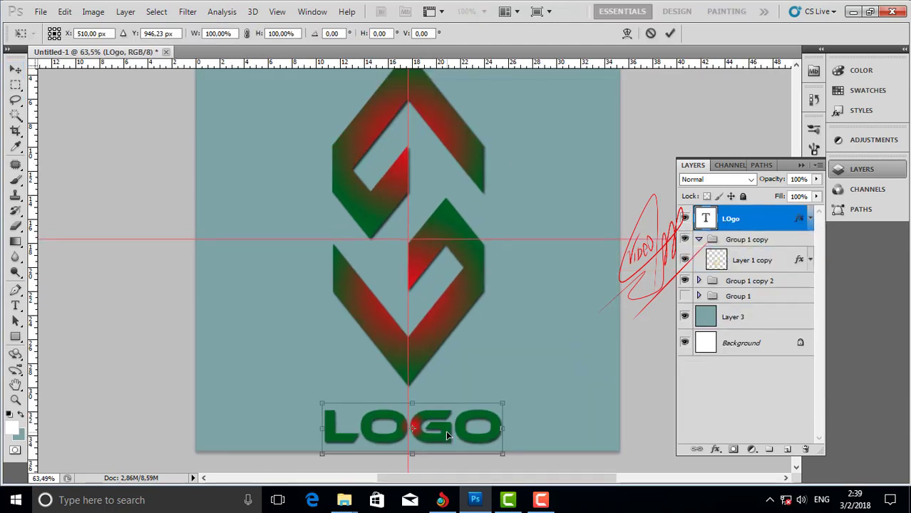
pyautogui.hotkey('shift', 'Up')
pyautogui.hotkey('shift', 'Up')
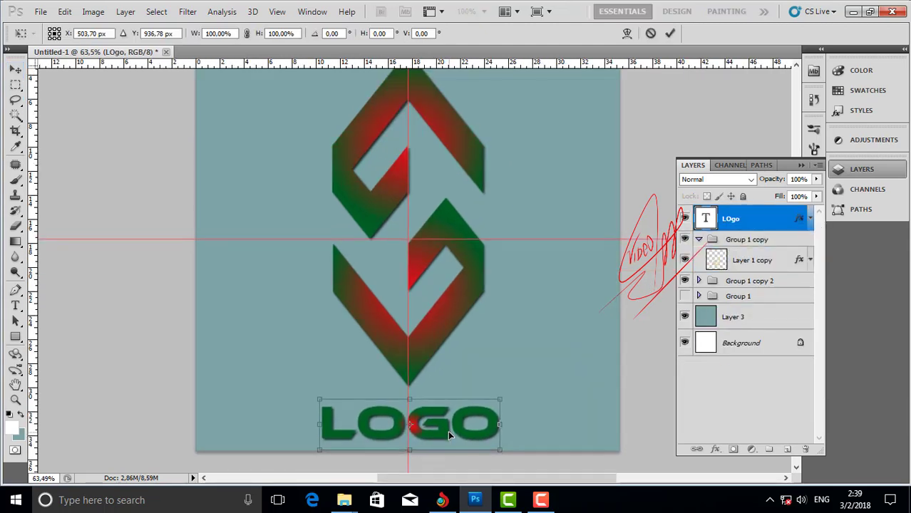
pyautogui.press('Return')
pyautogui.scroll(-2, 441, 360)
pyautogui.scroll(1, 448, 363)
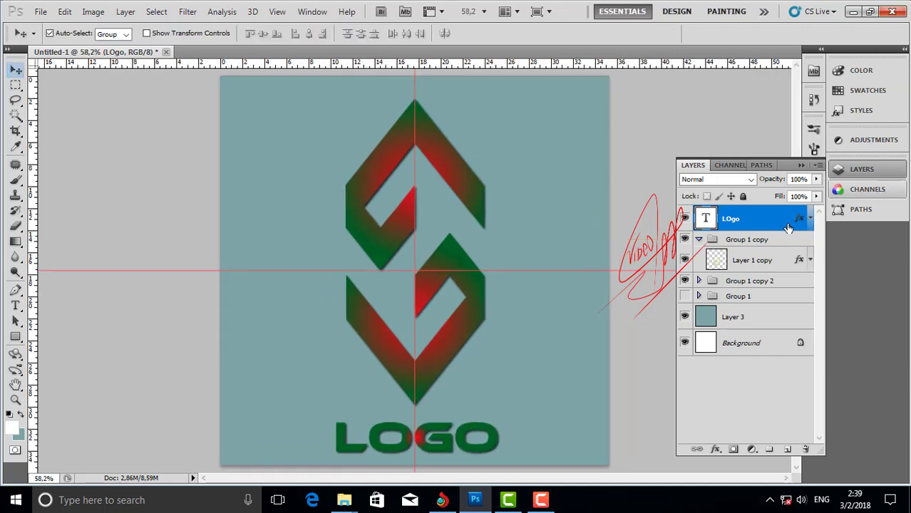
# - Convert all layers from the LOGO text down to Background into one smart object, and flatten the image
pyautogui.keyDown('shift'); pyautogui.click(727, 342); pyautogui.keyUp('shift')
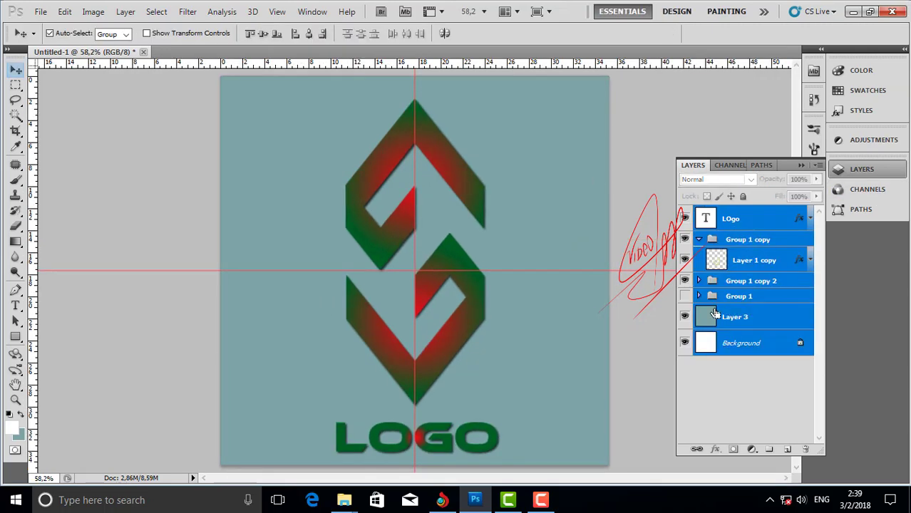
pyautogui.rightClick(728, 219)
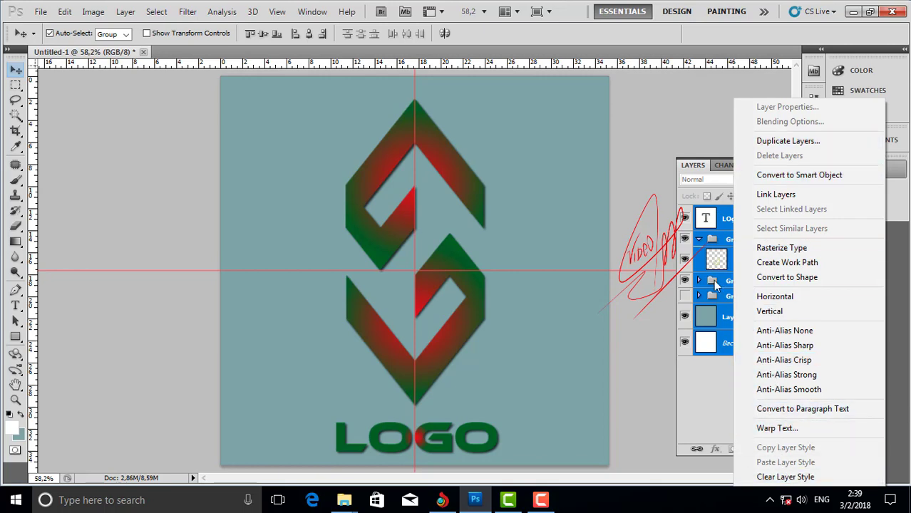
pyautogui.rightClick(722, 216)
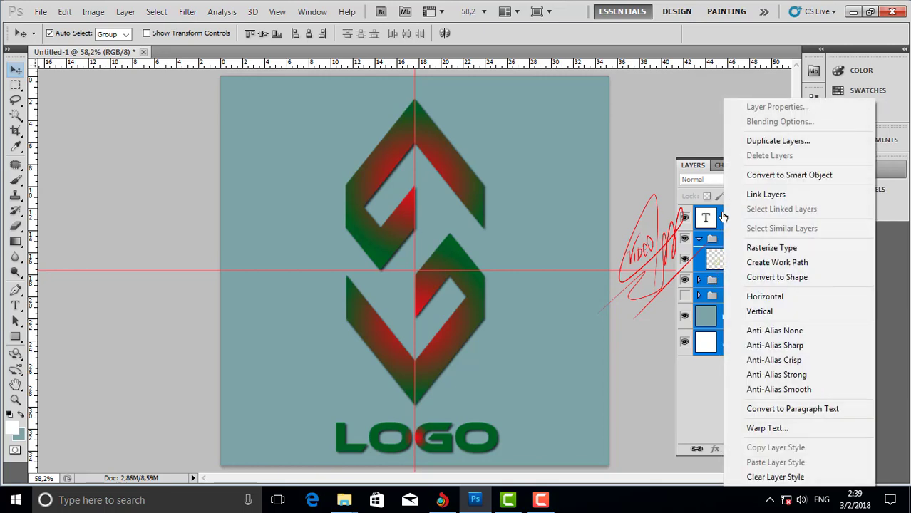
pyautogui.click(783, 175)
pyautogui.rightClick(758, 223)
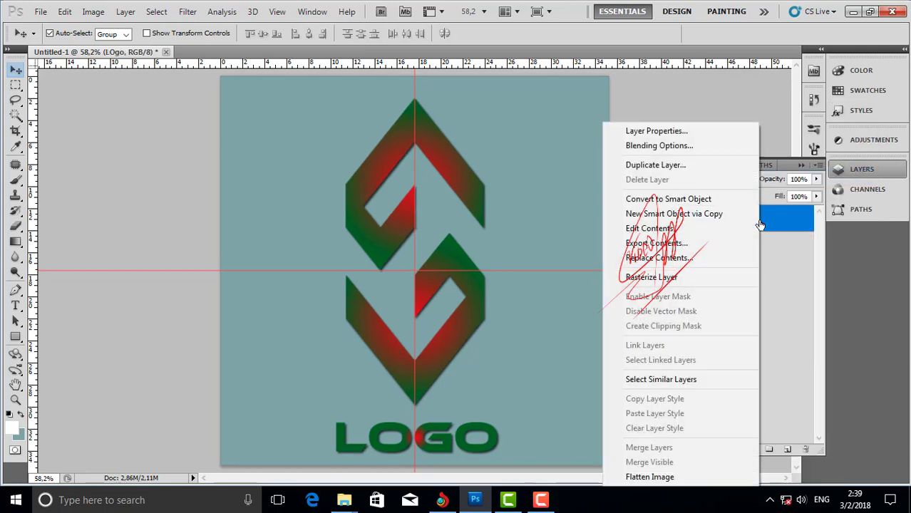
pyautogui.click(643, 477)
pyautogui.scroll(2, 409, 240)
pyautogui.scroll(-2, 428, 258)
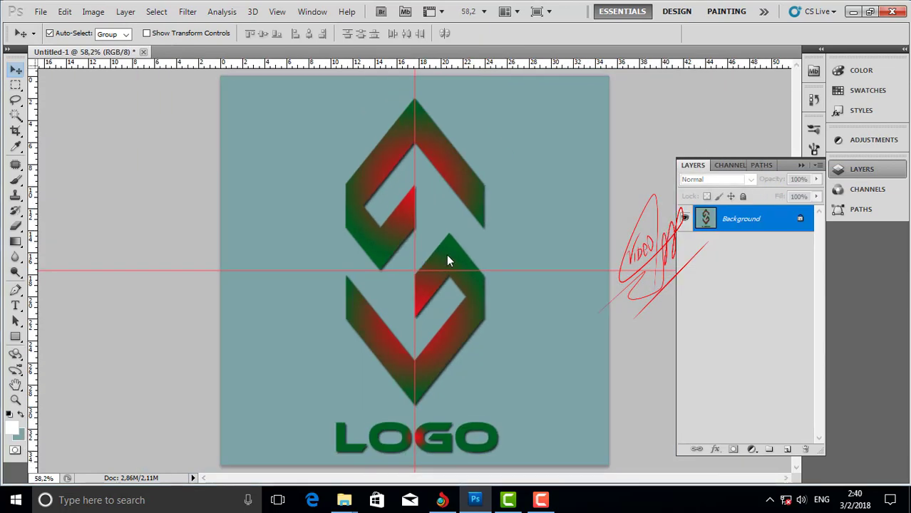
# - Save the flattened logo as a JPEG named l2018 on the Desktop
pyautogui.hotkey('ctrl', 'shift', 's')
pyautogui.click(303, 122)
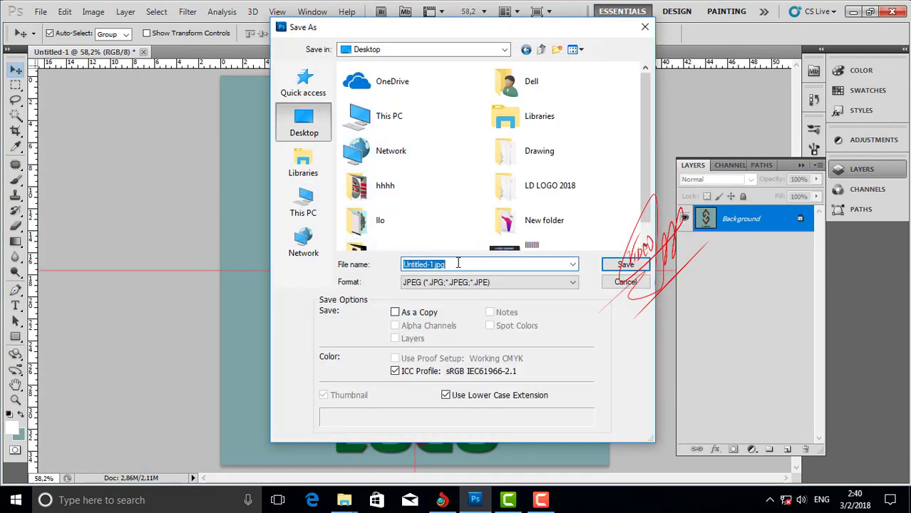
pyautogui.write('hh')
pyautogui.press('BackSpace')
pyautogui.press('BackSpace')
pyautogui.write('l2018')
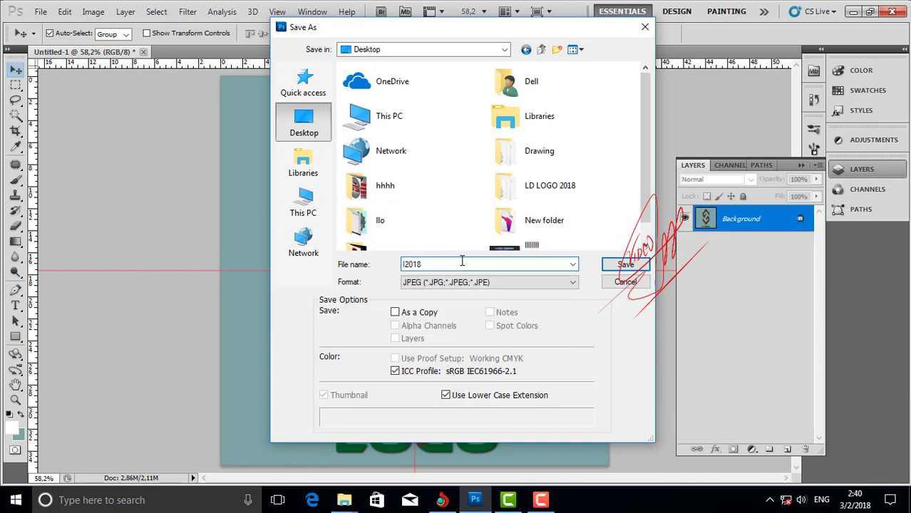
pyautogui.press('Return')
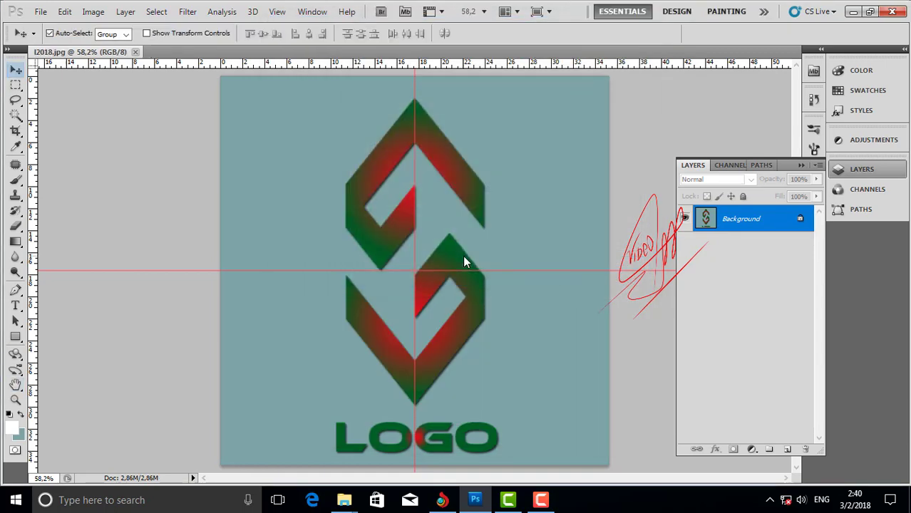
pyautogui.click(892, 11)
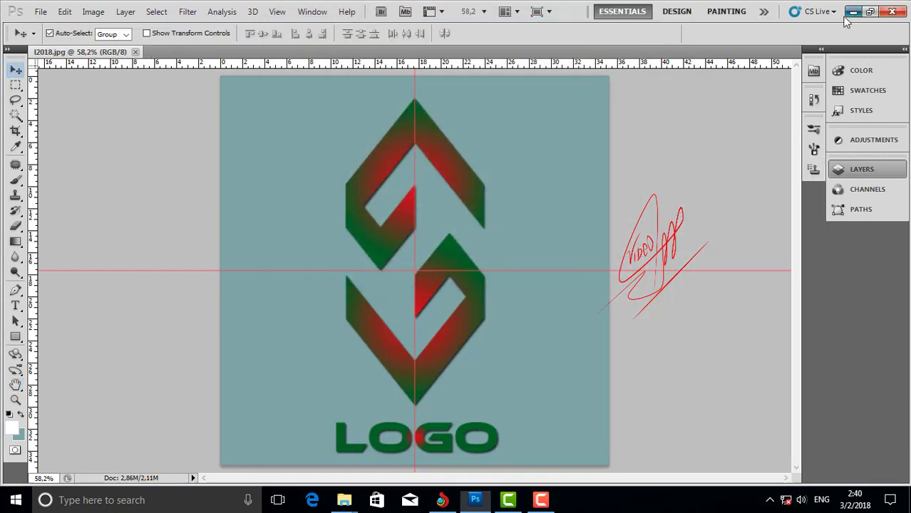